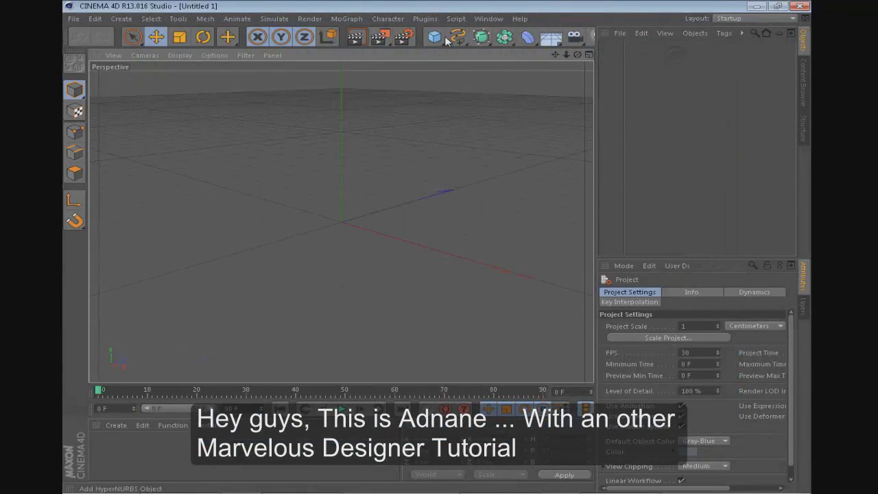
Step: Add a cube and resize it into a flat slab about 454 × 34 × 369 cm
{"action": "left_click", "coordinate": [446, 40]}
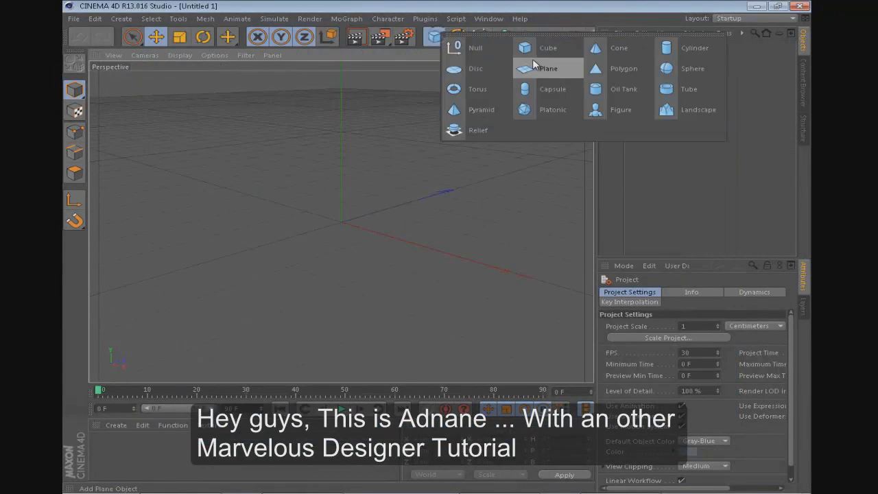
{"action": "left_click", "coordinate": [456, 43]}
{"action": "left_click_drag", "start_coordinate": [384, 232], "coordinate": [418, 245]}
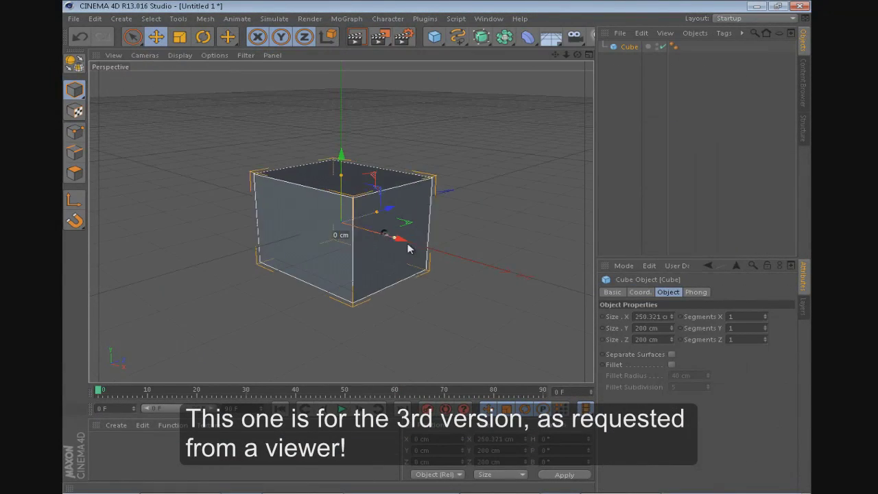
{"action": "mouse_move", "coordinate": [344, 185]}
{"action": "left_mouse_down"}
{"action": "mouse_move", "coordinate": [343, 204]}
{"action": "mouse_move", "coordinate": [400, 196]}
{"action": "left_mouse_up"}
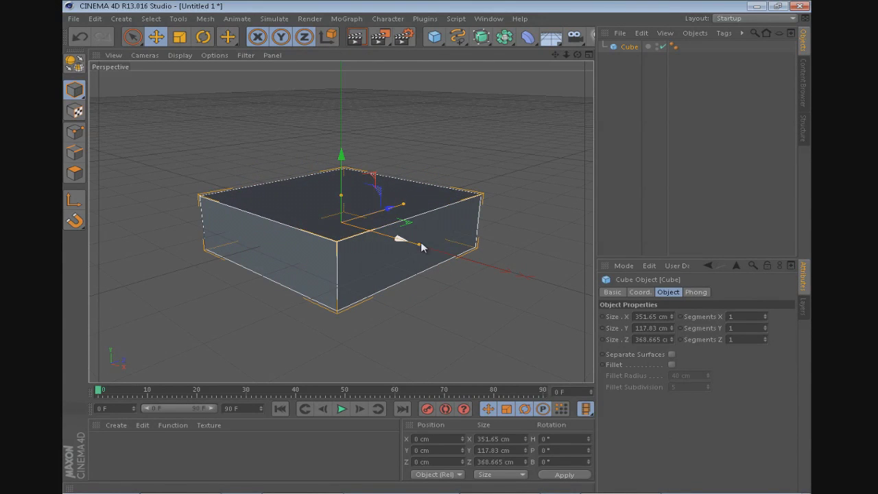
{"action": "left_click_drag", "start_coordinate": [419, 244], "coordinate": [445, 259]}
{"action": "left_click_drag", "start_coordinate": [341, 196], "coordinate": [346, 220]}
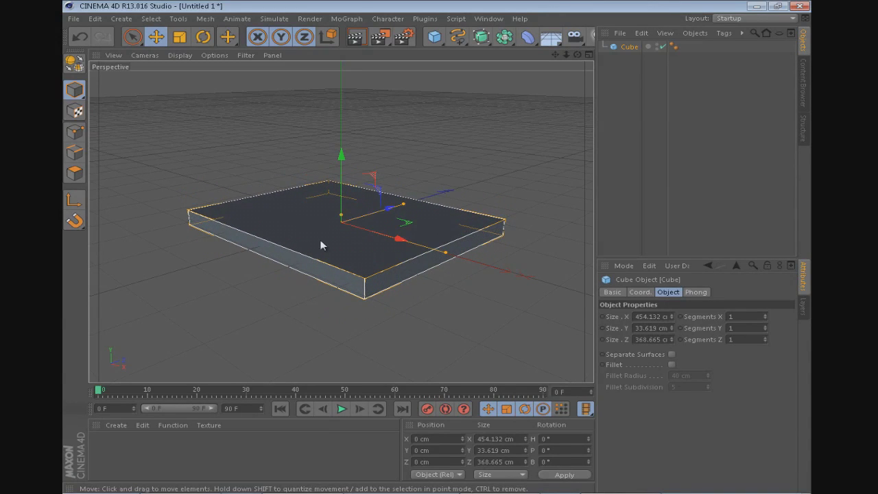
{"action": "left_click_drag", "start_coordinate": [321, 246], "coordinate": [327, 240], "text": "alt"}
Step: Raise the slab to a Y position of 47 cm above the ground
{"action": "left_click", "coordinate": [672, 329]}
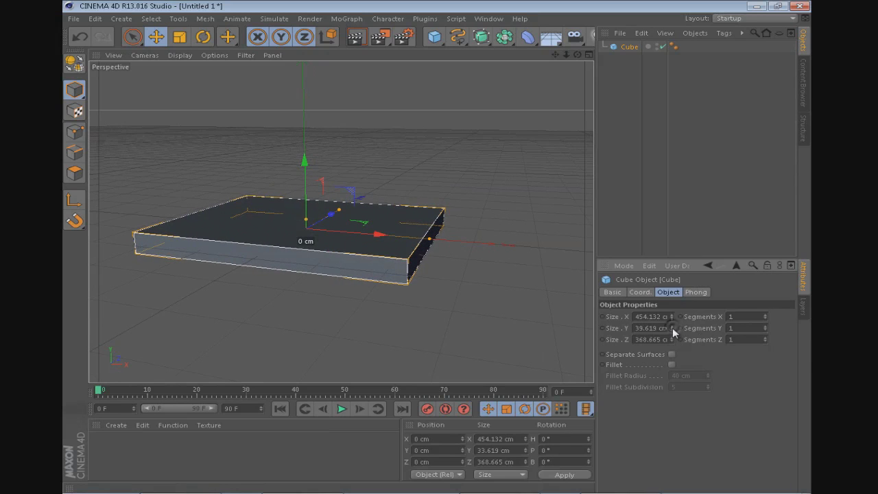
{"action": "left_click", "coordinate": [672, 330]}
{"action": "left_click", "coordinate": [638, 292]}
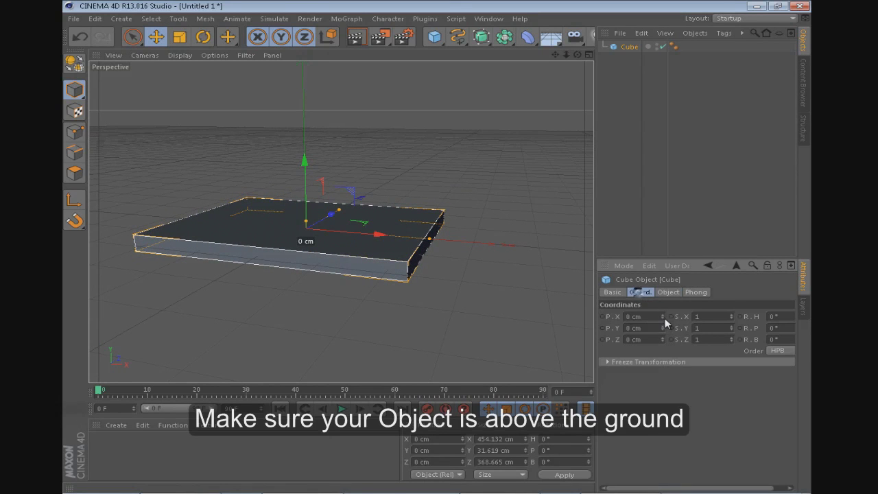
{"action": "left_click_drag", "start_coordinate": [664, 327], "coordinate": [667, 322]}
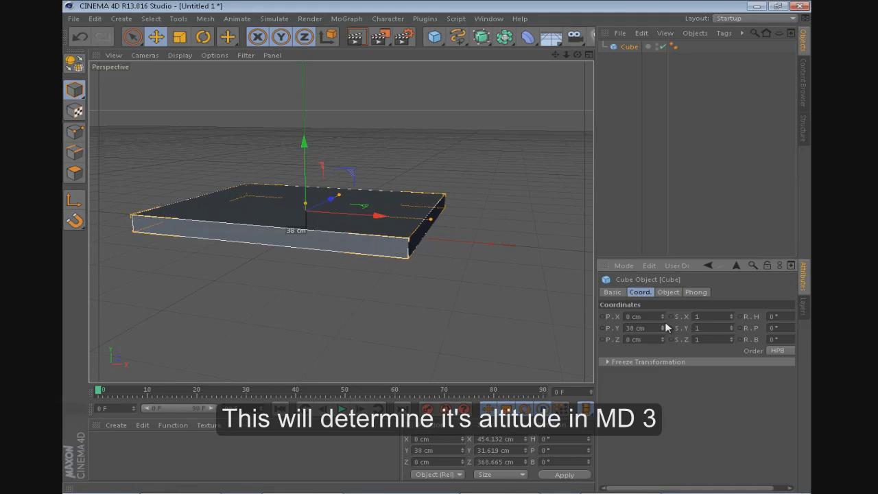
{"action": "mouse_move", "coordinate": [439, 229]}
{"action": "left_mouse_down", "text": "alt"}
{"action": "mouse_move", "coordinate": [451, 220]}
{"action": "mouse_move", "coordinate": [439, 257]}
{"action": "left_mouse_up", "text": "alt"}
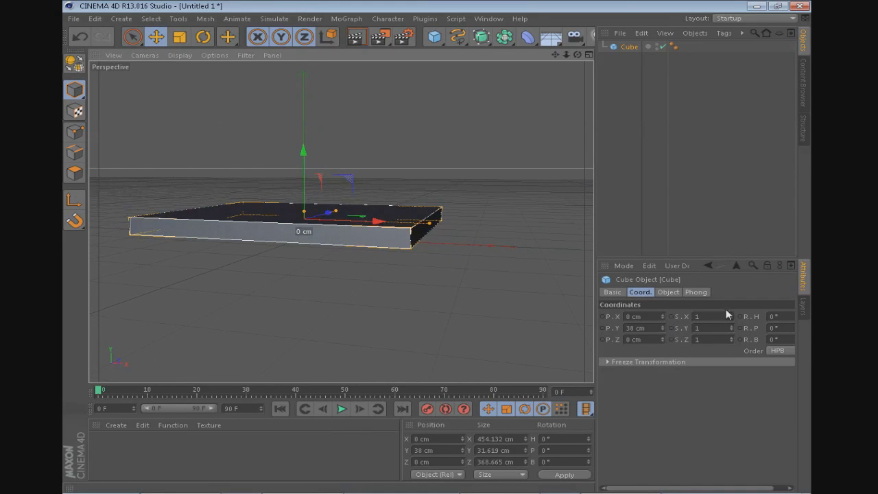
{"action": "left_click_drag", "start_coordinate": [663, 329], "coordinate": [662, 327]}
{"action": "mouse_move", "coordinate": [478, 176]}
{"action": "left_mouse_down", "text": "alt"}
{"action": "mouse_move", "coordinate": [330, 256]}
{"action": "mouse_move", "coordinate": [358, 302]}
{"action": "mouse_move", "coordinate": [461, 262]}
{"action": "left_mouse_up", "text": "alt"}
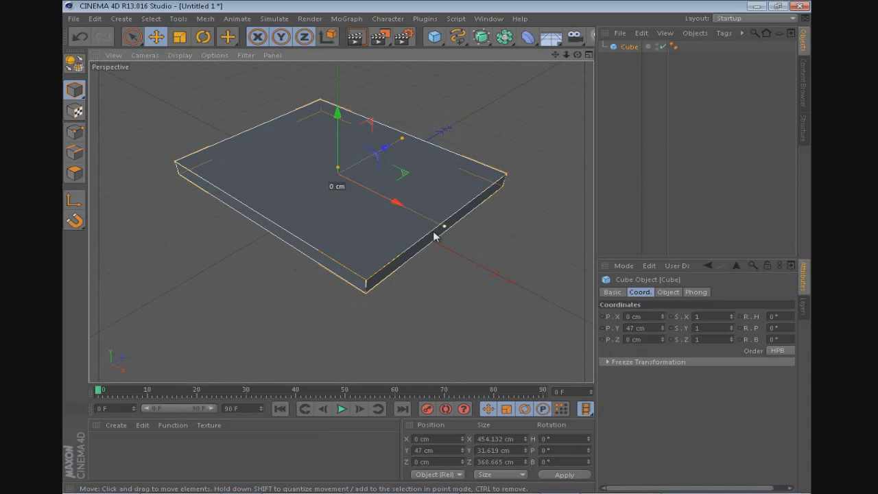
Step: Widen the slab to about 503 cm and fillet its edges with a 4.809 cm radius
{"action": "left_click_drag", "start_coordinate": [444, 227], "coordinate": [457, 233]}
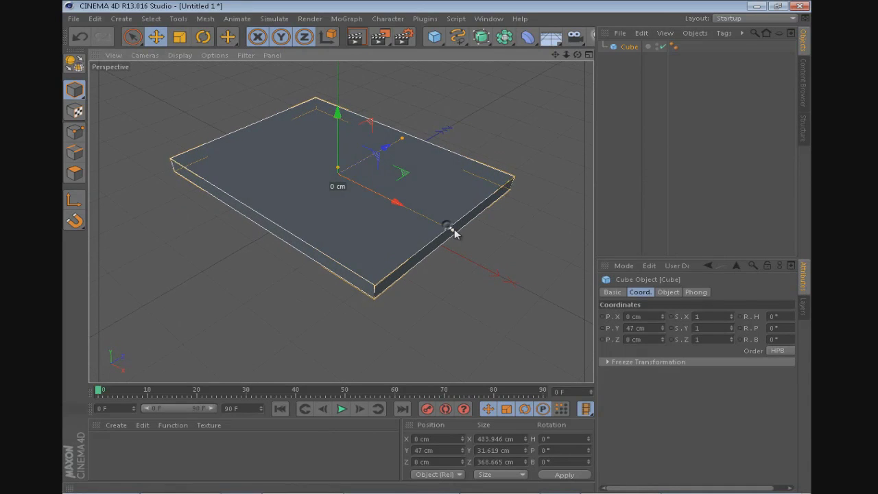
{"action": "left_click", "coordinate": [666, 292]}
{"action": "left_click", "coordinate": [671, 364]}
{"action": "left_click_drag", "start_coordinate": [710, 376], "coordinate": [709, 377]}
{"action": "left_click", "coordinate": [73, 18]}
{"action": "mouse_move", "coordinate": [95, 177]}
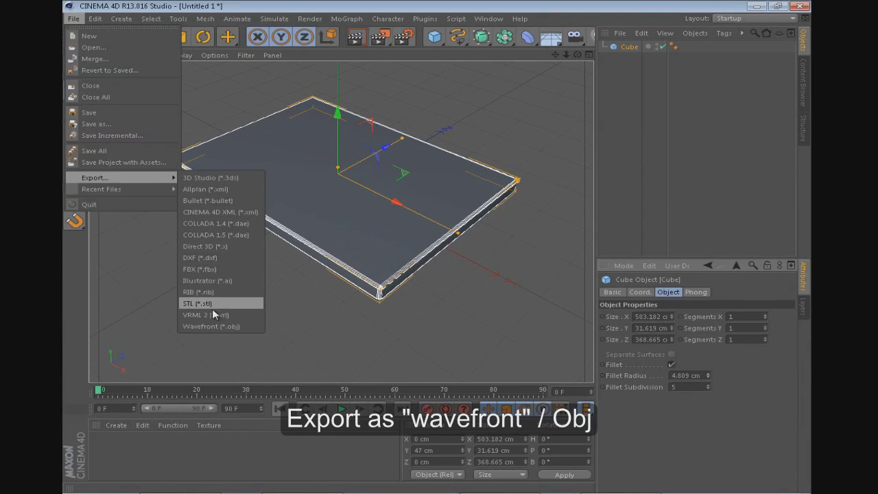
Step: Export the slab as Wavefront OBJ 'Bed Collider body' in Downloads, replacing the existing file
{"action": "left_click", "coordinate": [212, 327]}
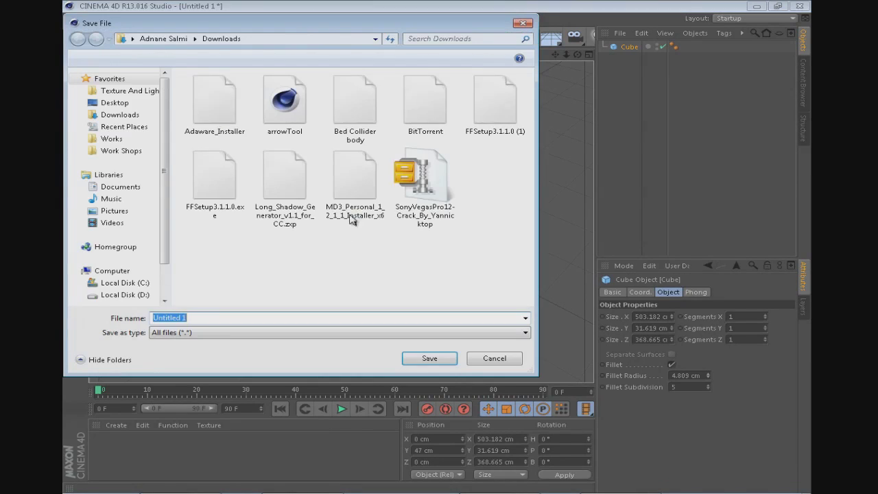
{"action": "left_click", "coordinate": [358, 105]}
{"action": "double_click", "coordinate": [253, 323]}
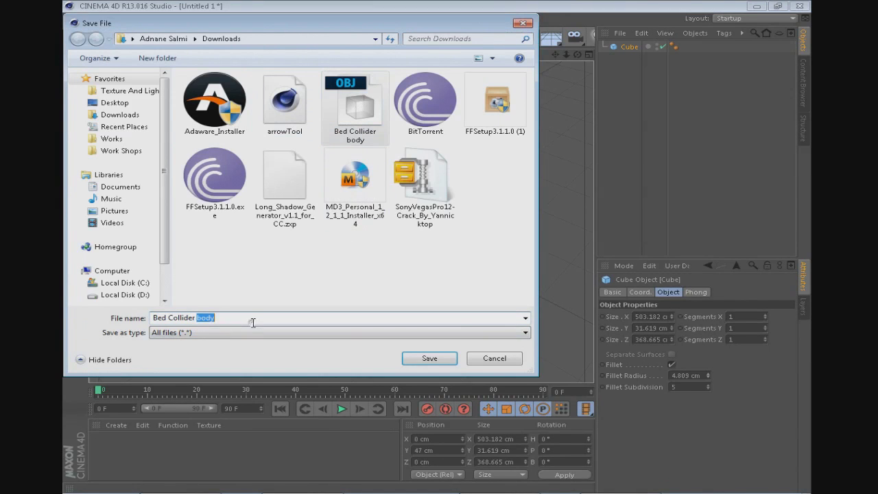
{"action": "left_click", "coordinate": [414, 357]}
{"action": "left_click", "coordinate": [473, 255]}
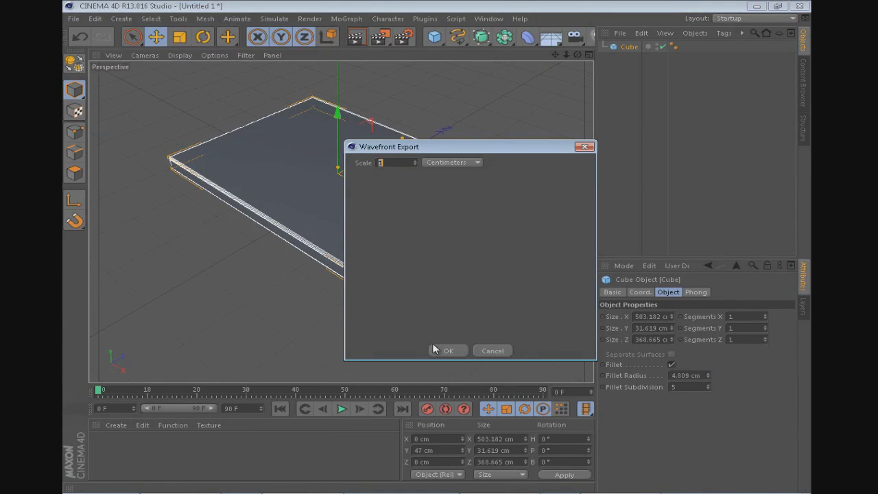
{"action": "left_click", "coordinate": [442, 350]}
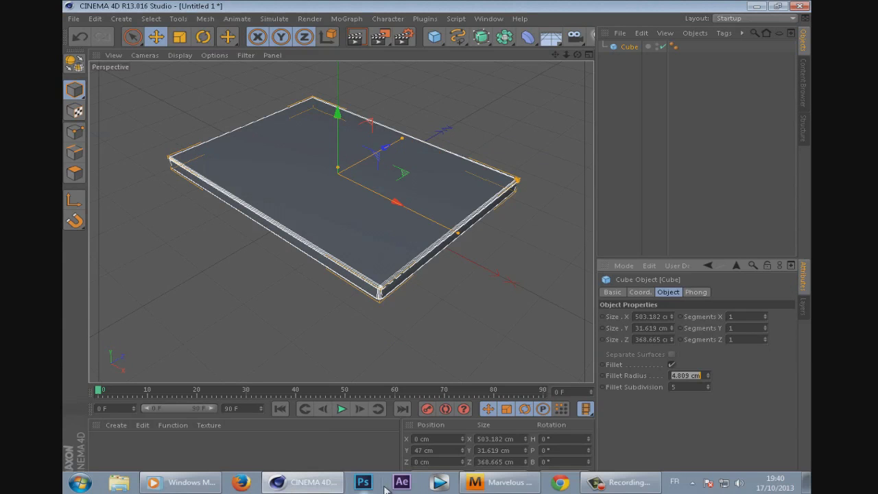
{"action": "left_click", "coordinate": [500, 486]}
Step: Close the avatar style panel and delete all the dress patterns
{"action": "left_click_drag", "start_coordinate": [767, 51], "coordinate": [704, 73]}
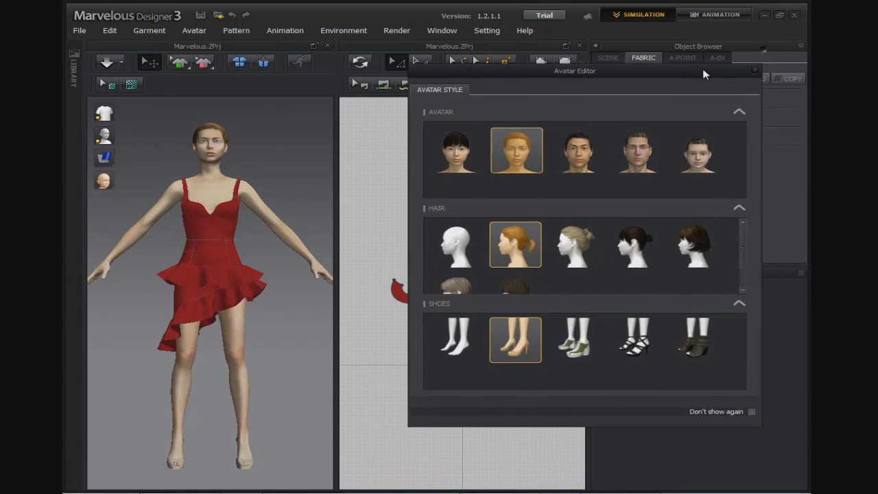
{"action": "left_click", "coordinate": [754, 72]}
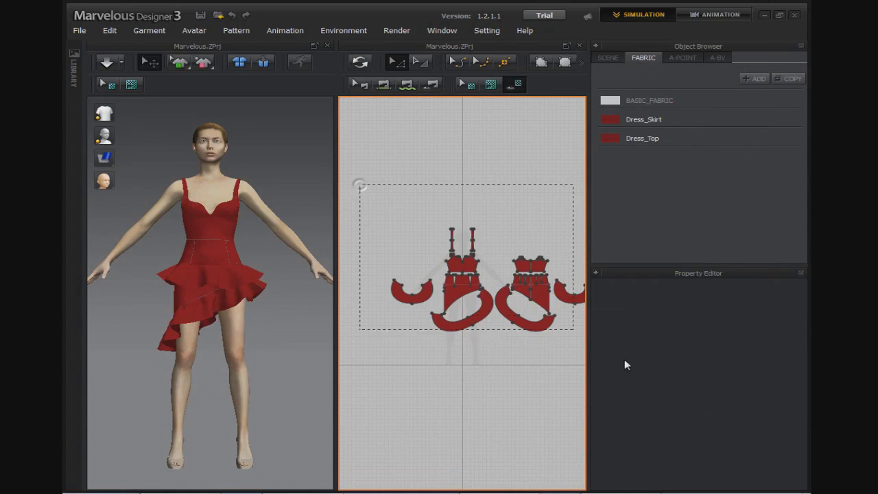
{"action": "left_click_drag", "start_coordinate": [363, 190], "coordinate": [634, 363]}
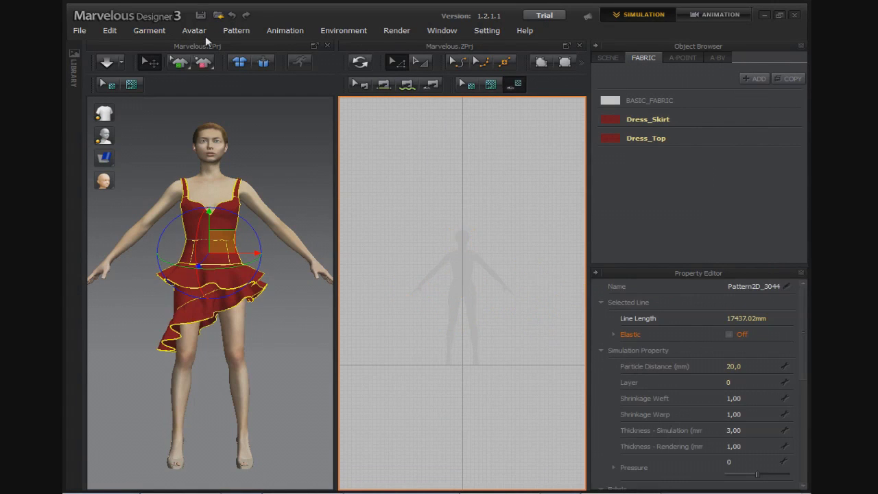
{"action": "left_click", "coordinate": [223, 173]}
{"action": "key", "text": "Delete"}
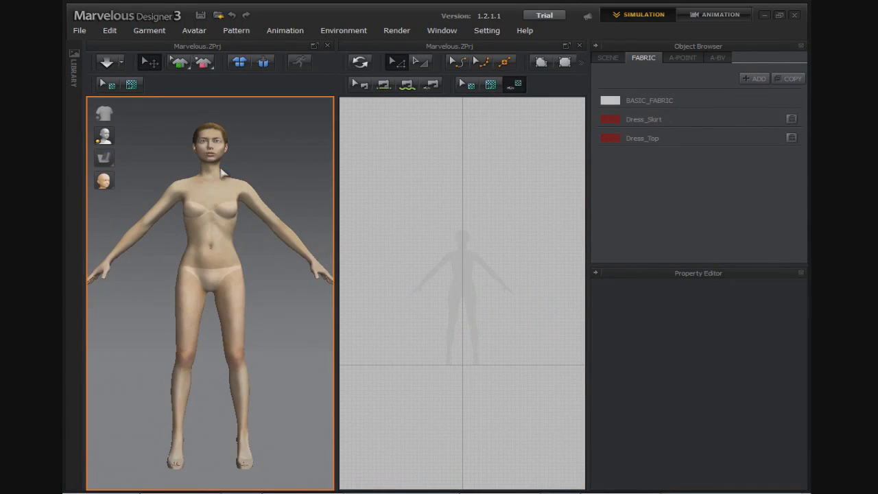
Step: Clear the avatar from the scene and switch to the World Coordinate gizmo
{"action": "left_click", "coordinate": [189, 30]}
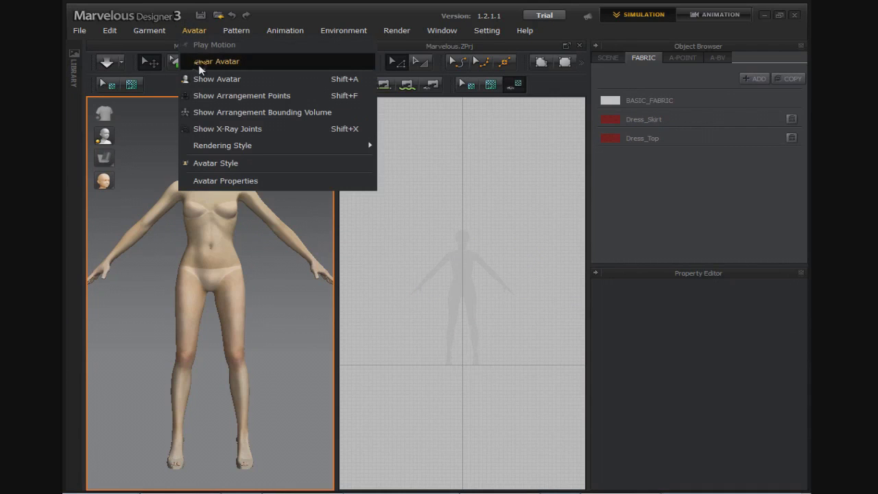
{"action": "left_click", "coordinate": [198, 63]}
{"action": "mouse_move", "coordinate": [216, 61]}
{"action": "left_click", "coordinate": [325, 31]}
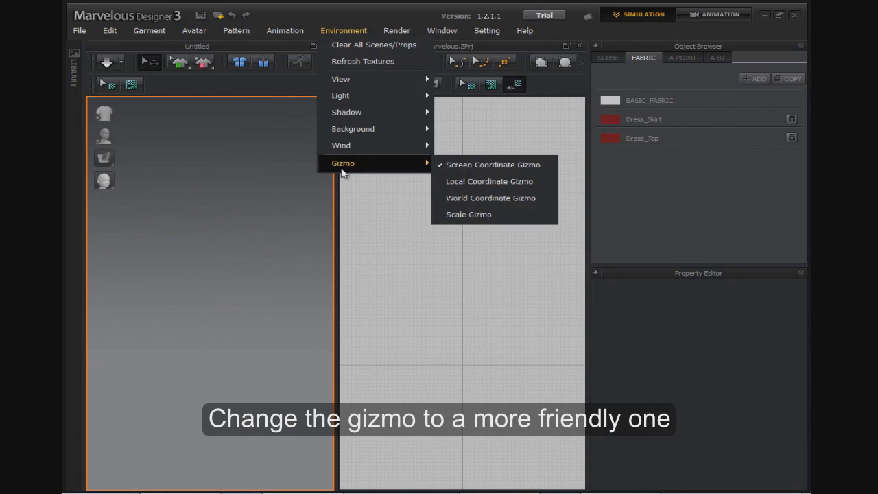
{"action": "left_click", "coordinate": [491, 199]}
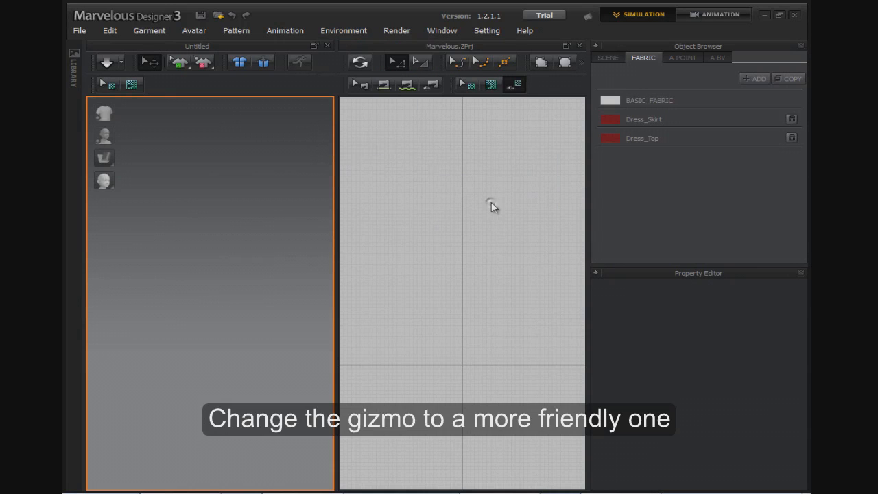
{"action": "left_click", "coordinate": [73, 33]}
{"action": "mouse_move", "coordinate": [95, 99]}
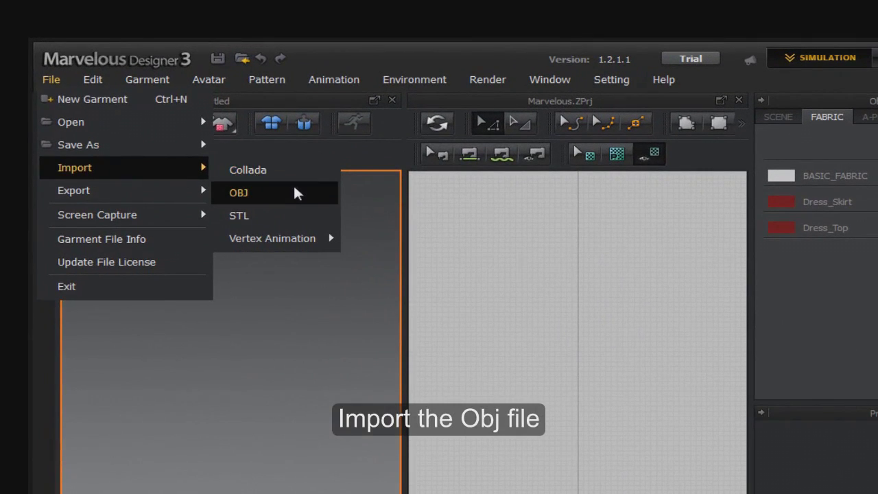
{"action": "left_click", "coordinate": [296, 192]}
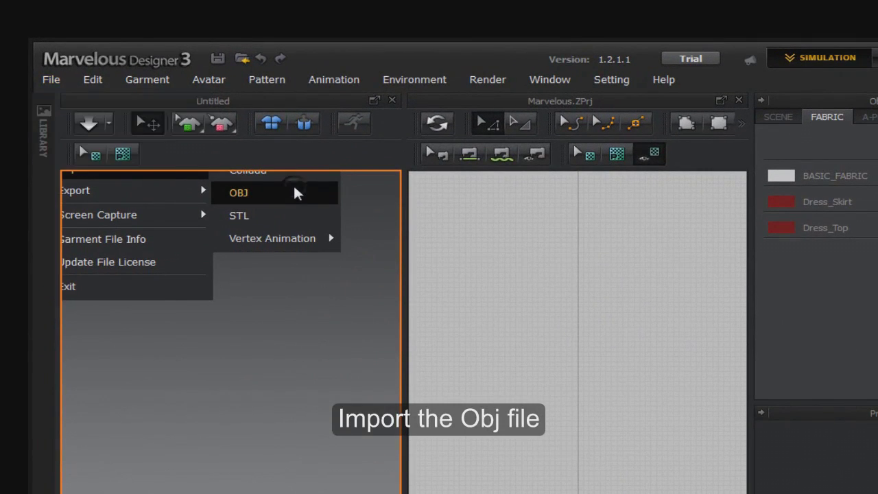
{"action": "left_click", "coordinate": [220, 148]}
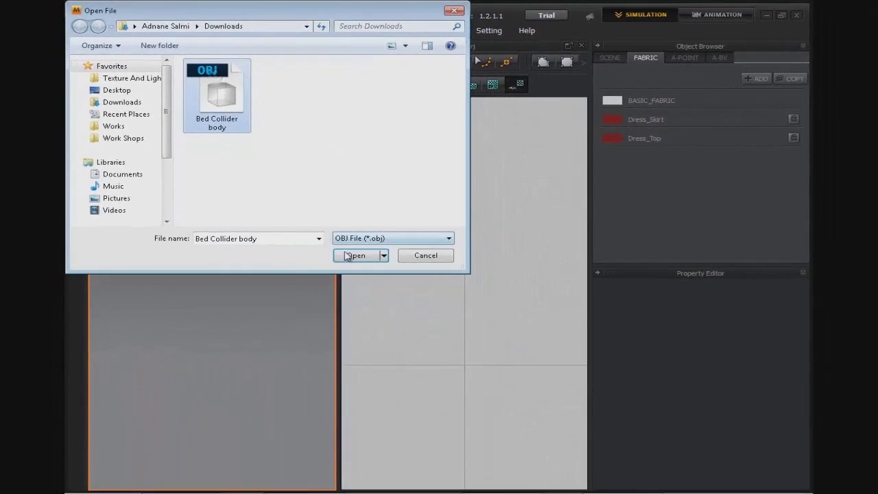
{"action": "left_click", "coordinate": [347, 256]}
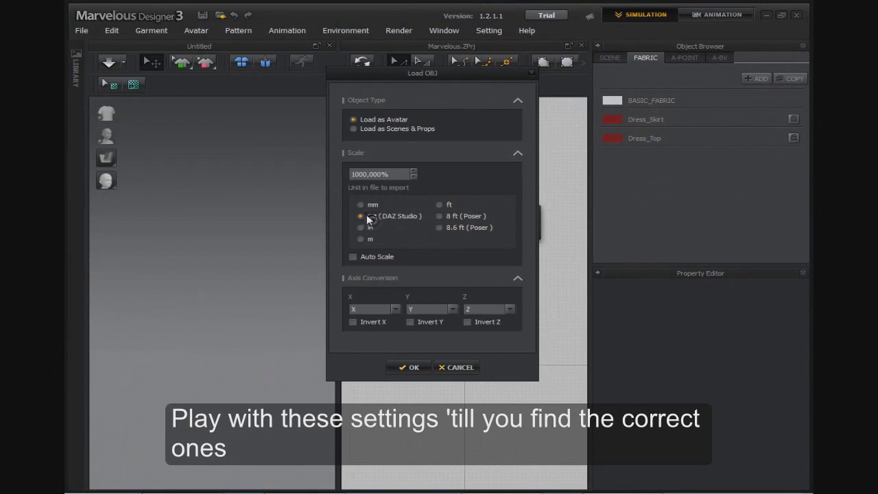
{"action": "left_click", "coordinate": [356, 175]}
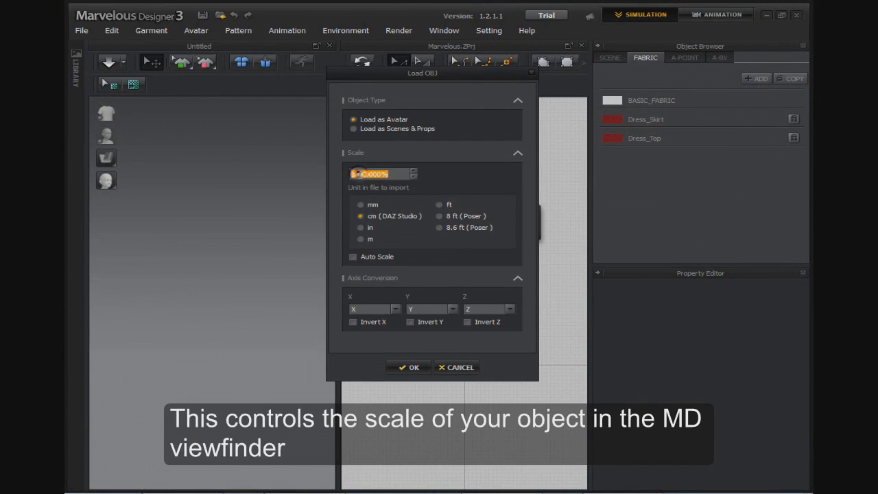
{"action": "type", "text": "300"}
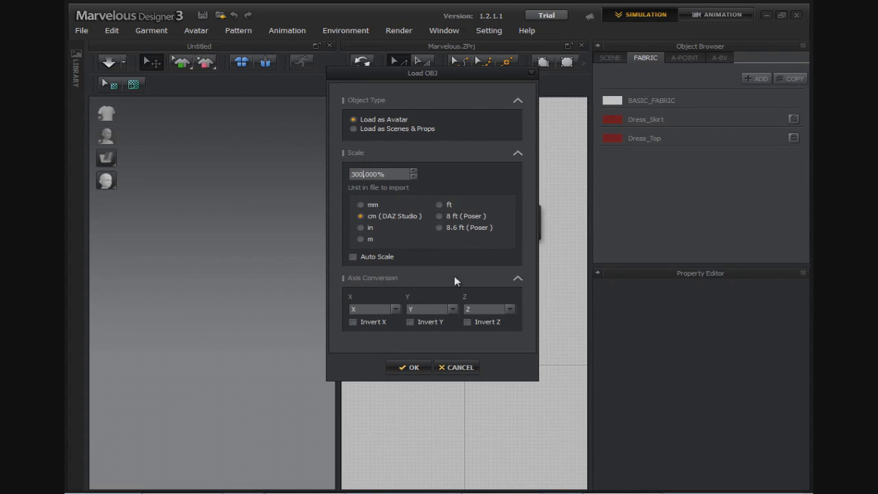
{"action": "left_click", "coordinate": [408, 367]}
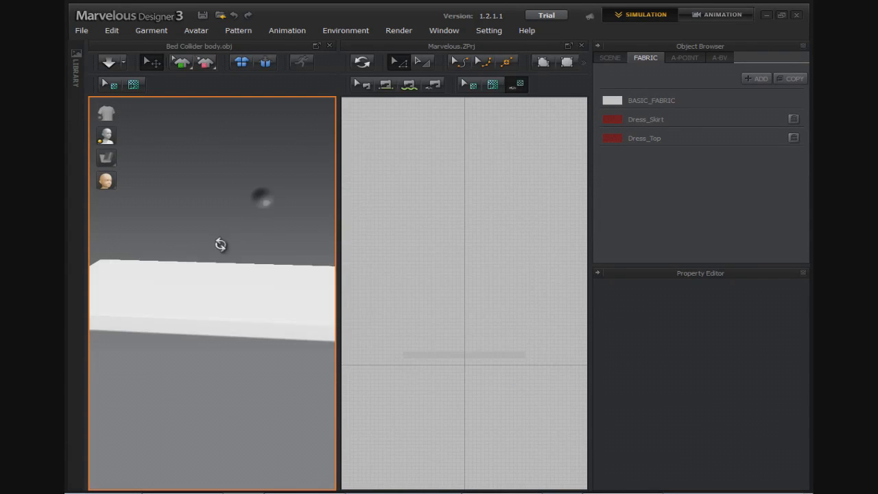
{"action": "right_click_drag", "start_coordinate": [240, 276], "coordinate": [231, 304]}
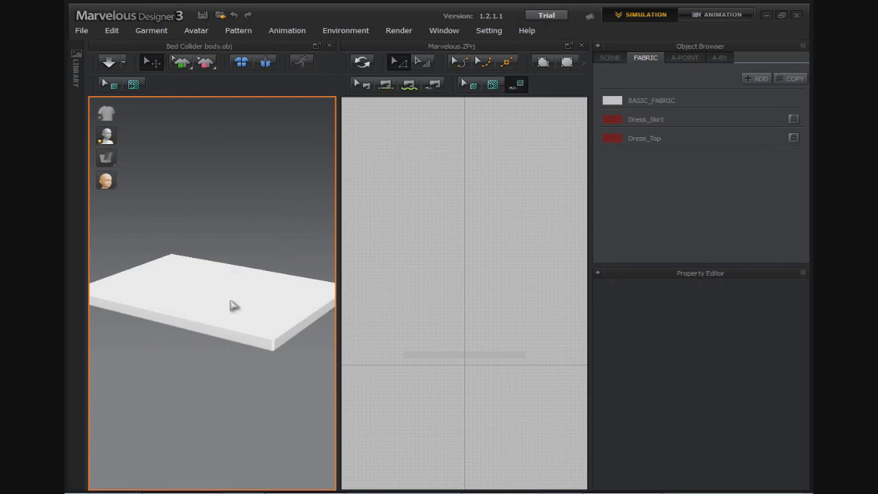
{"action": "right_click_drag", "start_coordinate": [276, 266], "coordinate": [275, 248]}
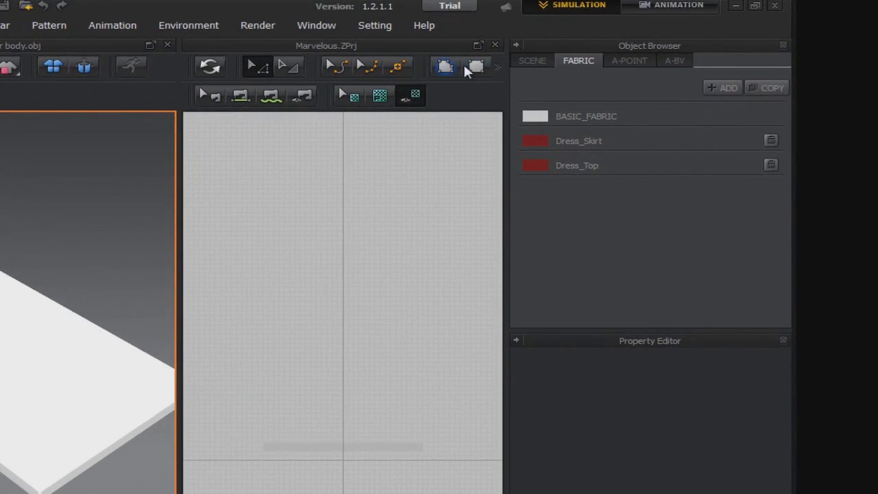
Step: Draw a square rectangle pattern in the 2D window and sync it into 3D
{"action": "left_click", "coordinate": [466, 69]}
{"action": "mouse_move", "coordinate": [412, 266]}
{"action": "left_mouse_down"}
{"action": "mouse_move", "coordinate": [453, 359]}
{"action": "mouse_move", "coordinate": [506, 388]}
{"action": "mouse_move", "coordinate": [519, 383]}
{"action": "left_mouse_up"}
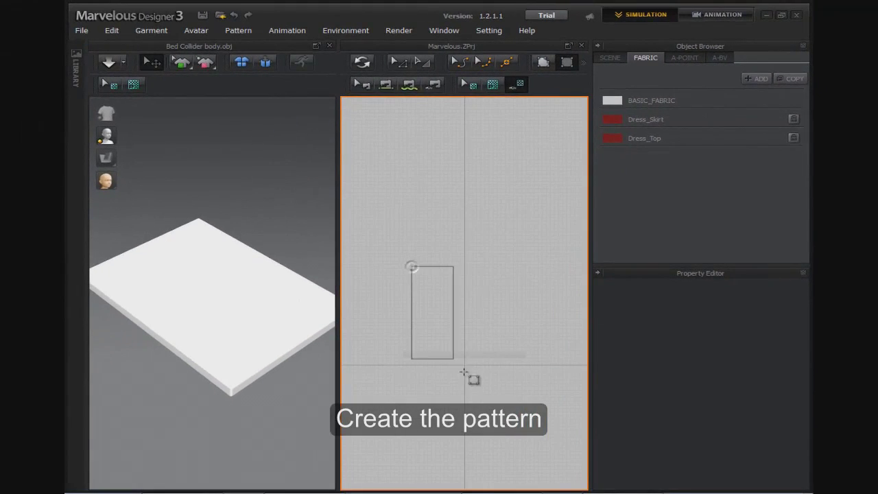
{"action": "left_click", "coordinate": [358, 70]}
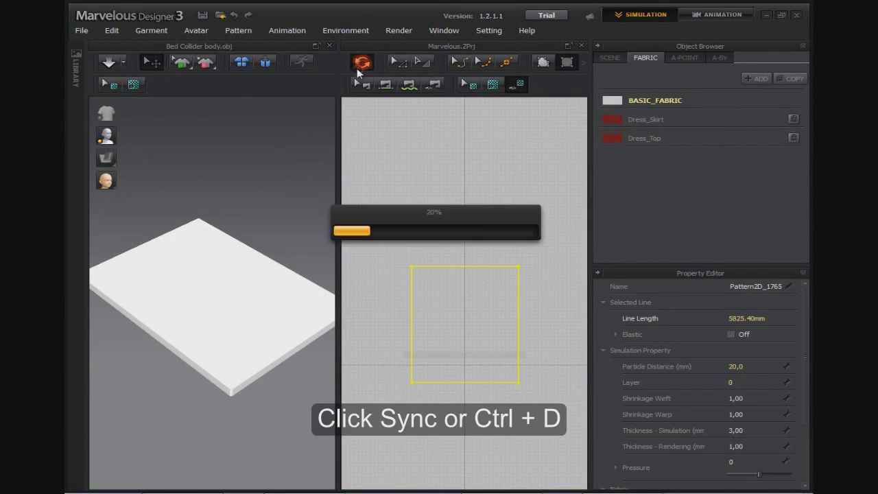
Step: Lift the 3D panel above the bed and rotate it to lie horizontally
{"action": "left_click", "coordinate": [398, 62]}
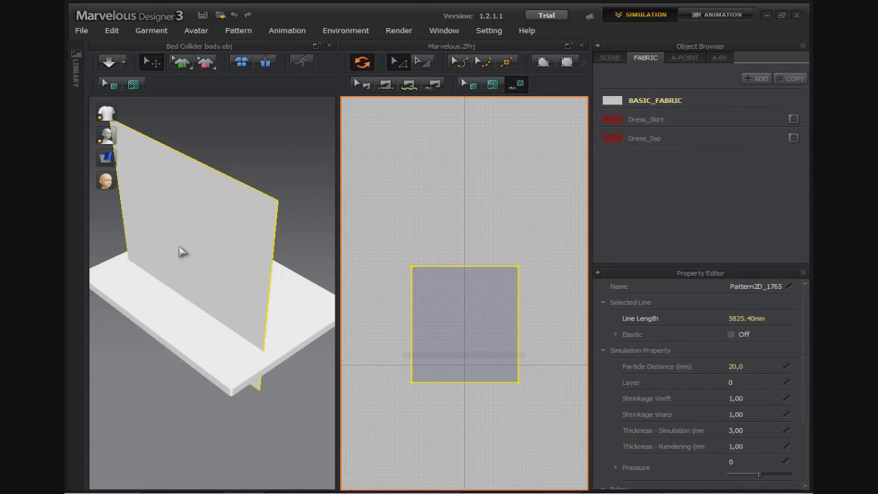
{"action": "left_click", "coordinate": [451, 288]}
{"action": "right_click_drag", "start_coordinate": [197, 293], "coordinate": [260, 243]}
{"action": "left_click_drag", "start_coordinate": [220, 246], "coordinate": [244, 234]}
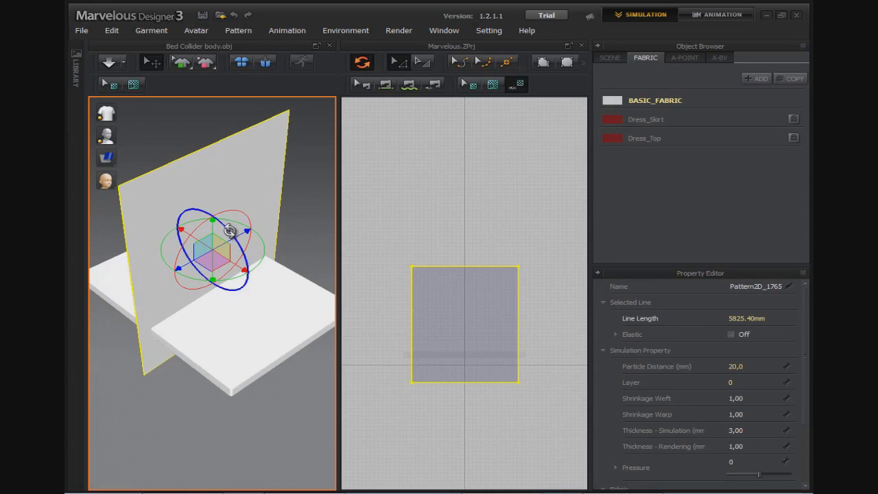
{"action": "key", "text": "2"}
{"action": "mouse_move", "coordinate": [247, 210]}
{"action": "left_mouse_down"}
{"action": "mouse_move", "coordinate": [210, 190]}
{"action": "mouse_move", "coordinate": [169, 184]}
{"action": "mouse_move", "coordinate": [202, 192]}
{"action": "left_mouse_up"}
{"action": "mouse_move", "coordinate": [214, 198]}
{"action": "right_mouse_down"}
{"action": "mouse_move", "coordinate": [80, 297]}
{"action": "mouse_move", "coordinate": [117, 257]}
{"action": "mouse_move", "coordinate": [200, 265]}
{"action": "mouse_move", "coordinate": [231, 243]}
{"action": "mouse_move", "coordinate": [242, 361]}
{"action": "right_mouse_up"}
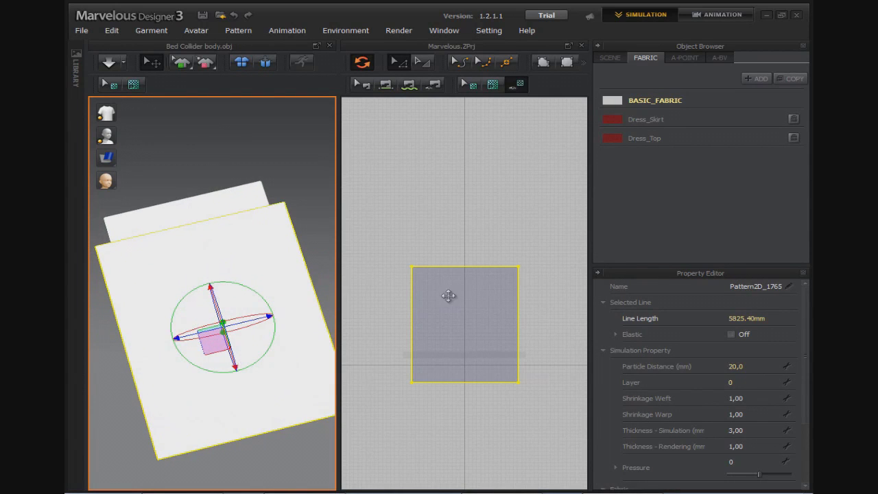
Step: Widen the square pattern slightly by pulling its left and right edges outward
{"action": "left_click", "coordinate": [422, 62]}
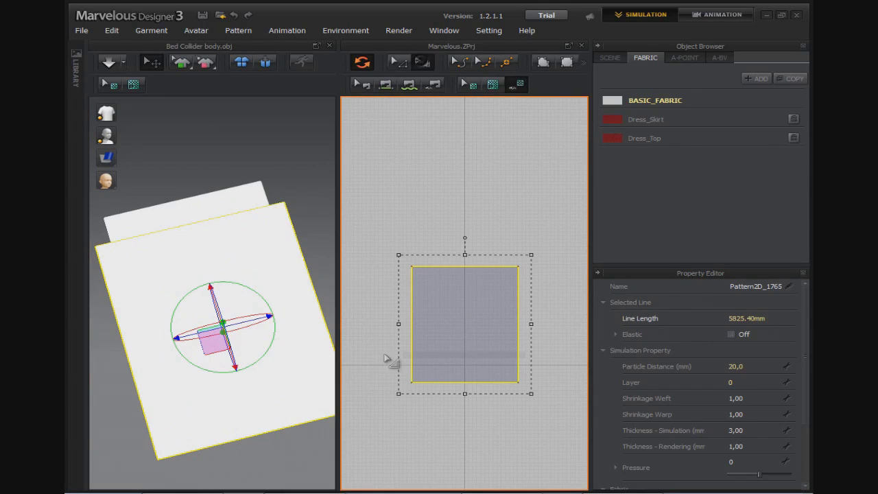
{"action": "left_click_drag", "start_coordinate": [395, 326], "coordinate": [391, 326]}
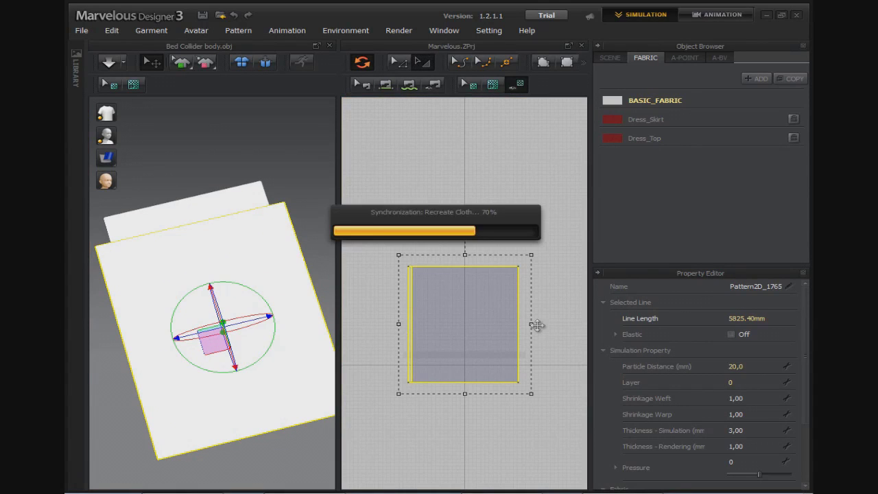
{"action": "left_click_drag", "start_coordinate": [536, 324], "coordinate": [540, 323]}
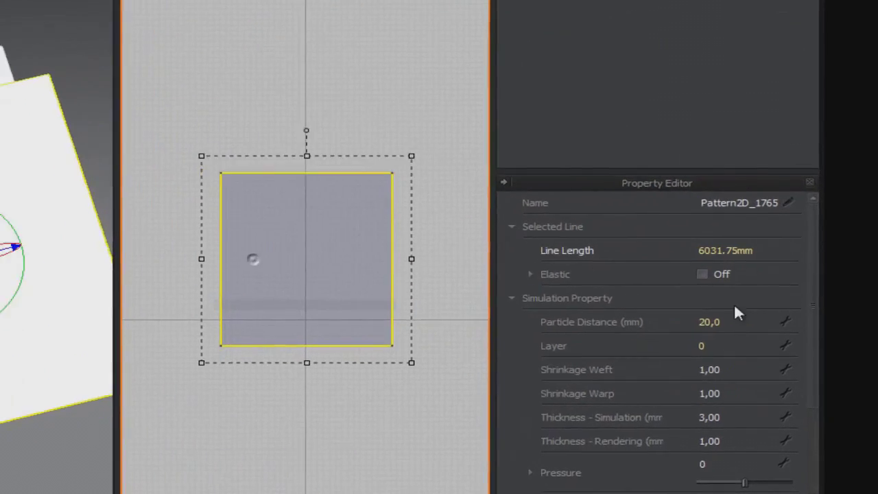
Step: Set Particle Distance to 70 and simulate the fabric draping onto the bed
{"action": "left_click", "coordinate": [711, 323]}
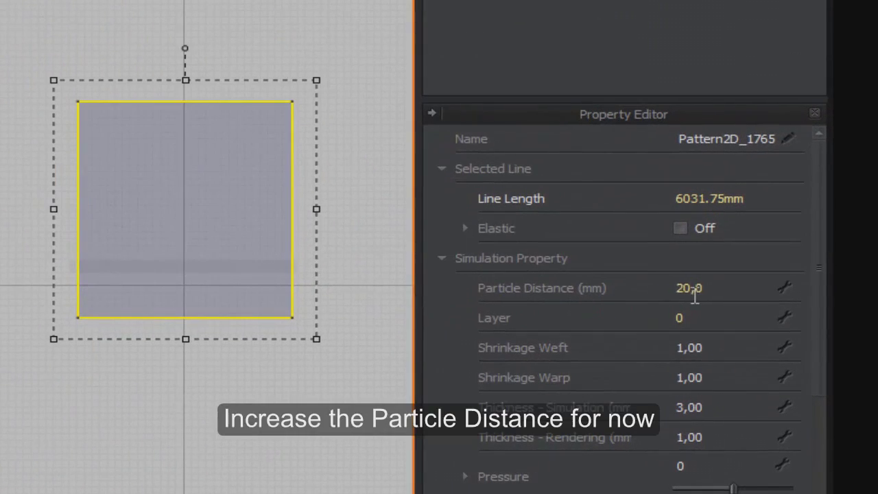
{"action": "type", "text": "70"}
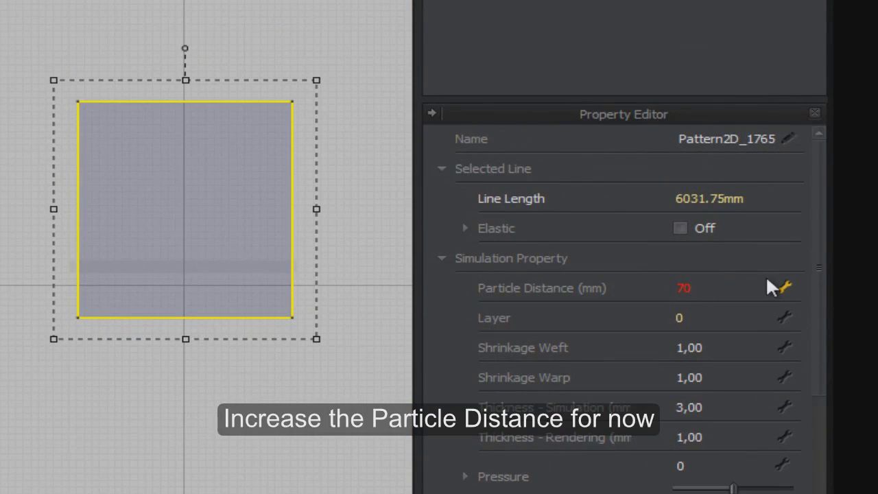
{"action": "key", "text": "Return"}
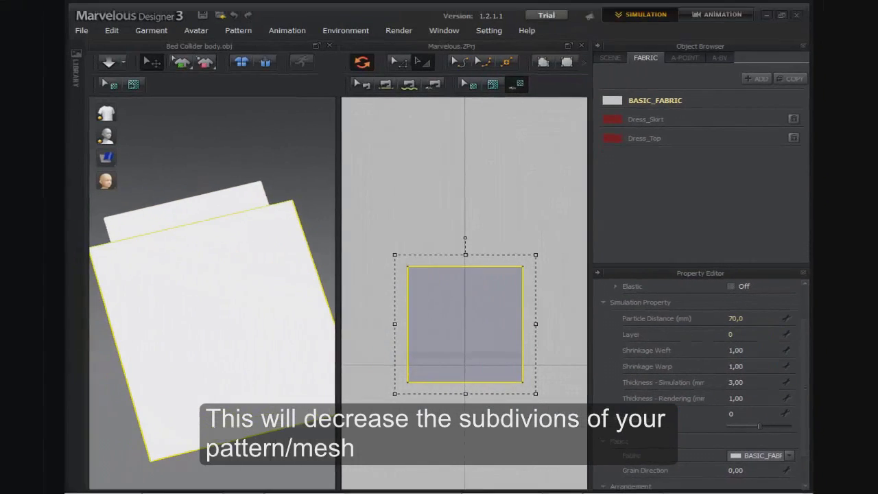
{"action": "scroll", "coordinate": [254, 284], "scroll_direction": "down", "scroll_amount": 3}
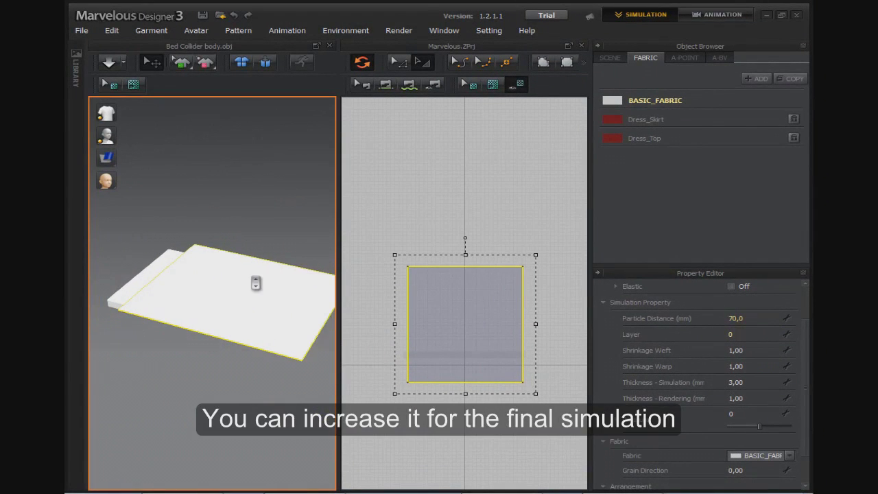
{"action": "left_click", "coordinate": [107, 64]}
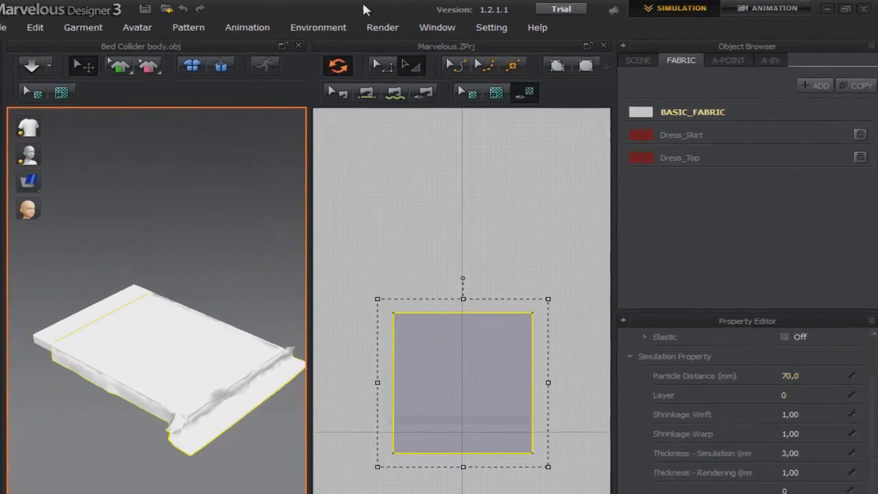
Step: Show the scene light and rotate it to change the bed's shading
{"action": "left_click", "coordinate": [346, 31]}
{"action": "left_click", "coordinate": [464, 122]}
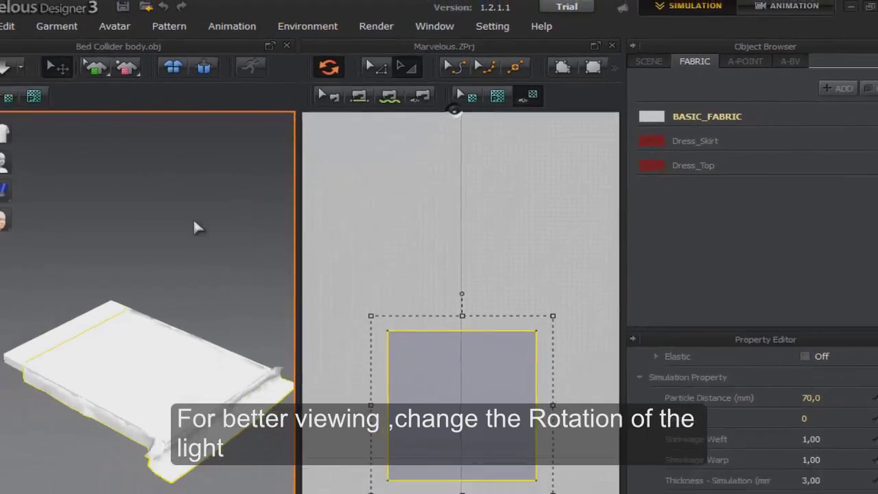
{"action": "left_click", "coordinate": [223, 205]}
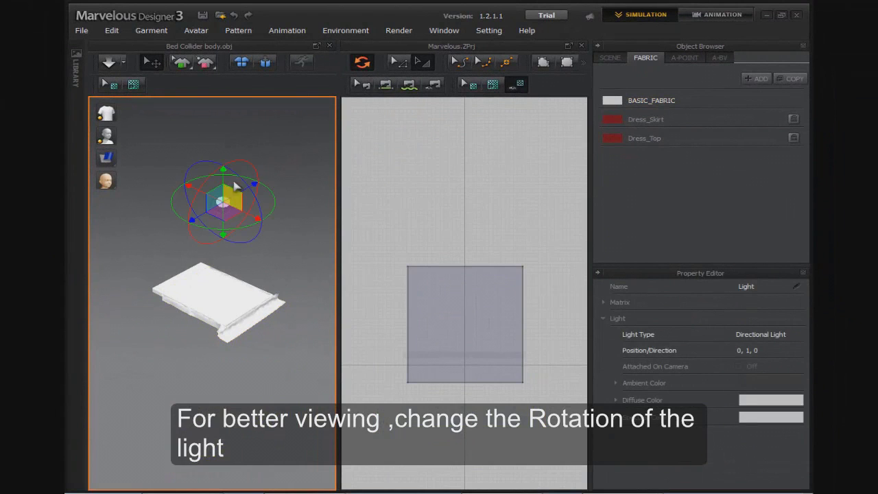
{"action": "mouse_move", "coordinate": [241, 184]}
{"action": "left_mouse_down"}
{"action": "mouse_move", "coordinate": [244, 231]}
{"action": "mouse_move", "coordinate": [209, 165]}
{"action": "left_mouse_up"}
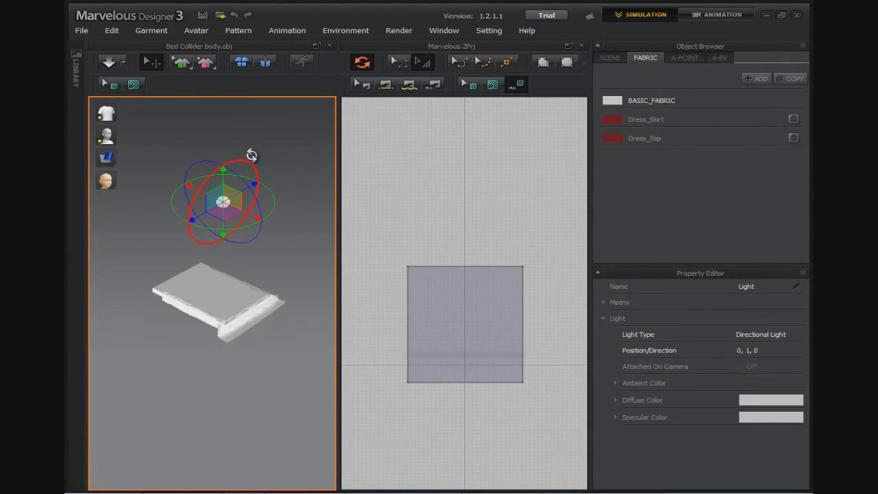
{"action": "scroll", "coordinate": [254, 315], "scroll_direction": "up", "scroll_amount": 3}
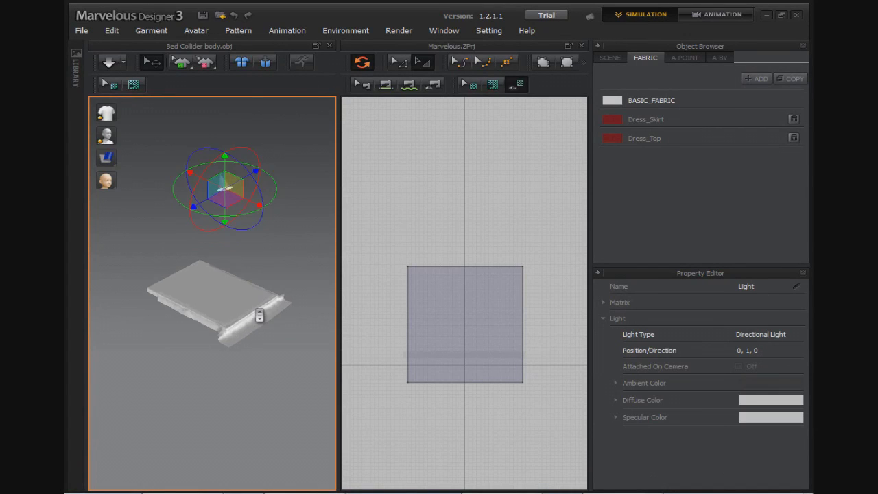
{"action": "scroll", "coordinate": [259, 318], "scroll_direction": "up", "scroll_amount": 3}
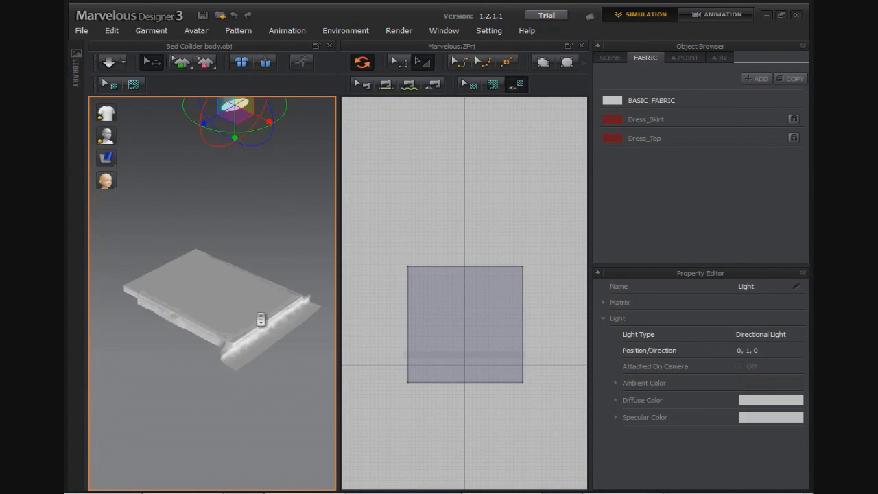
Step: Apply a different light preset and reselect the square pattern
{"action": "left_click", "coordinate": [343, 31]}
{"action": "left_click", "coordinate": [494, 102]}
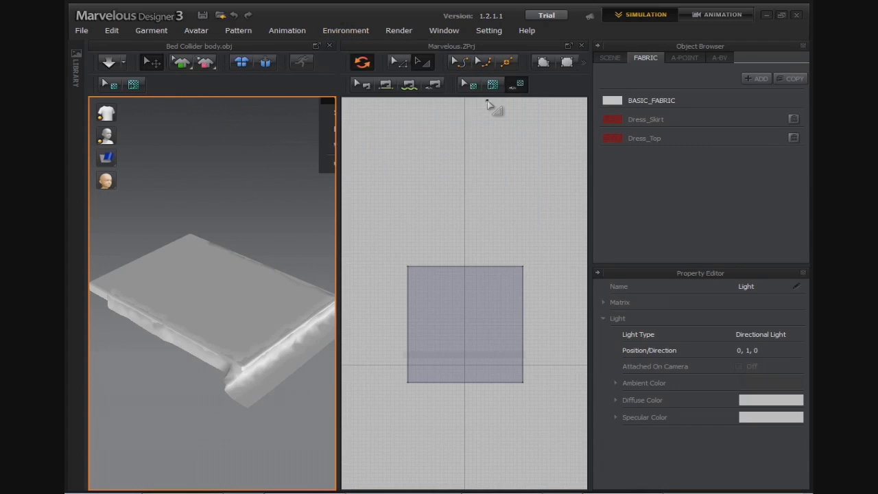
{"action": "left_click", "coordinate": [480, 290]}
{"action": "left_click", "coordinate": [480, 290]}
{"action": "left_click", "coordinate": [737, 316]}
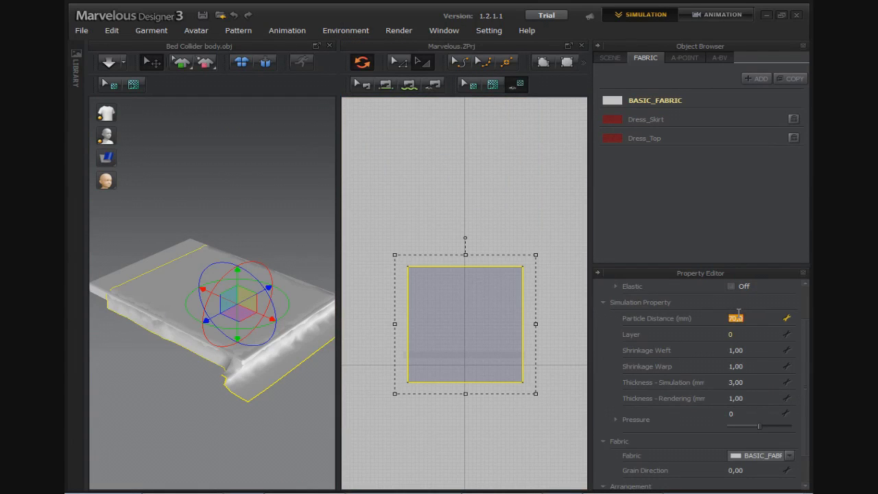
{"action": "type", "text": "40"}
Step: Set Particle Distance to 40, reset the cloth flat, and re-simulate the drape over the bed
{"action": "key", "text": "Return"}
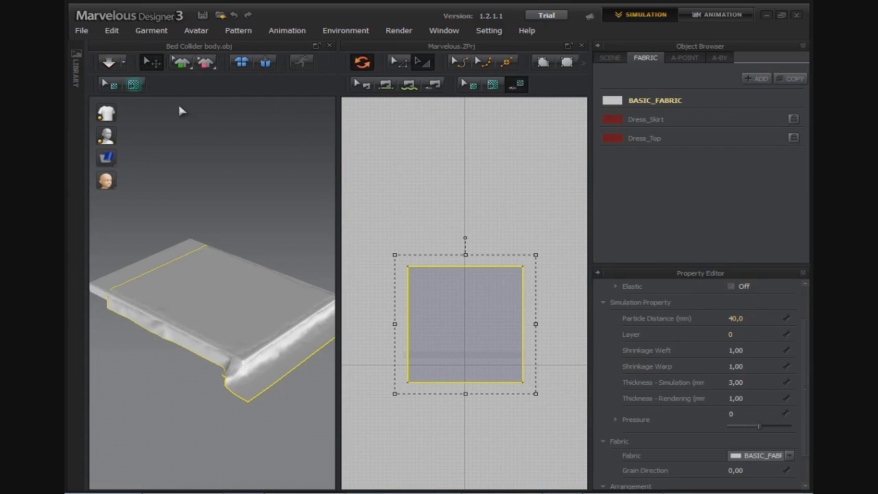
{"action": "left_click", "coordinate": [206, 64]}
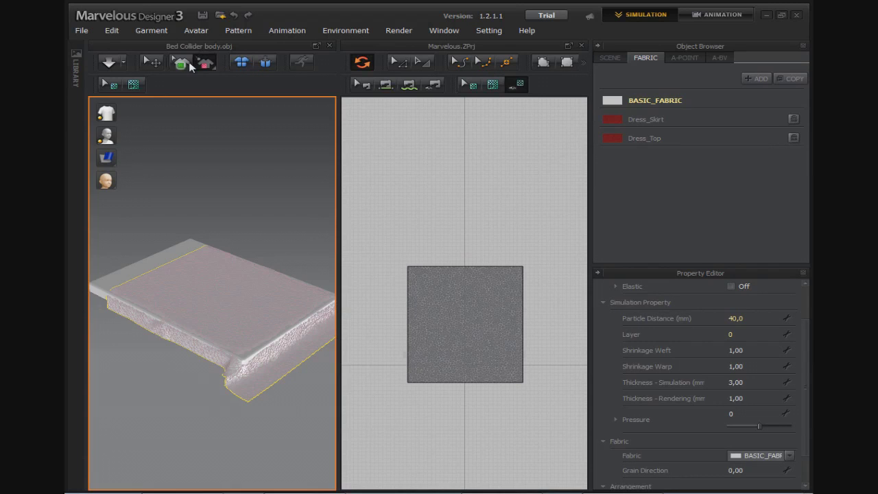
{"action": "left_click", "coordinate": [244, 64]}
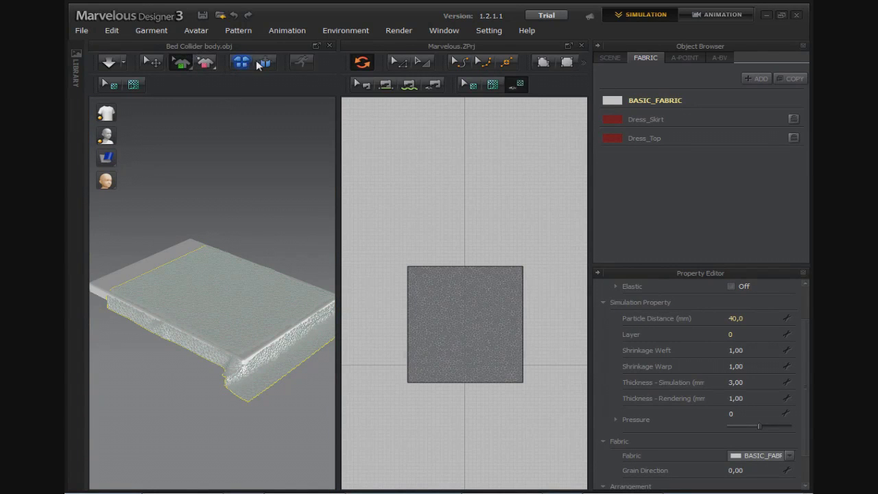
{"action": "left_click", "coordinate": [267, 63]}
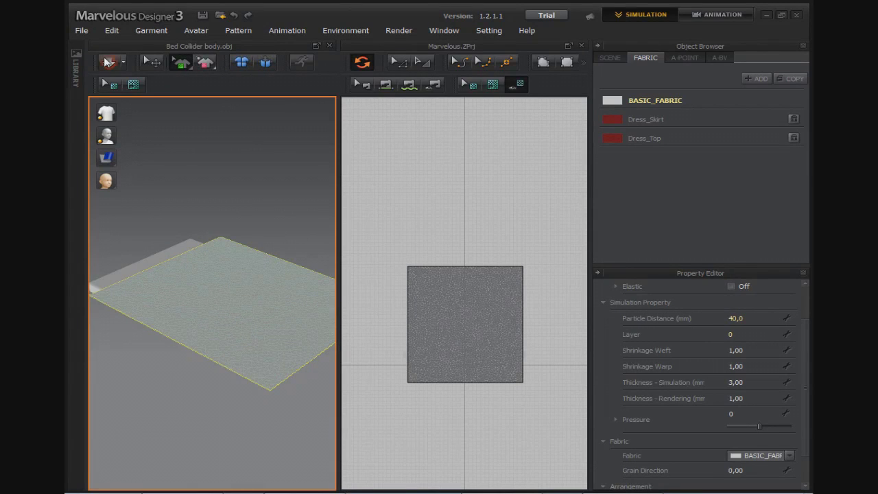
{"action": "left_click", "coordinate": [108, 62]}
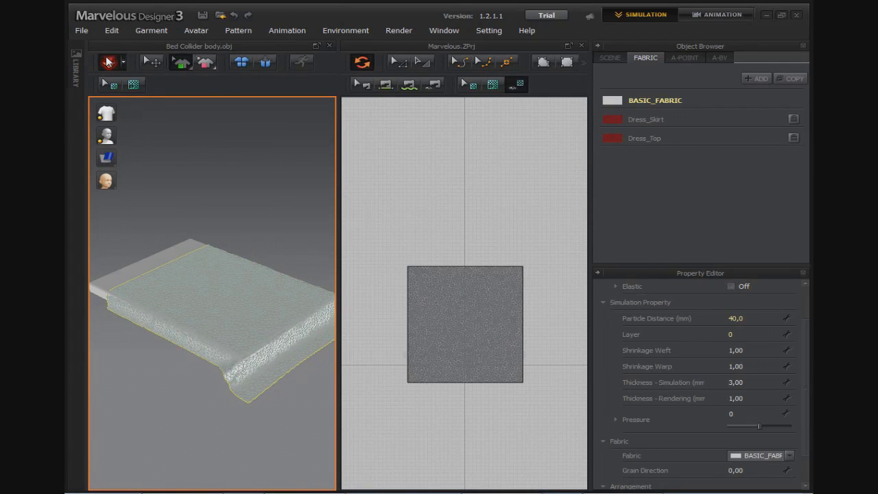
{"action": "left_click", "coordinate": [318, 186]}
{"action": "scroll", "coordinate": [441, 349], "scroll_direction": "up", "scroll_amount": 3}
Step: Copy the square pattern and paste a duplicate of it
{"action": "scroll", "coordinate": [446, 332], "scroll_direction": "down", "scroll_amount": 3}
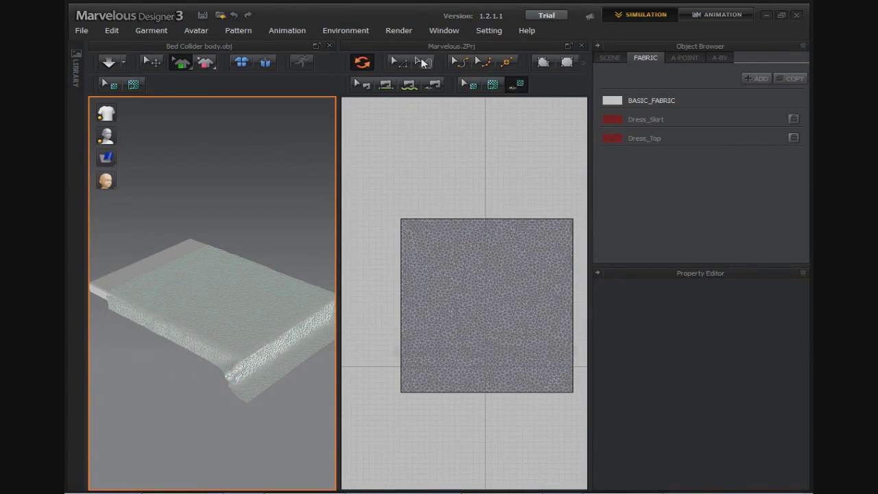
{"action": "left_click", "coordinate": [423, 62]}
{"action": "left_click", "coordinate": [519, 296]}
{"action": "left_click", "coordinate": [519, 296]}
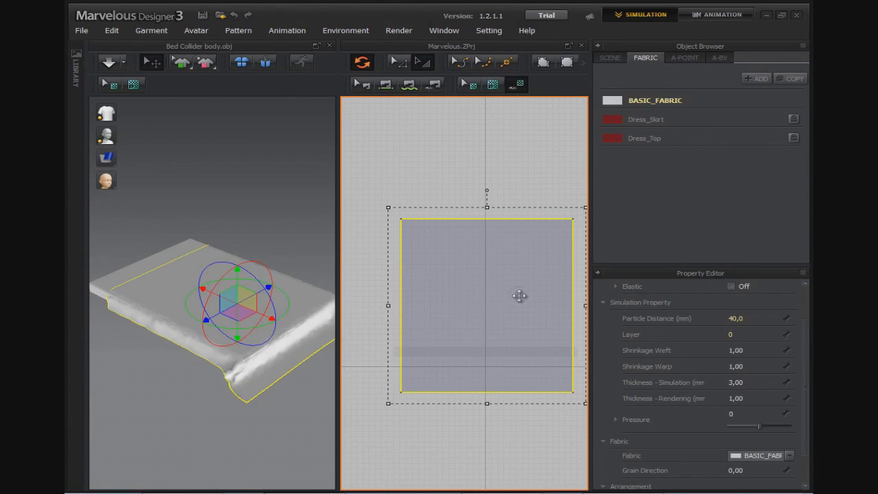
{"action": "right_click", "coordinate": [519, 296]}
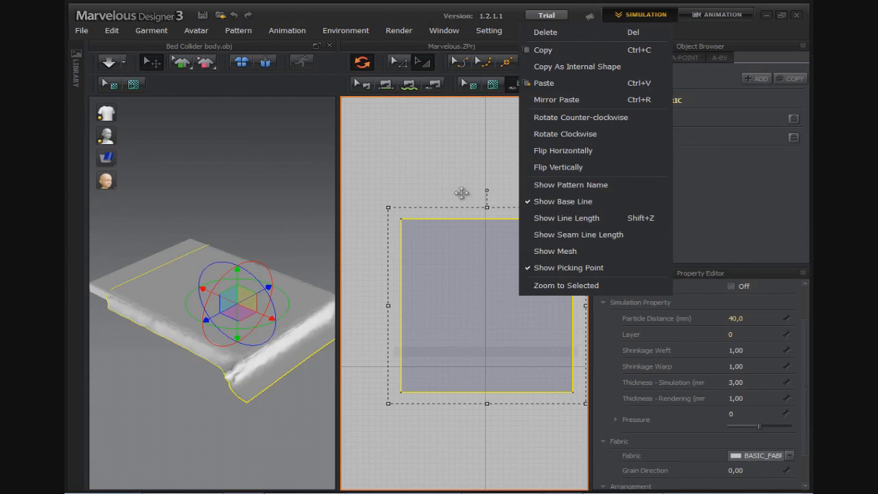
{"action": "left_click", "coordinate": [552, 50]}
{"action": "left_click", "coordinate": [505, 137]}
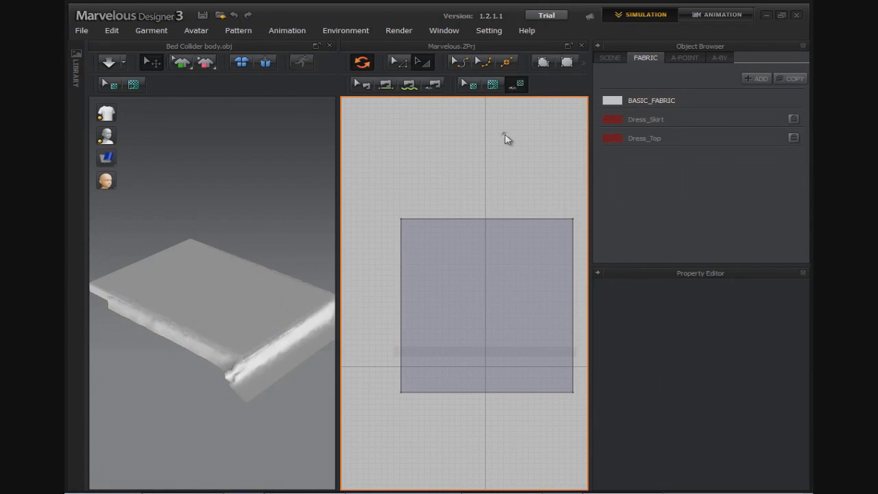
{"action": "right_click", "coordinate": [506, 137]}
{"action": "left_click", "coordinate": [551, 144]}
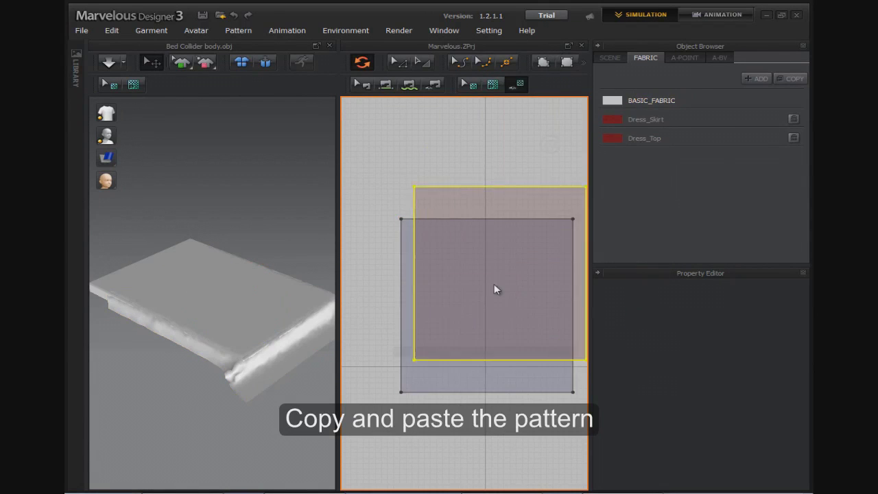
Step: Place the copy above the original in 2D and move its cloth down onto the bed
{"action": "scroll", "coordinate": [510, 190], "scroll_direction": "down", "scroll_amount": 1}
{"action": "scroll", "coordinate": [502, 212], "scroll_direction": "down", "scroll_amount": 2}
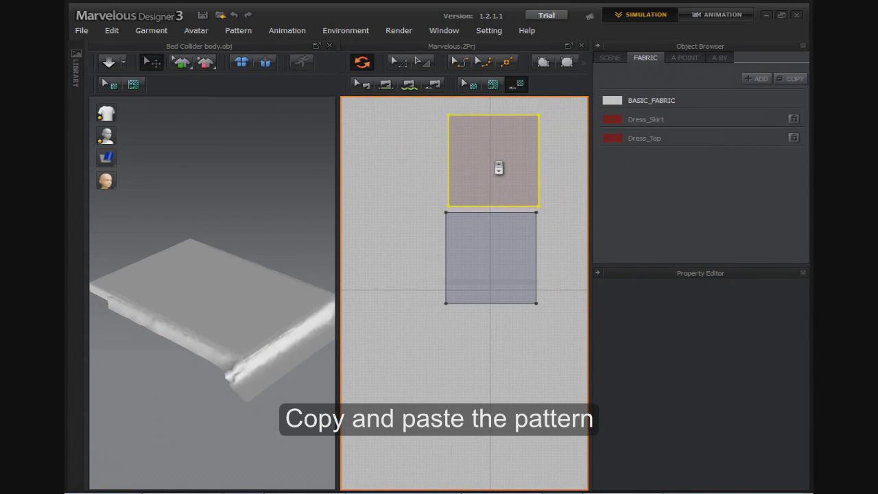
{"action": "left_click", "coordinate": [490, 171]}
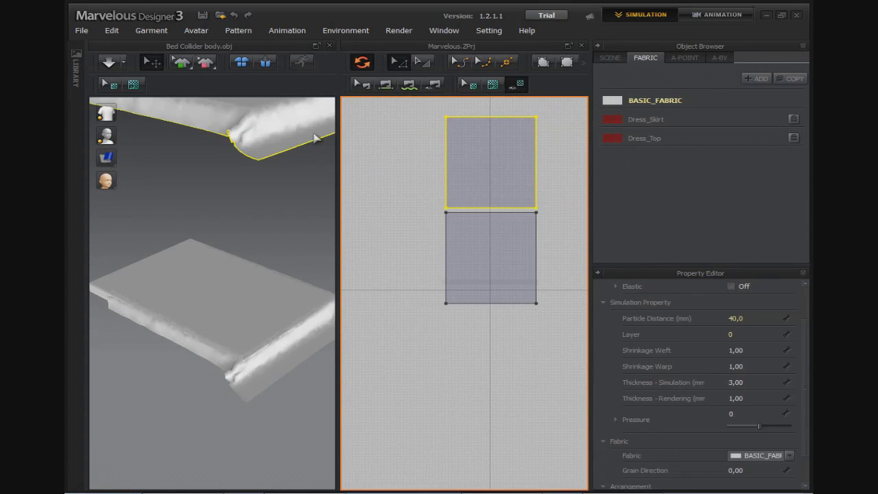
{"action": "scroll", "coordinate": [294, 164], "scroll_direction": "down", "scroll_amount": 2}
{"action": "left_click", "coordinate": [228, 162]}
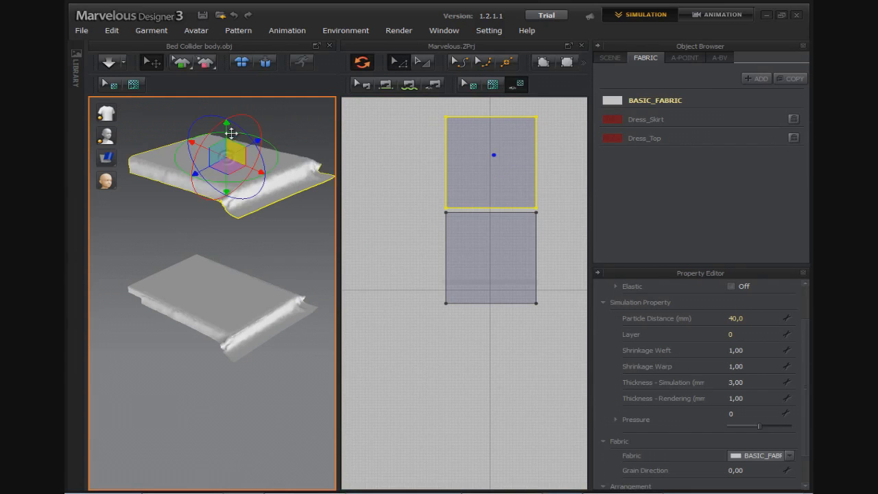
{"action": "mouse_move", "coordinate": [233, 135]}
{"action": "left_mouse_down"}
{"action": "mouse_move", "coordinate": [228, 269]}
{"action": "mouse_move", "coordinate": [232, 259]}
{"action": "left_mouse_up"}
{"action": "scroll", "coordinate": [231, 348], "scroll_direction": "down", "scroll_amount": 1}
{"action": "scroll", "coordinate": [232, 347], "scroll_direction": "up", "scroll_amount": 3}
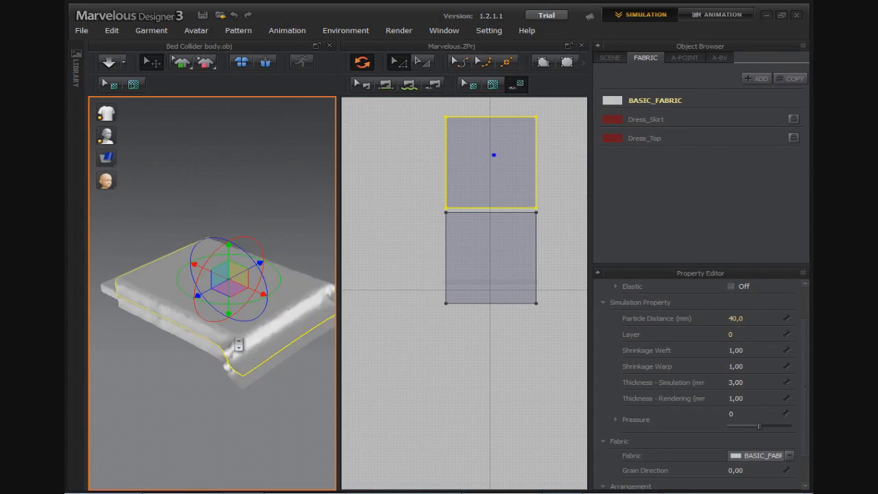
{"action": "scroll", "coordinate": [239, 344], "scroll_direction": "up", "scroll_amount": 5}
{"action": "mouse_move", "coordinate": [223, 354]}
{"action": "right_mouse_down"}
{"action": "mouse_move", "coordinate": [256, 257]}
{"action": "mouse_move", "coordinate": [224, 270]}
{"action": "right_mouse_up"}
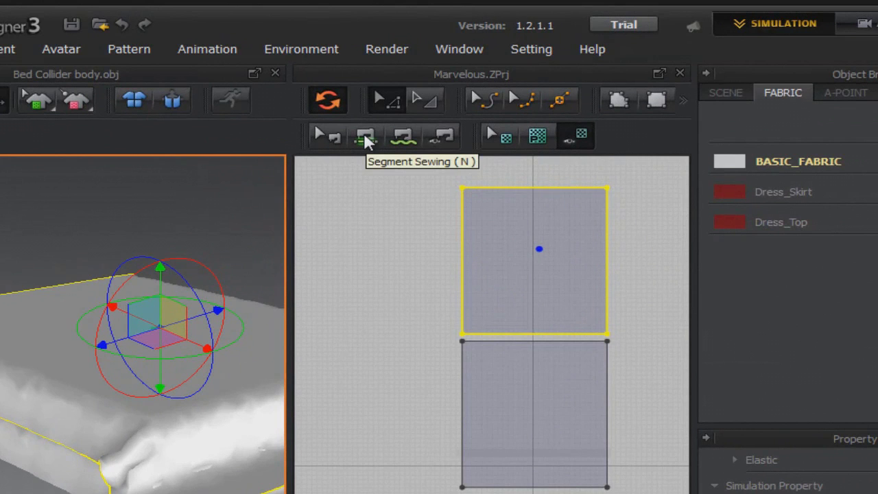
Step: Sew the two panels together along their bottom edges and their right edges
{"action": "left_click", "coordinate": [366, 138]}
{"action": "left_click", "coordinate": [583, 336]}
{"action": "left_click", "coordinate": [534, 265]}
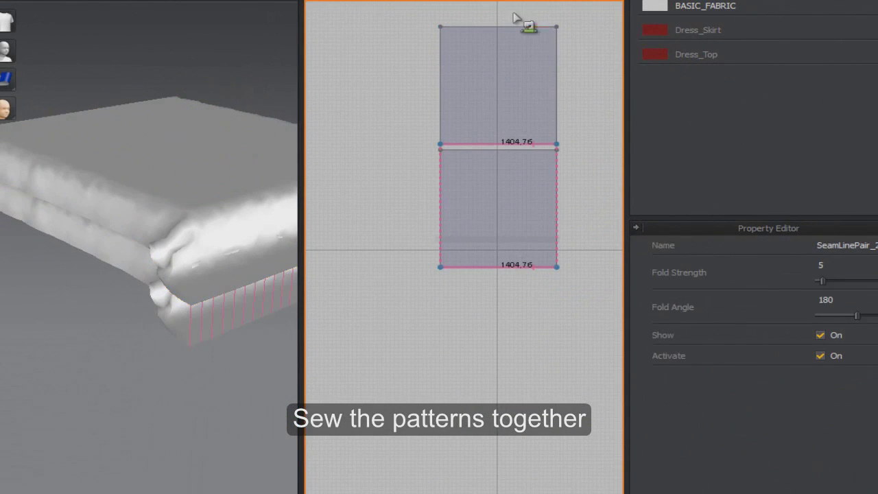
{"action": "scroll", "coordinate": [556, 147], "scroll_direction": "down", "scroll_amount": 1}
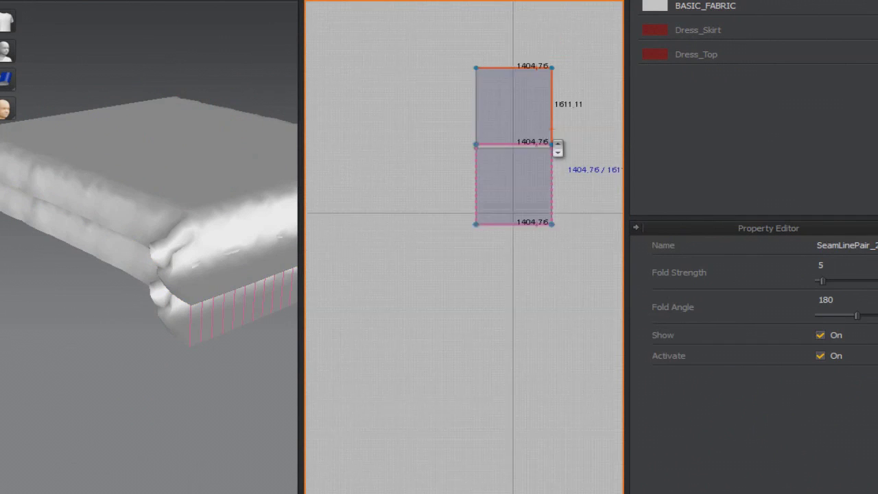
{"action": "scroll", "coordinate": [548, 144], "scroll_direction": "up", "scroll_amount": 4}
{"action": "left_click", "coordinate": [548, 144]}
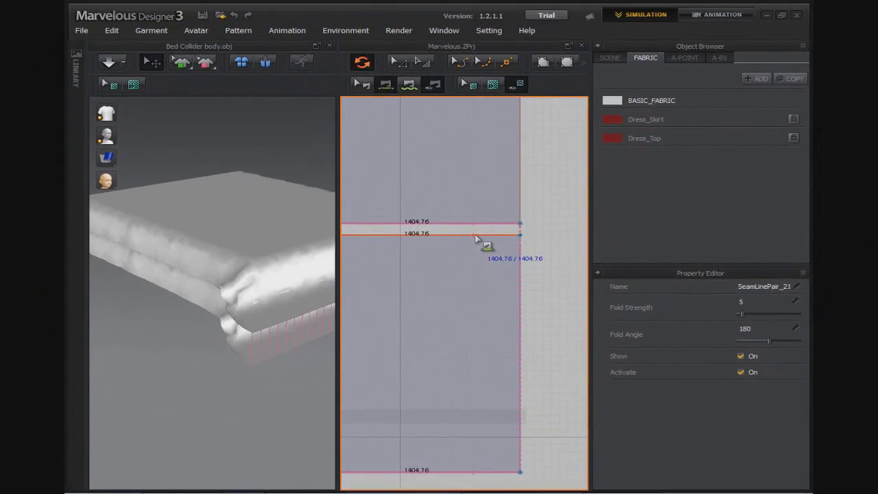
{"action": "scroll", "coordinate": [428, 152], "scroll_direction": "down", "scroll_amount": 2}
{"action": "scroll", "coordinate": [474, 297], "scroll_direction": "down", "scroll_amount": 2}
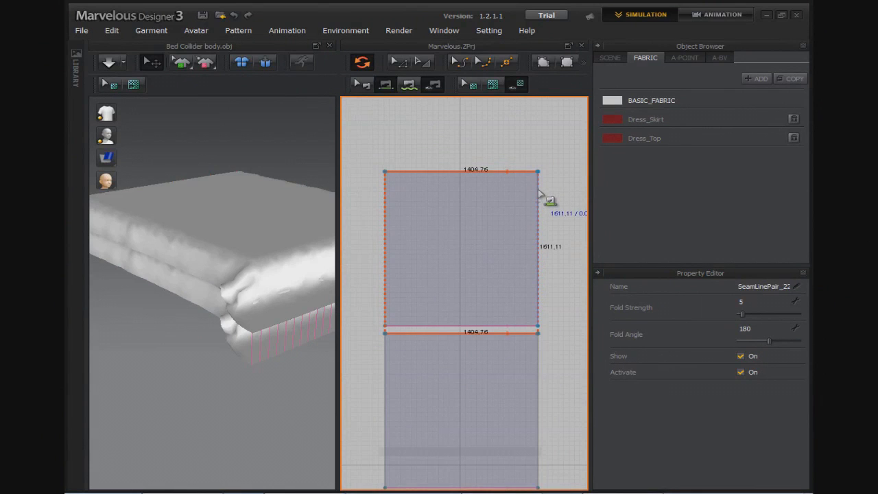
{"action": "left_click", "coordinate": [540, 357]}
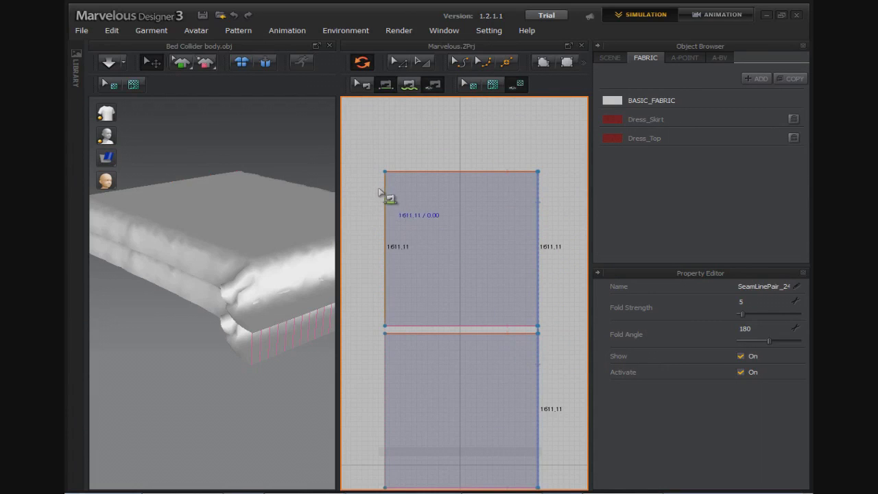
Step: Sew the panels' left edges together and start draping the sewn cover
{"action": "left_click", "coordinate": [384, 203]}
{"action": "left_click", "coordinate": [382, 351]}
{"action": "mouse_move", "coordinate": [265, 210]}
{"action": "right_mouse_down"}
{"action": "mouse_move", "coordinate": [157, 195]}
{"action": "mouse_move", "coordinate": [204, 200]}
{"action": "mouse_move", "coordinate": [239, 190]}
{"action": "mouse_move", "coordinate": [212, 170]}
{"action": "mouse_move", "coordinate": [164, 184]}
{"action": "right_mouse_up"}
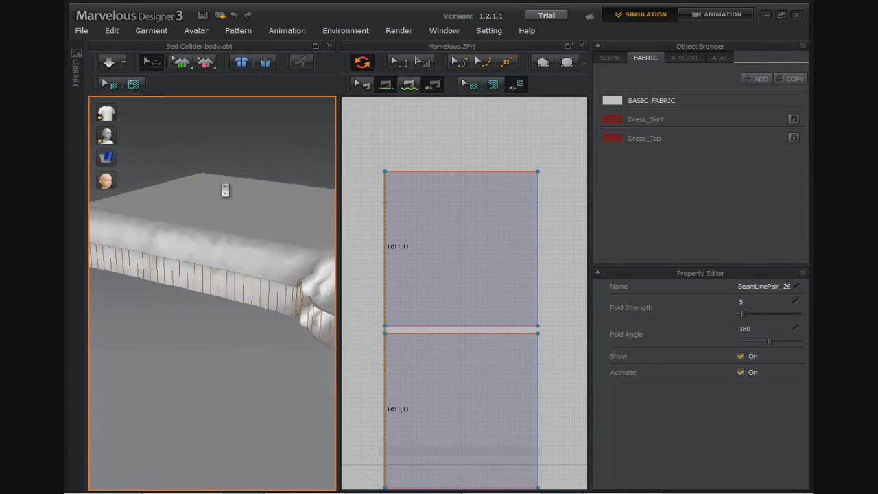
{"action": "right_click_drag", "start_coordinate": [225, 190], "coordinate": [241, 180]}
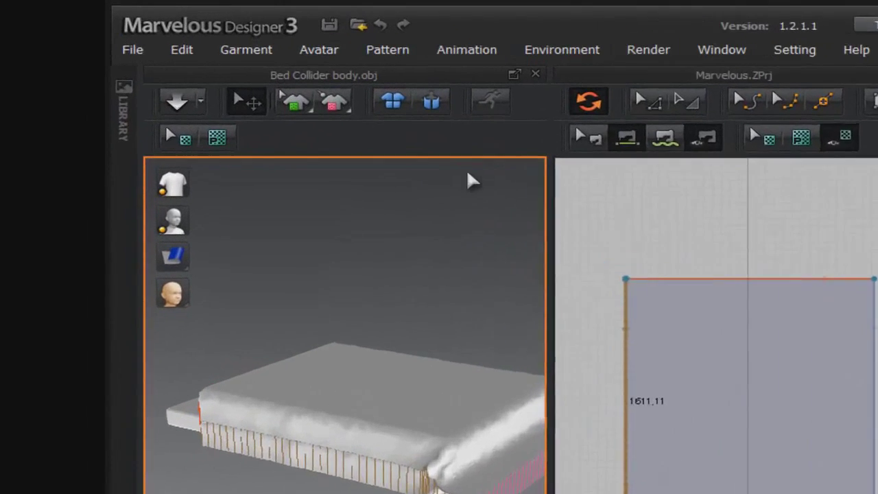
{"action": "left_click", "coordinate": [177, 101]}
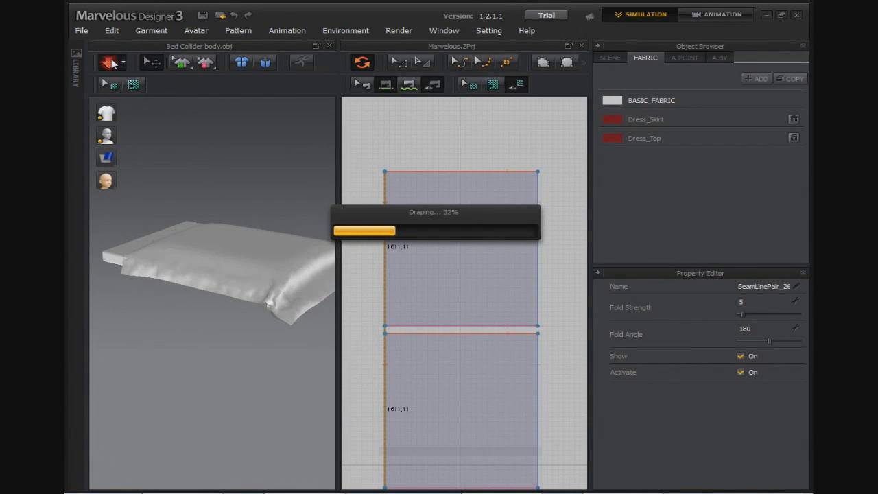
Step: Resume the cloth simulation until the two-panel cover hangs over the bed edges, then stop it
{"action": "mouse_move", "coordinate": [183, 235]}
{"action": "right_mouse_down"}
{"action": "mouse_move", "coordinate": [248, 245]}
{"action": "mouse_move", "coordinate": [304, 210]}
{"action": "mouse_move", "coordinate": [244, 216]}
{"action": "mouse_move", "coordinate": [172, 254]}
{"action": "right_mouse_up"}
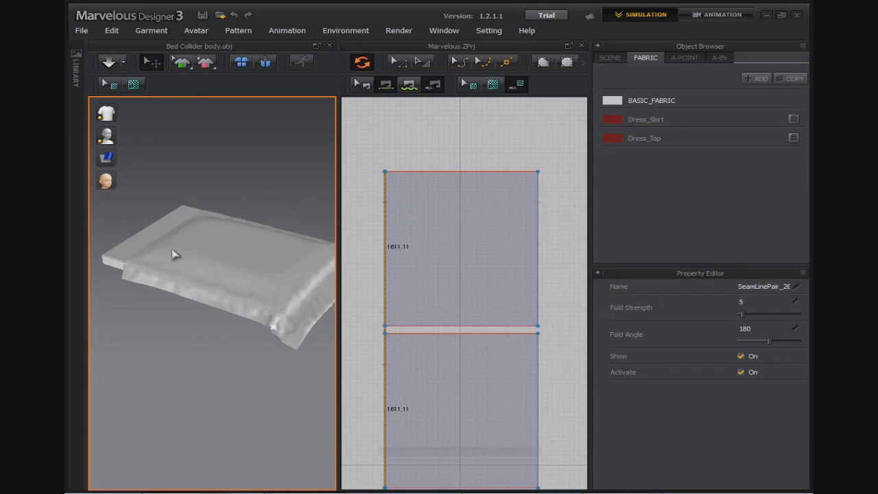
{"action": "left_click", "coordinate": [111, 69]}
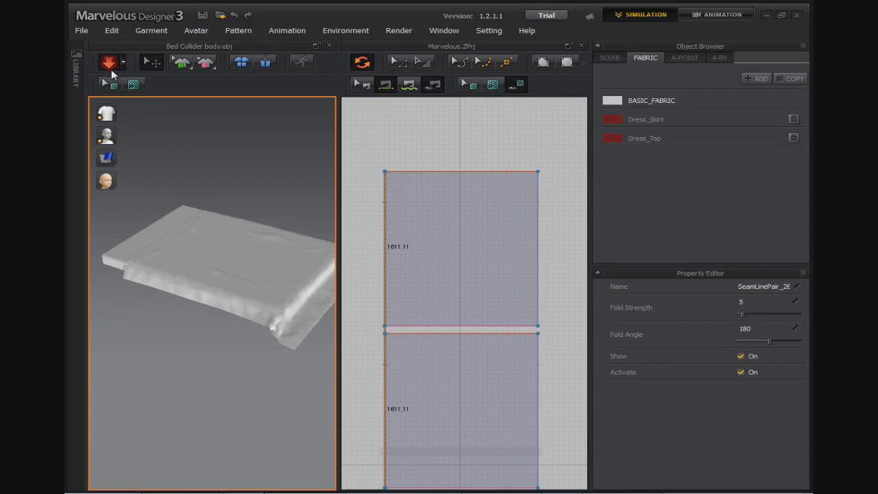
{"action": "left_click", "coordinate": [111, 70]}
Step: Set the upper panel's Pressure to 6 and simulate, tugging the cloth to even out the cushion
{"action": "left_click", "coordinate": [454, 215]}
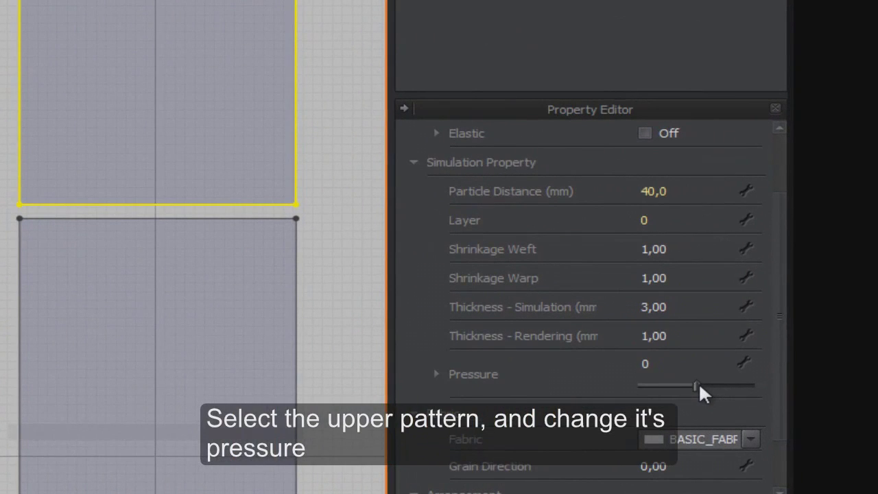
{"action": "left_click_drag", "start_coordinate": [698, 385], "coordinate": [701, 386]}
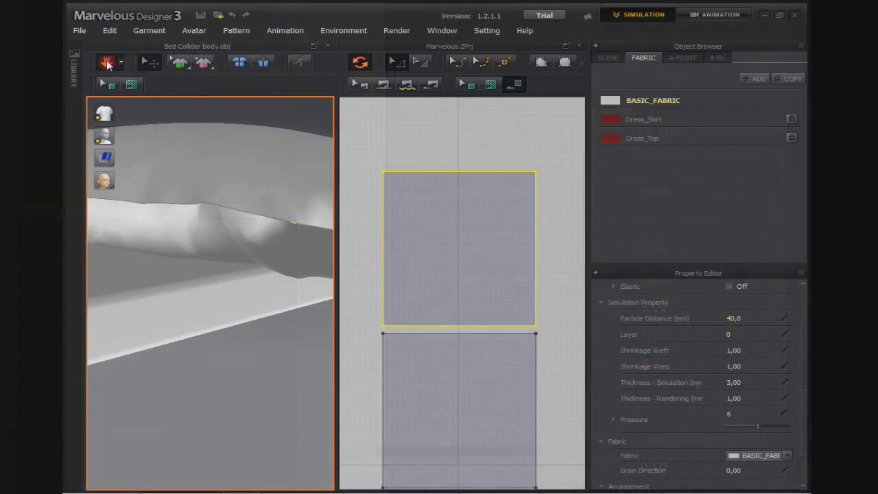
{"action": "left_click", "coordinate": [206, 127]}
{"action": "mouse_move", "coordinate": [206, 127]}
{"action": "right_mouse_down"}
{"action": "mouse_move", "coordinate": [198, 254]}
{"action": "mouse_move", "coordinate": [231, 286]}
{"action": "right_mouse_up"}
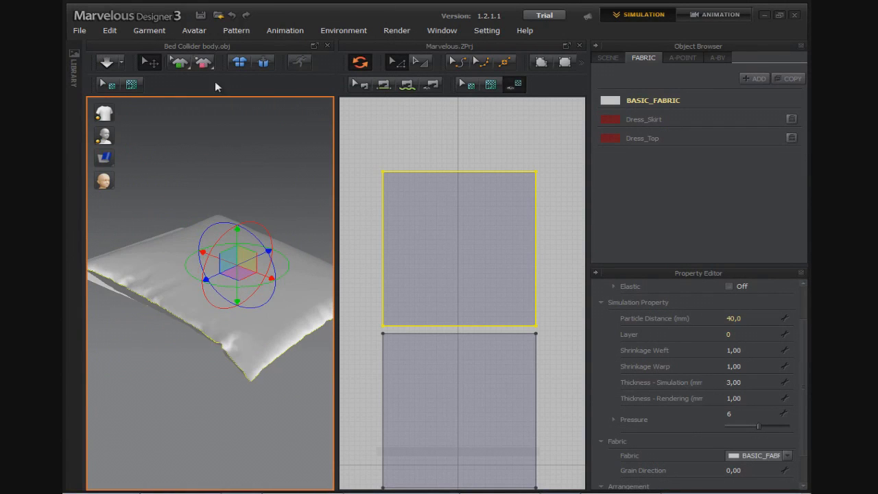
{"action": "left_click", "coordinate": [101, 66]}
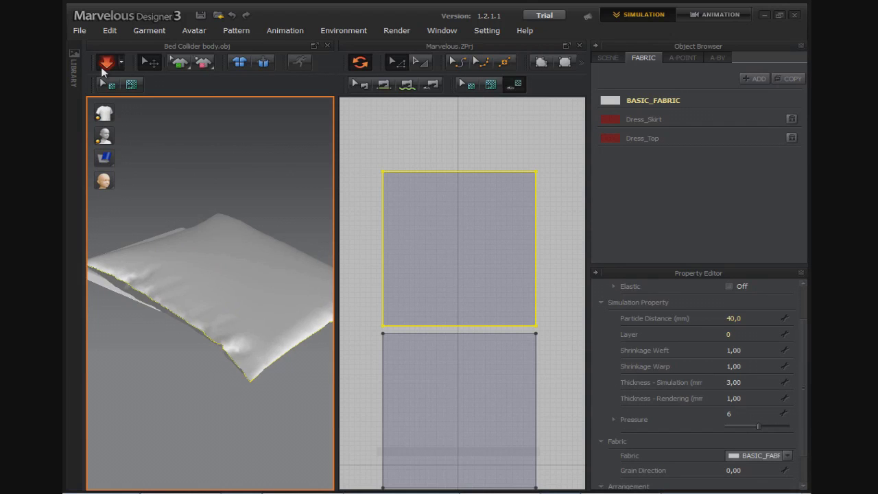
{"action": "mouse_move", "coordinate": [179, 252]}
{"action": "left_mouse_down"}
{"action": "mouse_move", "coordinate": [109, 292]}
{"action": "mouse_move", "coordinate": [137, 282]}
{"action": "left_mouse_up"}
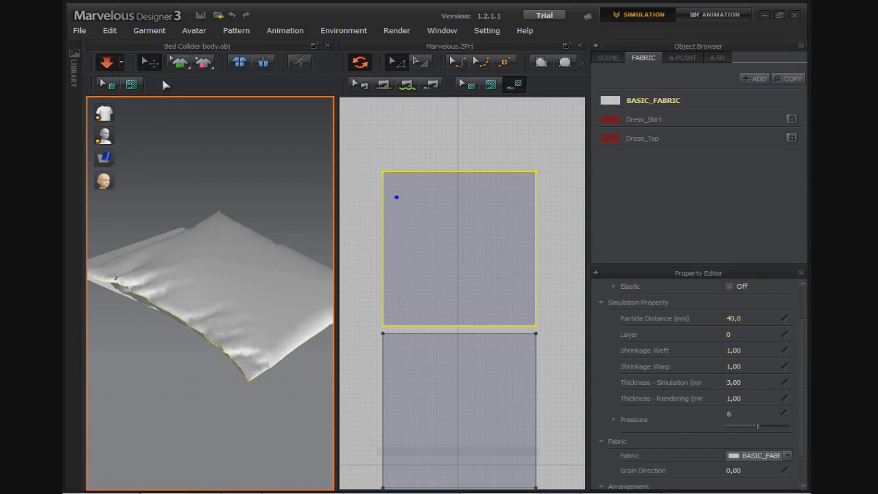
Step: Stop the simulation, draw a small internal rectangle in the panel's top-left corner, and paste a copy
{"action": "key", "text": "space"}
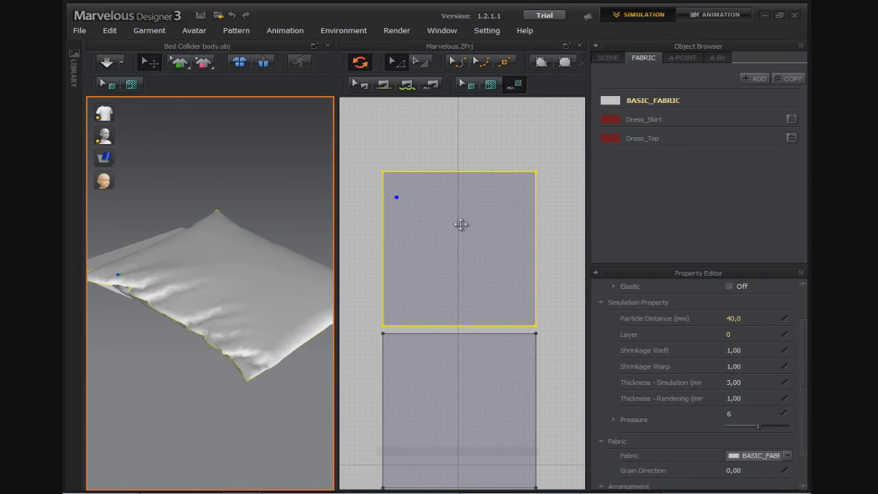
{"action": "left_click", "coordinate": [461, 224]}
{"action": "left_click", "coordinate": [583, 63]}
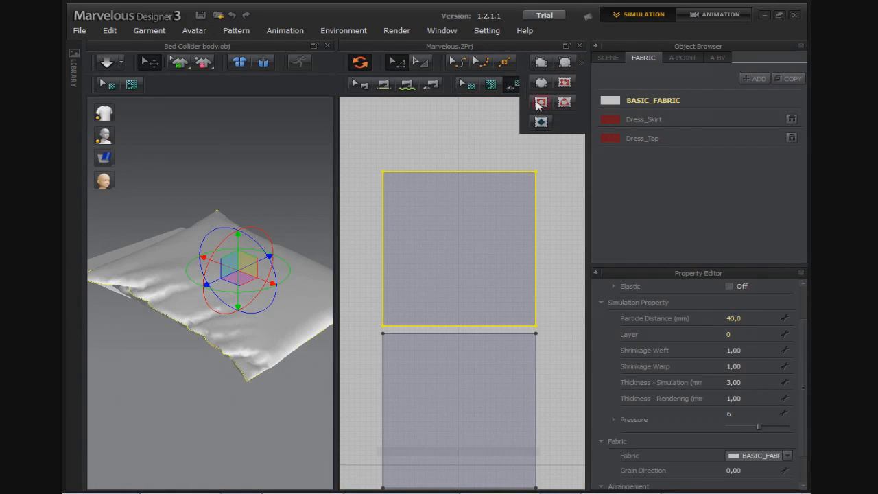
{"action": "left_click", "coordinate": [541, 103]}
{"action": "scroll", "coordinate": [434, 197], "scroll_direction": "up", "scroll_amount": 2}
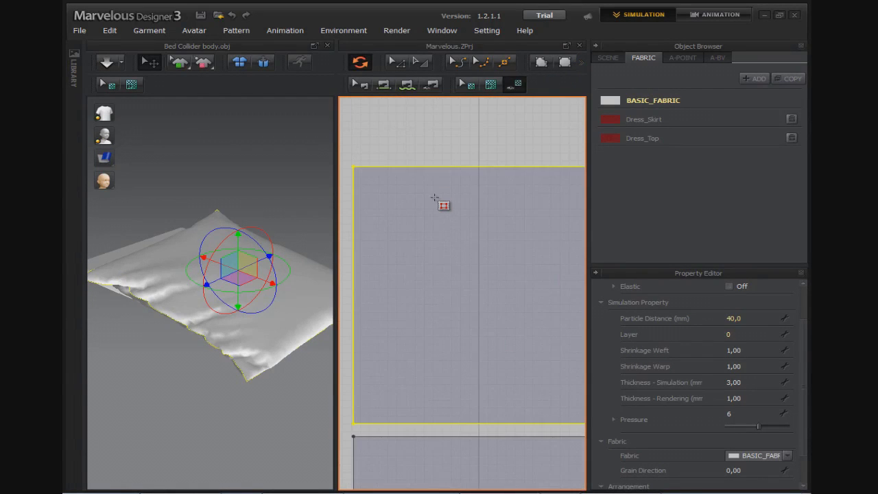
{"action": "left_click_drag", "start_coordinate": [380, 182], "coordinate": [421, 216]}
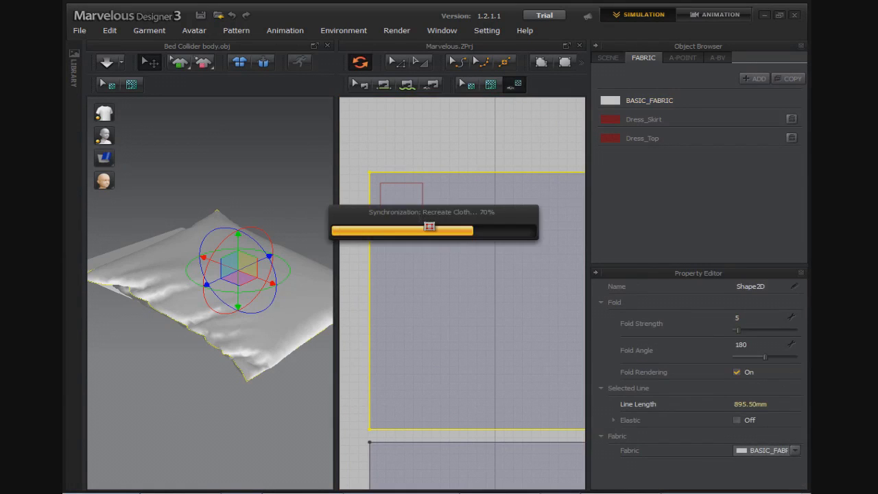
{"action": "key", "text": "ctrl+c"}
{"action": "key", "text": "ctrl+v"}
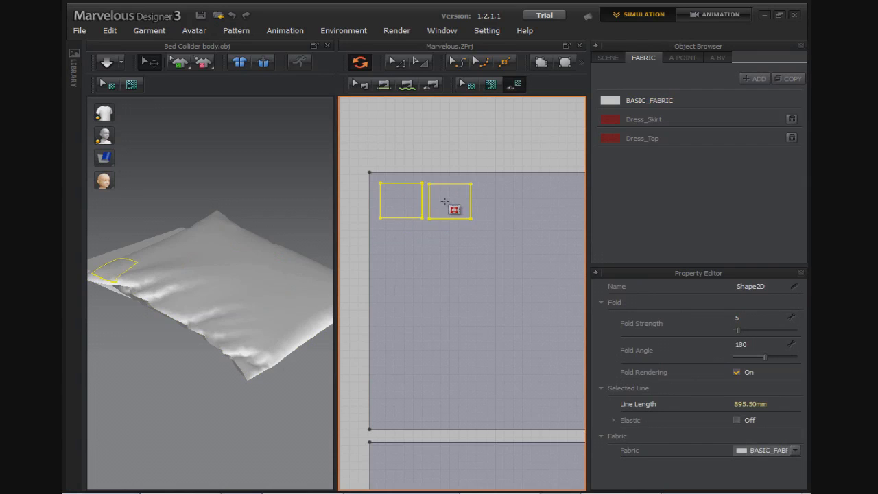
Step: Place pasted copies side by side to complete a row of six internal rectangles across the panel top
{"action": "left_click", "coordinate": [443, 199]}
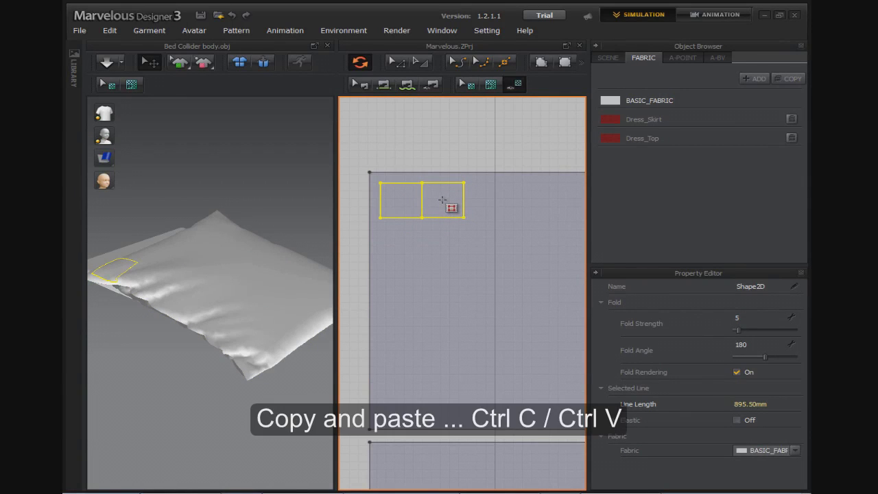
{"action": "left_click", "coordinate": [442, 200]}
{"action": "key", "text": "ctrl+c"}
{"action": "key", "text": "ctrl+v"}
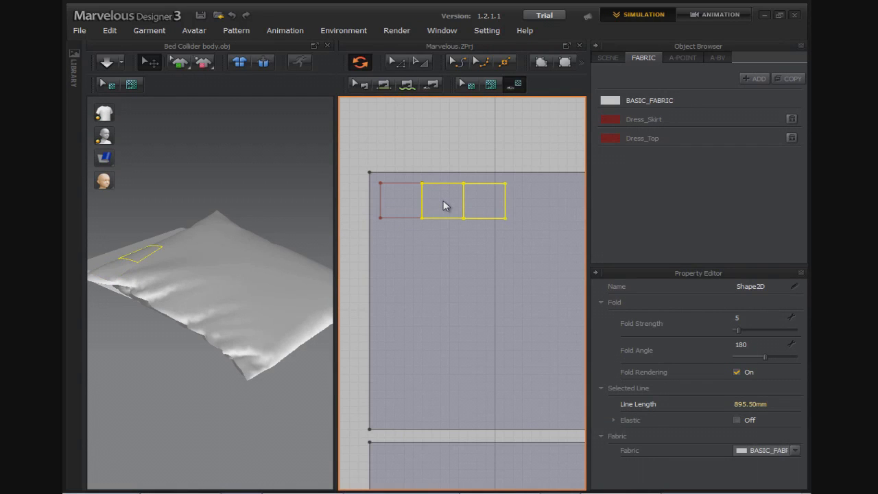
{"action": "left_click", "coordinate": [442, 206]}
{"action": "key", "text": "ctrl+c"}
{"action": "key", "text": "ctrl+v"}
{"action": "left_click", "coordinate": [442, 206]}
{"action": "key", "text": "ctrl+c"}
{"action": "key", "text": "ctrl+v"}
{"action": "left_click", "coordinate": [443, 206]}
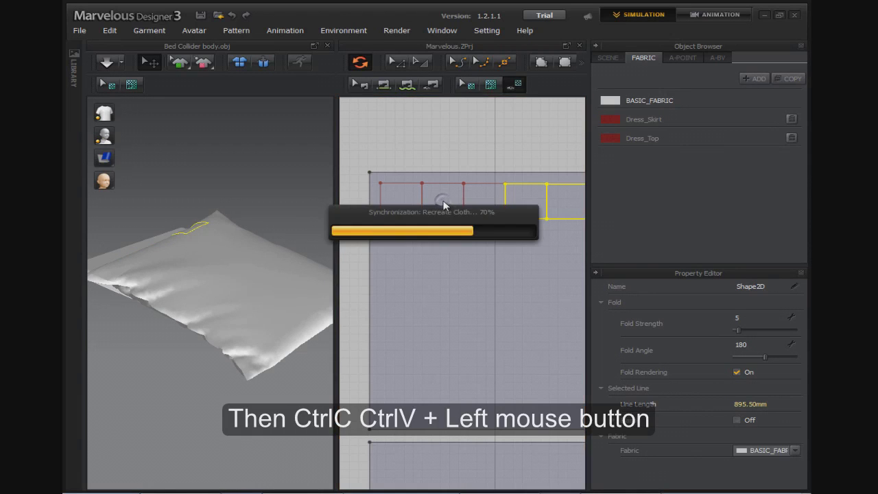
{"action": "key", "text": "ctrl+c"}
{"action": "key", "text": "ctrl+v"}
{"action": "left_click", "coordinate": [444, 204]}
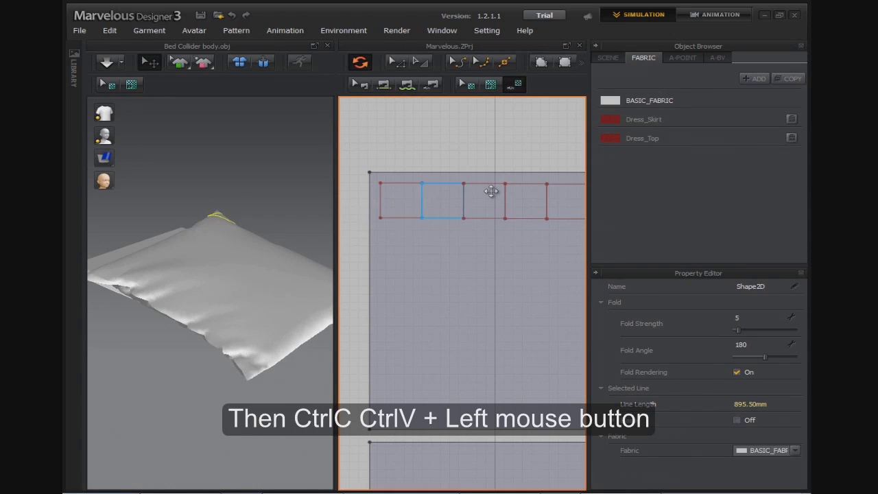
{"action": "right_click_drag", "start_coordinate": [422, 202], "coordinate": [391, 210]}
Step: Select all the internal rectangles and shift the row slightly left
{"action": "scroll", "coordinate": [544, 218], "scroll_direction": "down", "scroll_amount": 2}
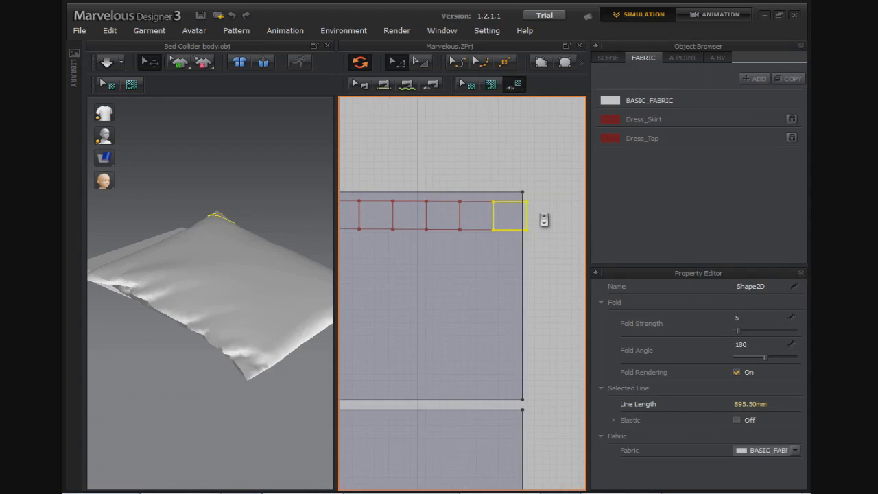
{"action": "scroll", "coordinate": [544, 219], "scroll_direction": "down", "scroll_amount": 3}
{"action": "scroll", "coordinate": [534, 218], "scroll_direction": "up", "scroll_amount": 2}
{"action": "left_click", "coordinate": [371, 212], "text": "shift"}
{"action": "left_click", "coordinate": [405, 211], "text": "shift"}
{"action": "left_click", "coordinate": [430, 213], "text": "shift"}
{"action": "left_click", "coordinate": [458, 214], "text": "shift"}
{"action": "left_click", "coordinate": [487, 214], "text": "shift"}
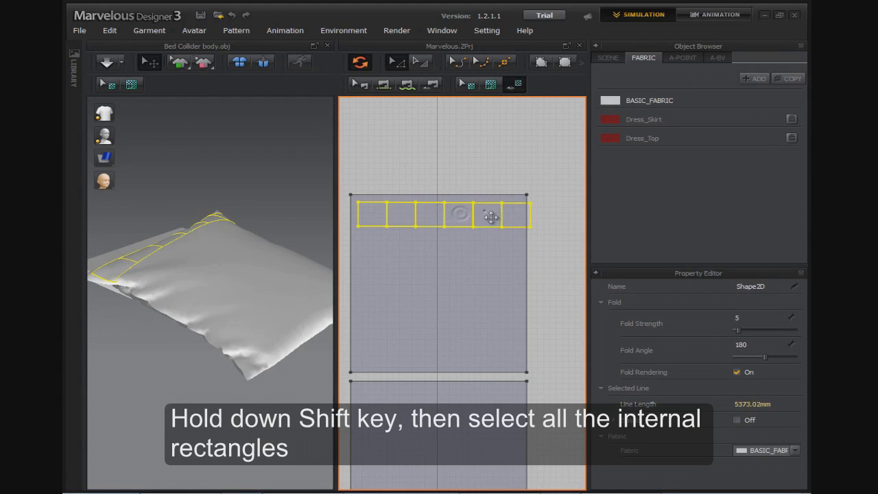
{"action": "left_click_drag", "start_coordinate": [513, 215], "coordinate": [511, 215]}
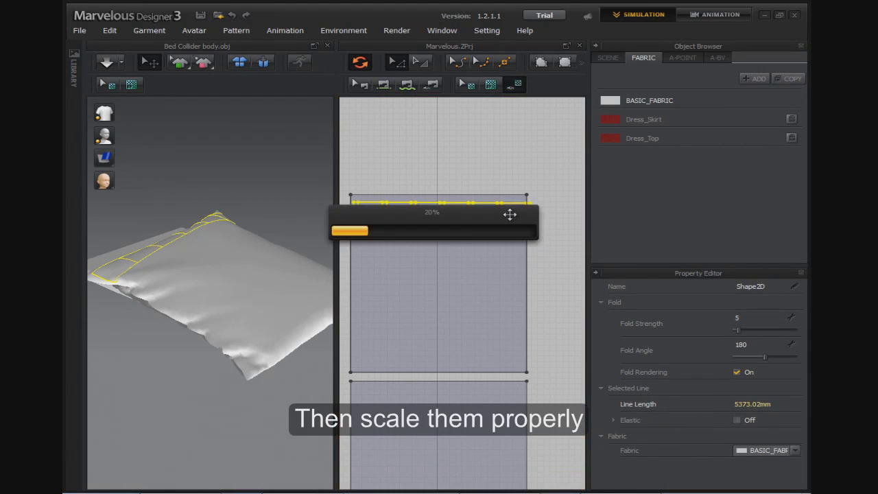
Step: Scale the rectangle row inward from both sides so it fits inside the pattern, nudging it up
{"action": "left_click", "coordinate": [418, 63]}
{"action": "scroll", "coordinate": [552, 205], "scroll_direction": "down", "scroll_amount": 1}
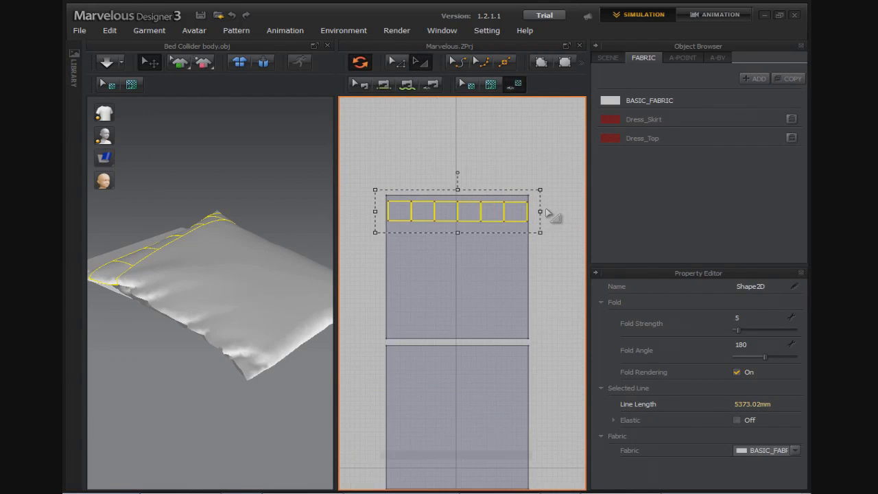
{"action": "scroll", "coordinate": [552, 216], "scroll_direction": "up", "scroll_amount": 1}
{"action": "left_click_drag", "start_coordinate": [535, 182], "coordinate": [532, 185]}
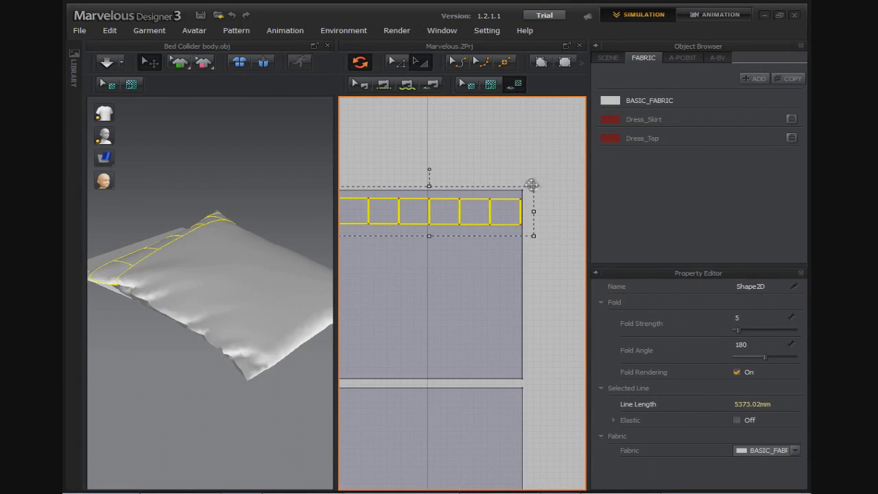
{"action": "right_click_drag", "start_coordinate": [467, 238], "coordinate": [513, 247]}
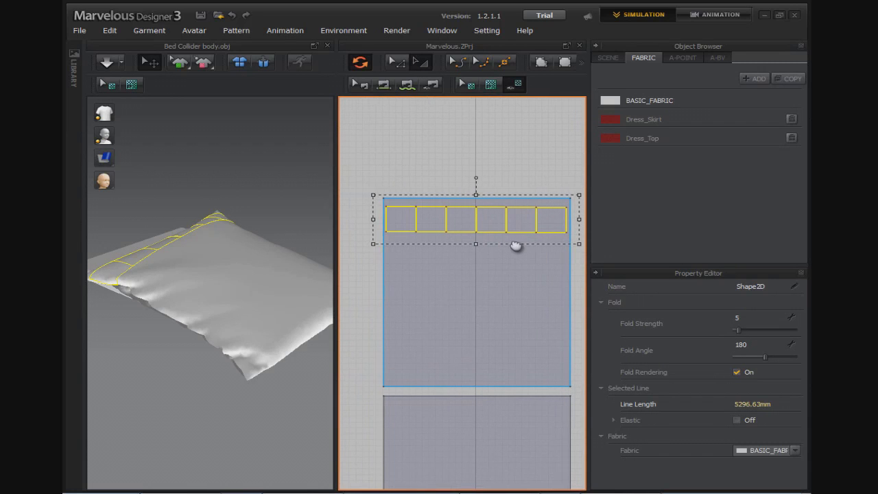
{"action": "left_click_drag", "start_coordinate": [369, 194], "coordinate": [372, 196]}
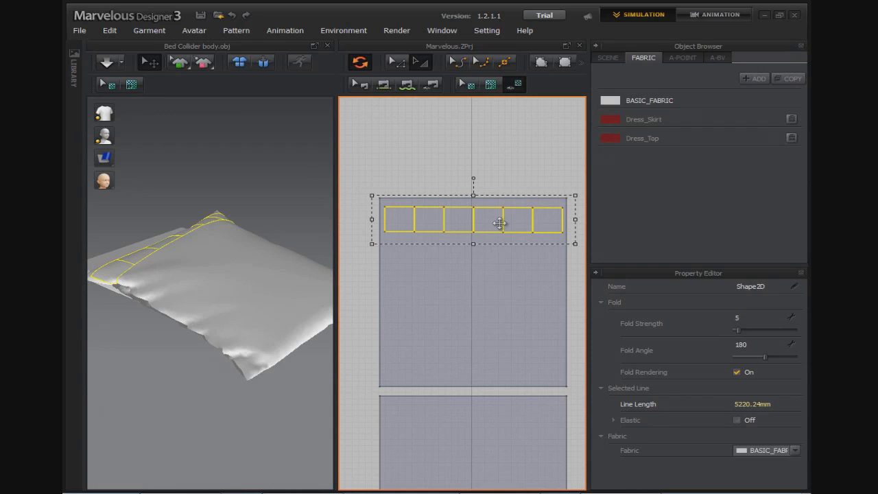
{"action": "left_click_drag", "start_coordinate": [479, 218], "coordinate": [480, 216]}
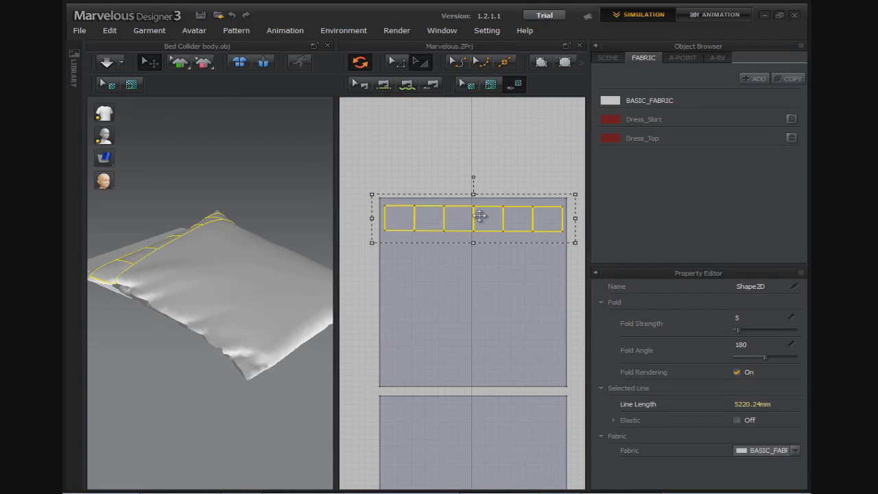
Step: Stack six pasted copies of the row downward to form the quilting grid
{"action": "key", "text": "ctrl+c"}
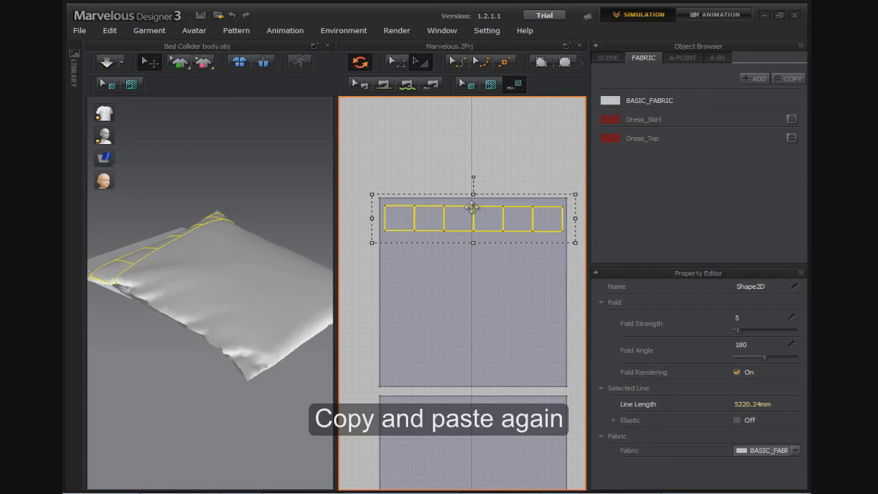
{"action": "key", "text": "ctrl+v"}
{"action": "scroll", "coordinate": [477, 227], "scroll_direction": "down", "scroll_amount": 3}
{"action": "scroll", "coordinate": [476, 229], "scroll_direction": "up", "scroll_amount": 5}
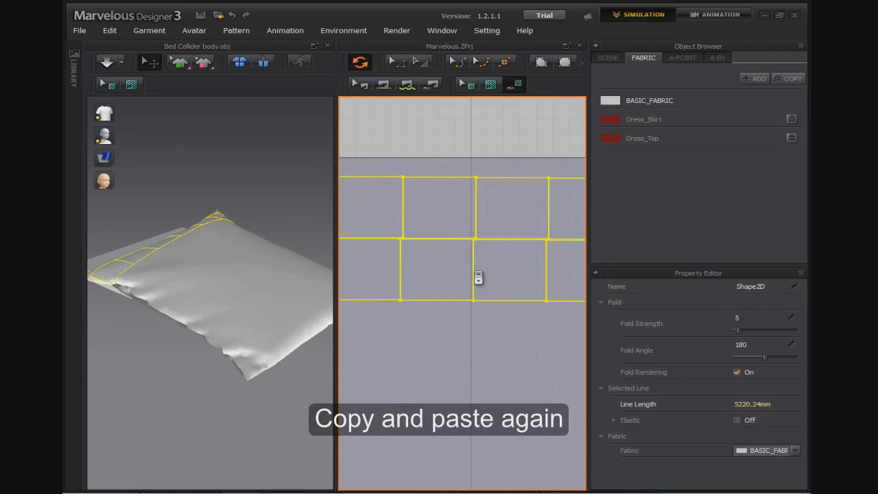
{"action": "left_click", "coordinate": [480, 276]}
{"action": "scroll", "coordinate": [480, 277], "scroll_direction": "down", "scroll_amount": 1}
{"action": "scroll", "coordinate": [480, 277], "scroll_direction": "down", "scroll_amount": 2}
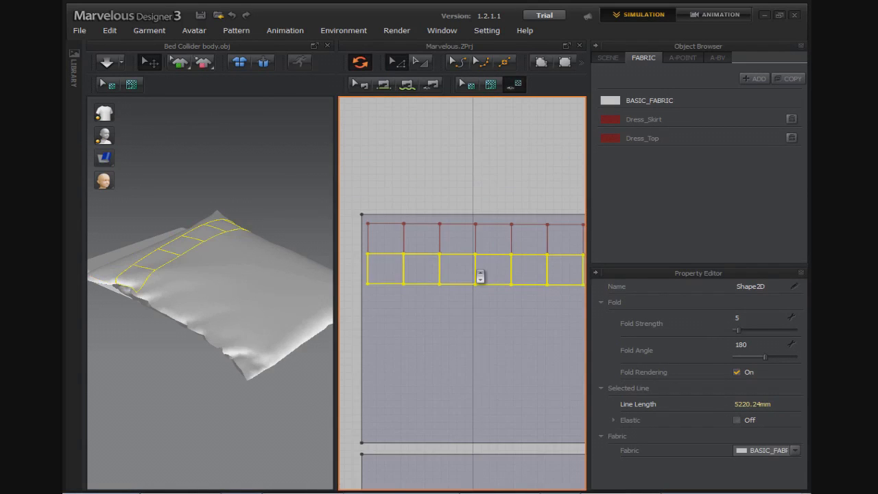
{"action": "key", "text": "ctrl+v"}
{"action": "left_click", "coordinate": [476, 269]}
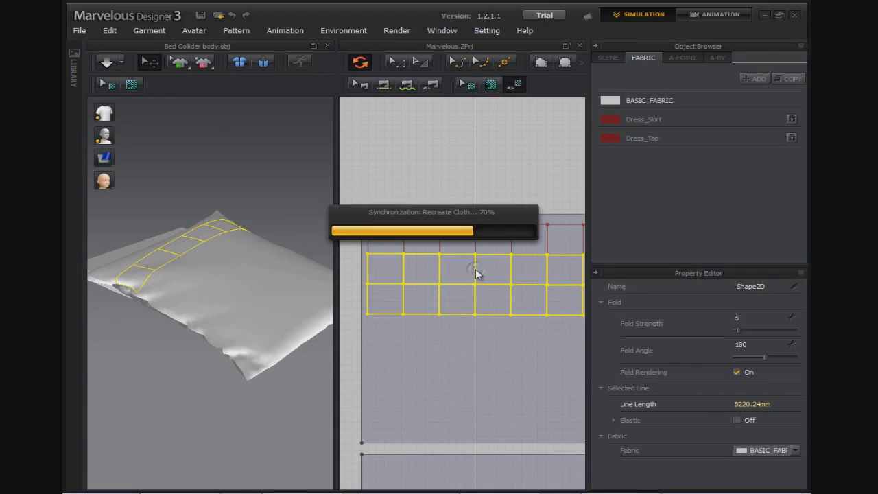
{"action": "key", "text": "ctrl+v"}
{"action": "left_click", "coordinate": [475, 268]}
{"action": "key", "text": "ctrl+v"}
{"action": "left_click", "coordinate": [475, 269]}
{"action": "key", "text": "ctrl+v"}
{"action": "left_click", "coordinate": [476, 270]}
{"action": "key", "text": "ctrl+v"}
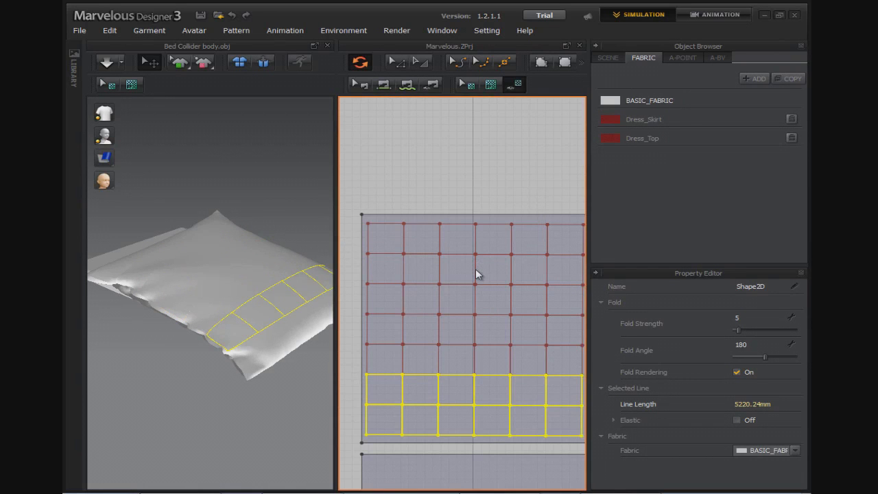
{"action": "left_click", "coordinate": [475, 268]}
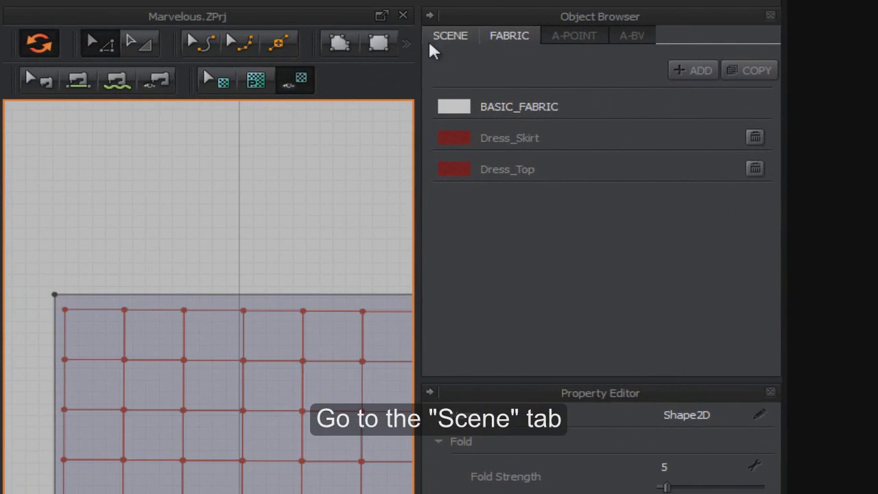
Step: Select every internal Shape2D in the Scene tree and set Fold Strength 100 and Fold Angle 0
{"action": "left_click", "coordinate": [443, 39]}
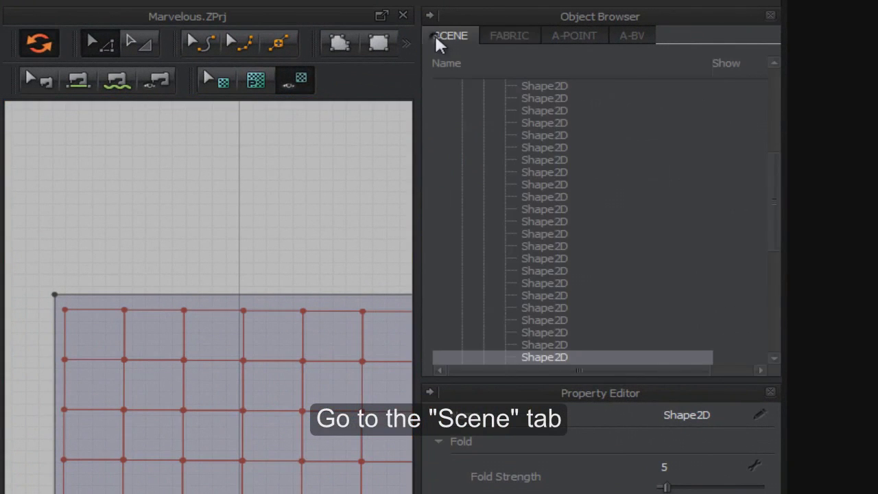
{"action": "scroll", "coordinate": [598, 237], "scroll_direction": "up", "scroll_amount": 3}
{"action": "left_click", "coordinate": [552, 148]}
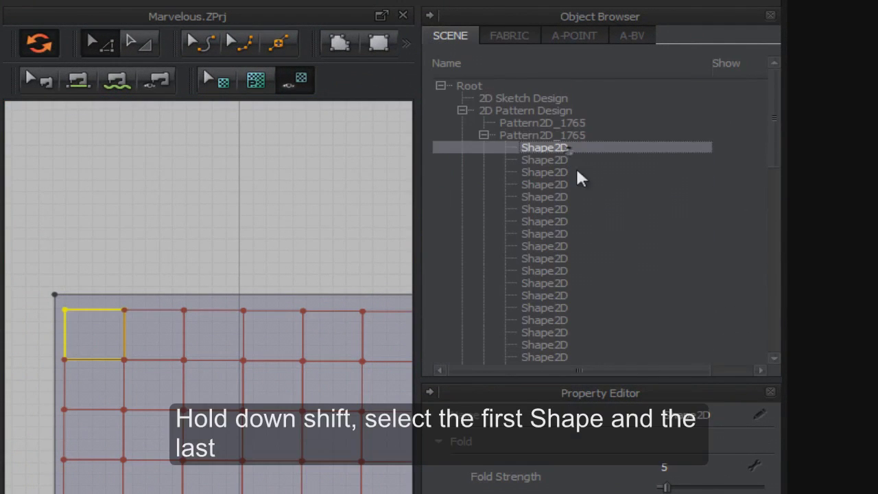
{"action": "scroll", "coordinate": [583, 205], "scroll_direction": "down", "scroll_amount": 5}
{"action": "scroll", "coordinate": [576, 206], "scroll_direction": "down", "scroll_amount": 4}
{"action": "left_click", "coordinate": [548, 177], "text": "shift"}
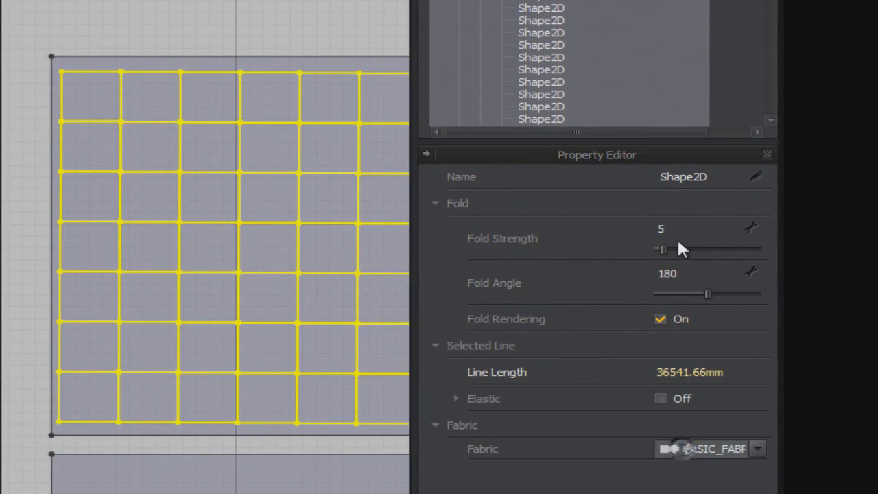
{"action": "left_click_drag", "start_coordinate": [658, 249], "coordinate": [756, 249]}
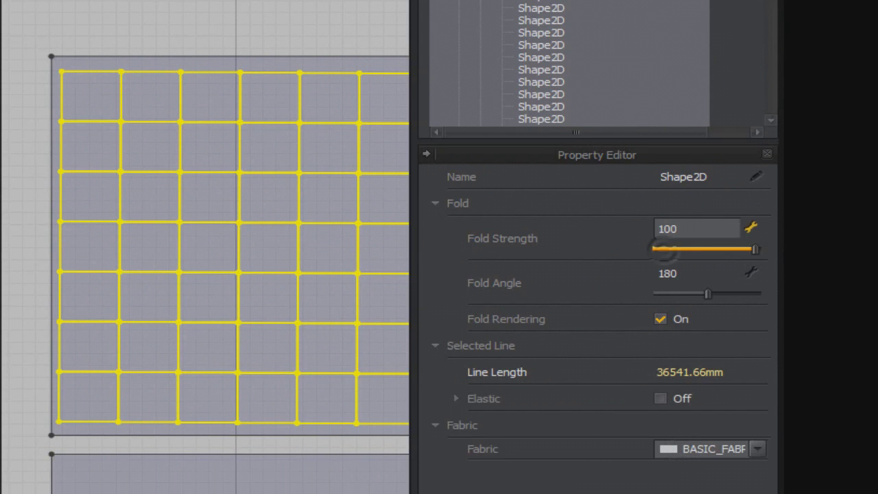
{"action": "left_click_drag", "start_coordinate": [707, 298], "coordinate": [653, 293]}
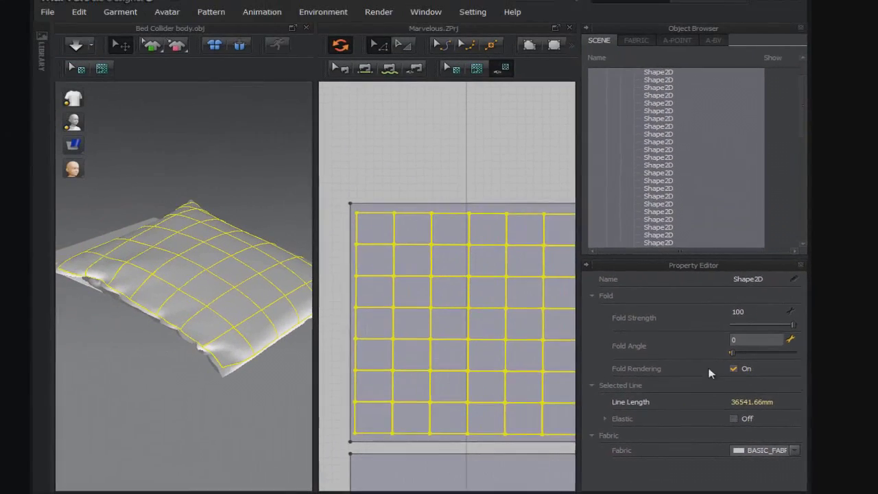
Step: Run a test simulation, then change the folds to Fold Strength 1 and Fold Angle 360
{"action": "left_click", "coordinate": [110, 64]}
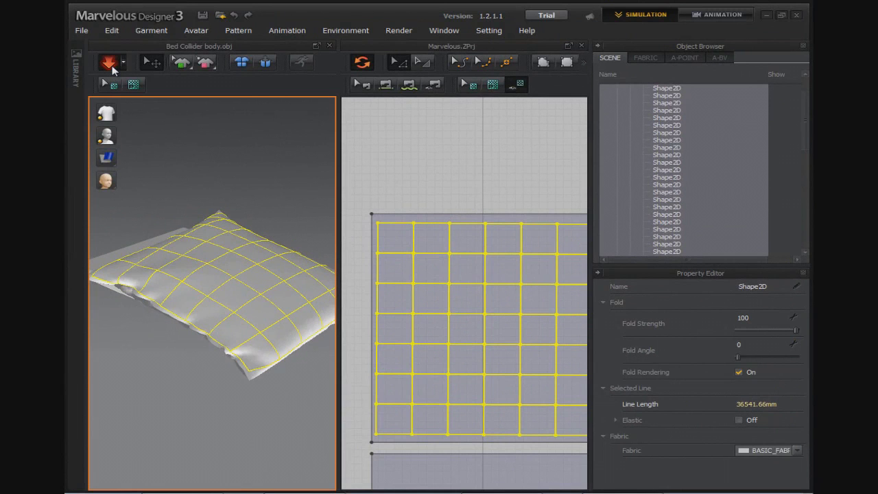
{"action": "left_click", "coordinate": [112, 66]}
{"action": "scroll", "coordinate": [267, 308], "scroll_direction": "up", "scroll_amount": 2}
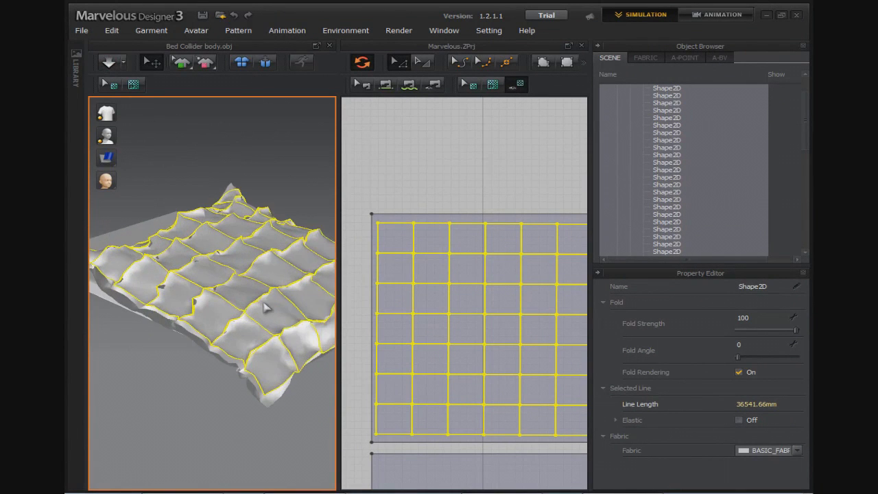
{"action": "scroll", "coordinate": [267, 308], "scroll_direction": "up", "scroll_amount": 3}
{"action": "left_click_drag", "start_coordinate": [794, 330], "coordinate": [740, 333]}
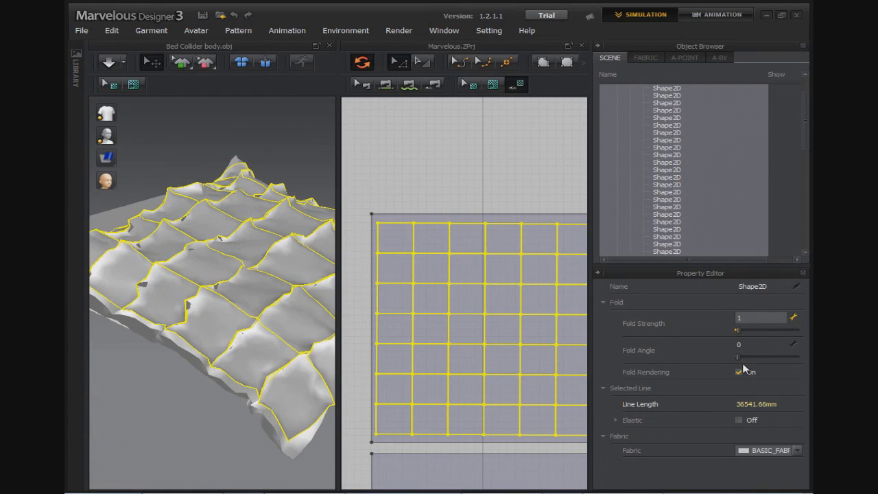
{"action": "left_click_drag", "start_coordinate": [737, 357], "coordinate": [789, 358]}
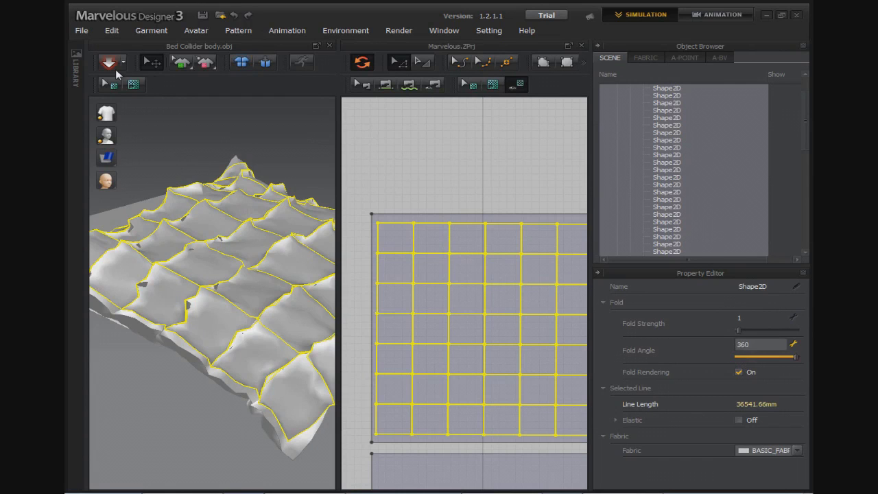
Step: Resimulate the quilt, stop it, and reset the cloth to its flat starting layout
{"action": "left_click", "coordinate": [115, 68]}
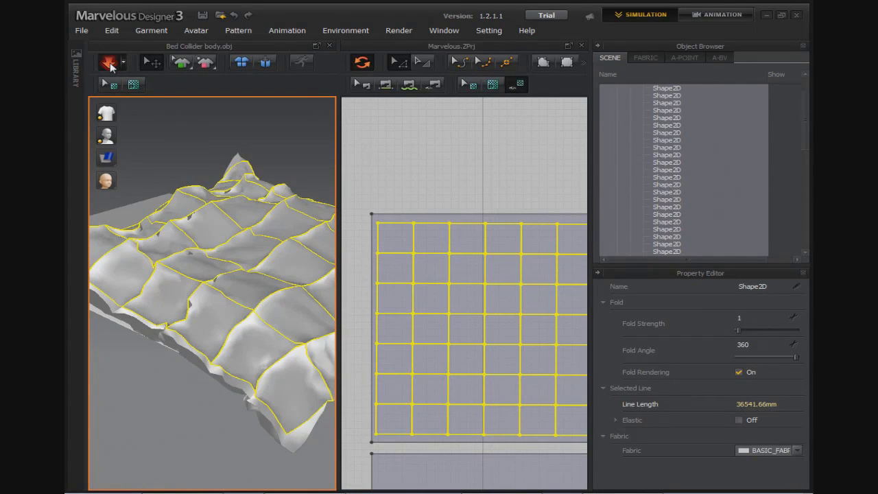
{"action": "left_click", "coordinate": [110, 66]}
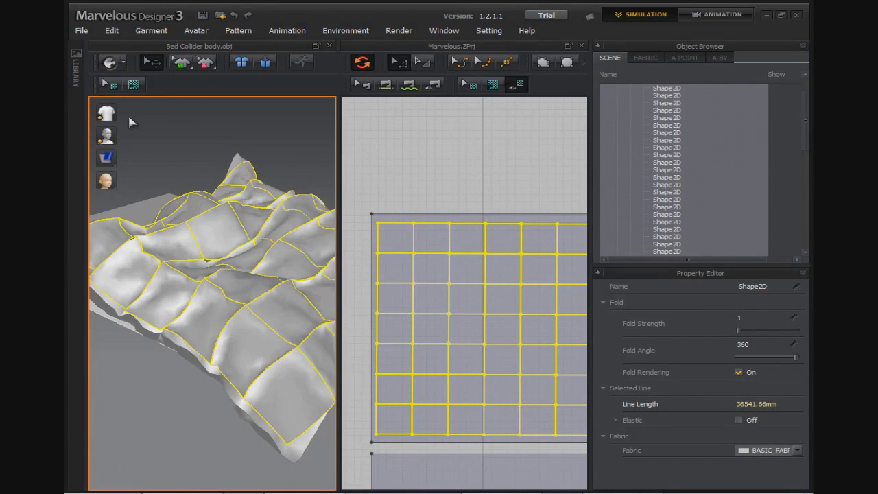
{"action": "mouse_move", "coordinate": [151, 113]}
{"action": "right_mouse_down"}
{"action": "mouse_move", "coordinate": [341, 236]}
{"action": "mouse_move", "coordinate": [304, 255]}
{"action": "mouse_move", "coordinate": [265, 255]}
{"action": "mouse_move", "coordinate": [245, 243]}
{"action": "mouse_move", "coordinate": [243, 251]}
{"action": "right_mouse_up"}
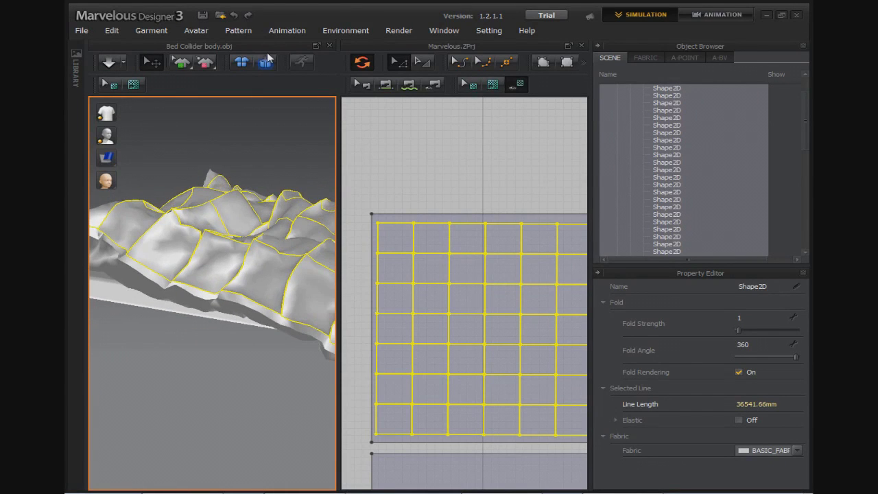
{"action": "left_click", "coordinate": [268, 55]}
{"action": "scroll", "coordinate": [301, 181], "scroll_direction": "down", "scroll_amount": 5}
Step: Select the cover pattern and rotate it from vertical to horizontal
{"action": "scroll", "coordinate": [295, 180], "scroll_direction": "down", "scroll_amount": 5}
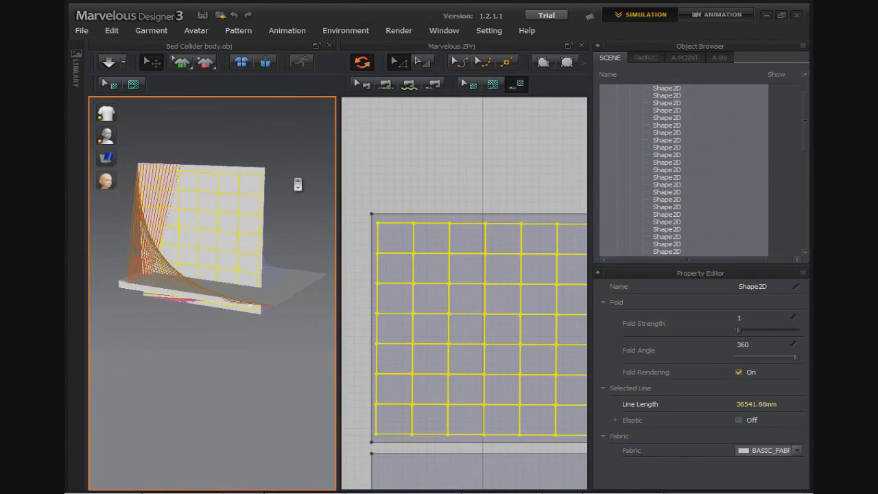
{"action": "left_click", "coordinate": [415, 219]}
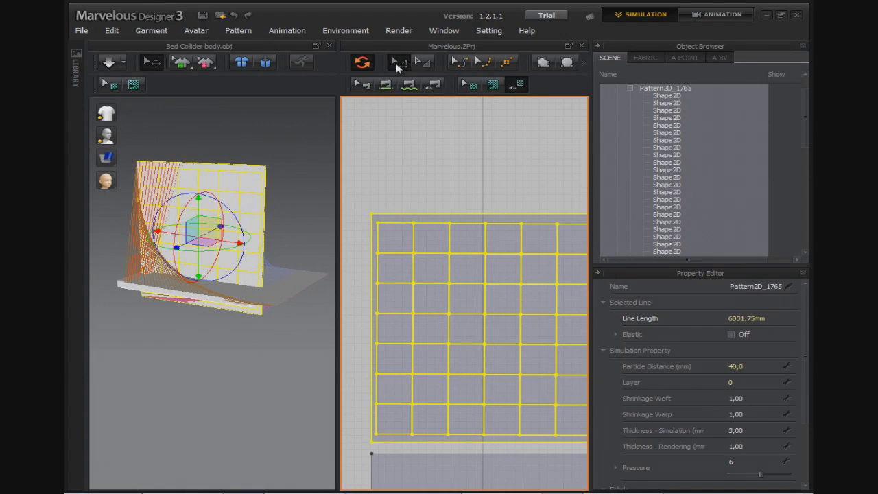
{"action": "mouse_move", "coordinate": [297, 181]}
{"action": "right_mouse_down"}
{"action": "mouse_move", "coordinate": [226, 186]}
{"action": "mouse_move", "coordinate": [288, 186]}
{"action": "right_mouse_up"}
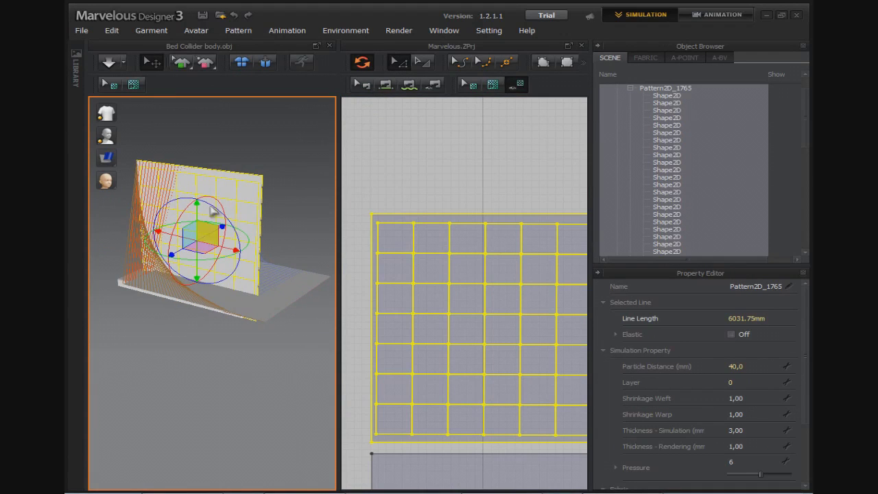
{"action": "mouse_move", "coordinate": [214, 197]}
{"action": "left_mouse_down"}
{"action": "mouse_move", "coordinate": [184, 237]}
{"action": "mouse_move", "coordinate": [192, 234]}
{"action": "left_mouse_up"}
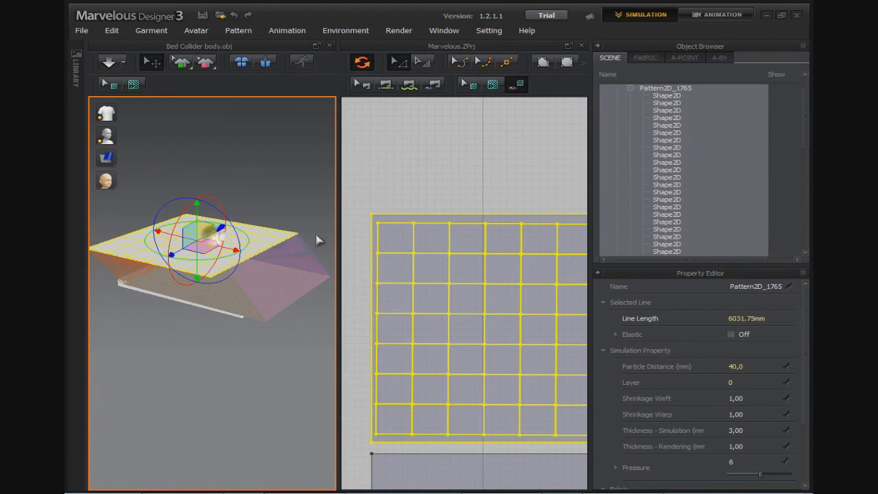
Step: Turn the cloth around its vertical axis with the green gizmo ring
{"action": "left_click", "coordinate": [235, 188]}
{"action": "mouse_move", "coordinate": [236, 188]}
{"action": "right_mouse_down"}
{"action": "mouse_move", "coordinate": [323, 182]}
{"action": "mouse_move", "coordinate": [328, 162]}
{"action": "mouse_move", "coordinate": [278, 170]}
{"action": "right_mouse_up"}
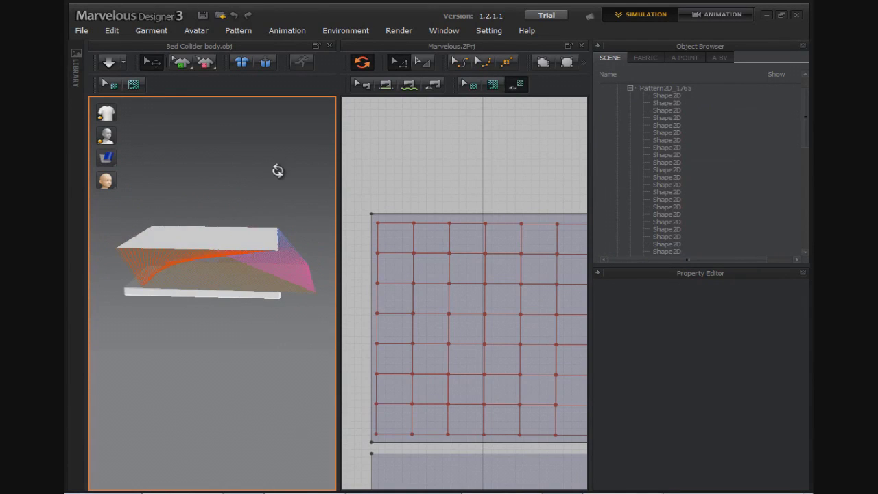
{"action": "left_click", "coordinate": [230, 239]}
{"action": "mouse_move", "coordinate": [260, 251]}
{"action": "left_mouse_down"}
{"action": "mouse_move", "coordinate": [253, 241]}
{"action": "mouse_move", "coordinate": [181, 245]}
{"action": "left_mouse_up"}
{"action": "right_click", "coordinate": [181, 245]}
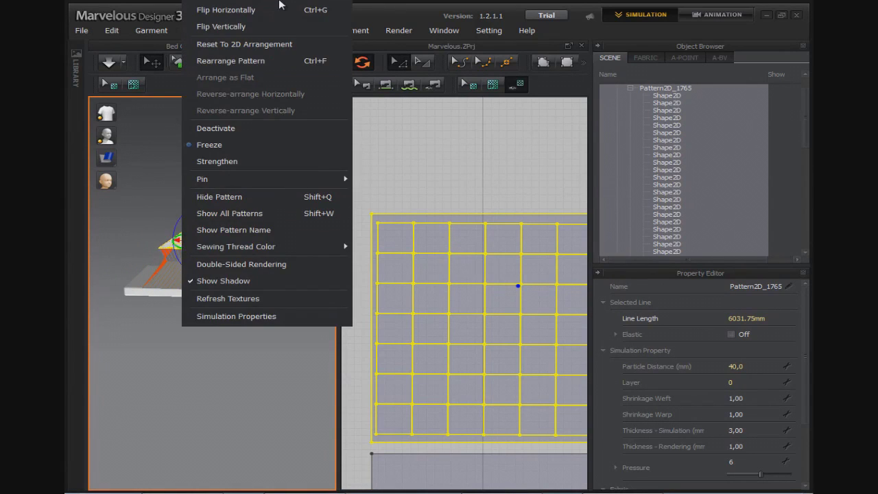
Step: Dismiss the context menu and tilt the cloth with the red ring so it lies level above the bed
{"action": "left_click", "coordinate": [360, 9]}
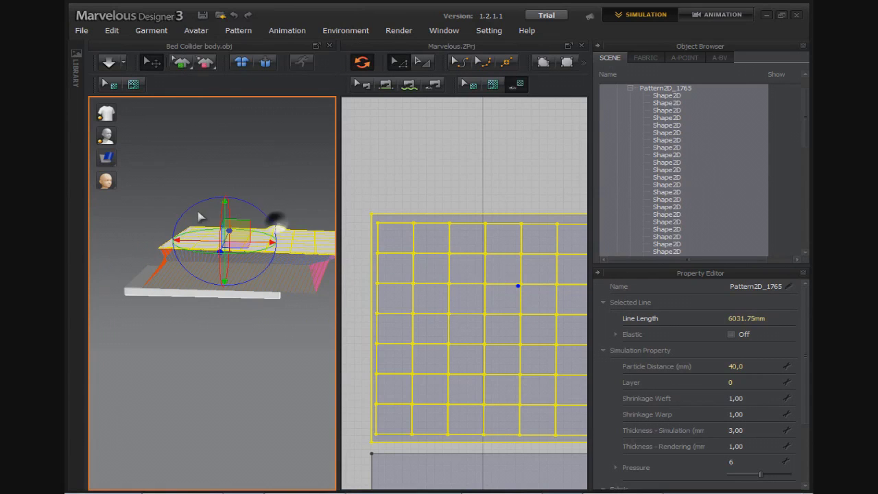
{"action": "left_click", "coordinate": [278, 189]}
{"action": "mouse_move", "coordinate": [272, 171]}
{"action": "right_mouse_down"}
{"action": "mouse_move", "coordinate": [210, 182]}
{"action": "mouse_move", "coordinate": [201, 164]}
{"action": "right_mouse_up"}
{"action": "left_click", "coordinate": [228, 245]}
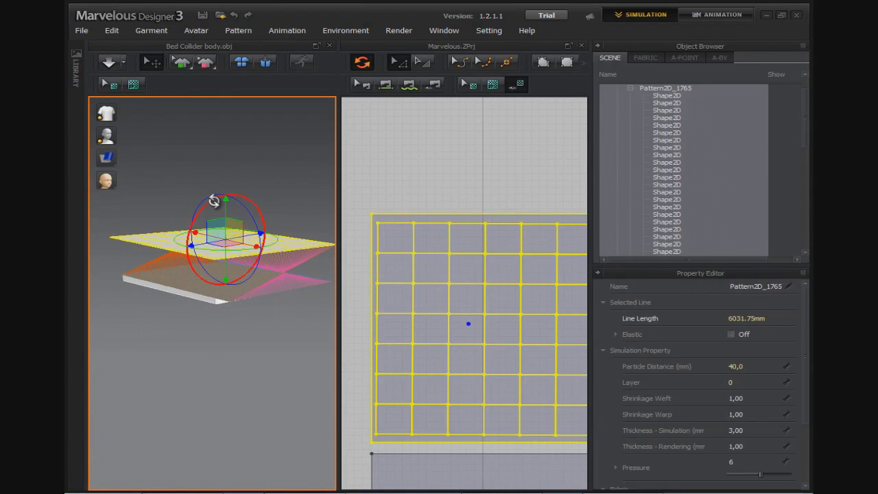
{"action": "left_click_drag", "start_coordinate": [212, 196], "coordinate": [220, 283]}
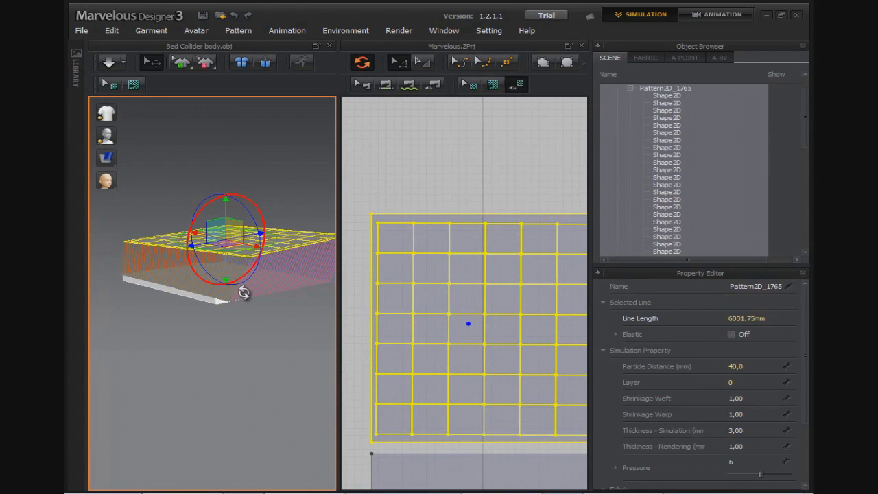
{"action": "mouse_move", "coordinate": [226, 206]}
{"action": "right_mouse_down"}
{"action": "mouse_move", "coordinate": [240, 304]}
{"action": "mouse_move", "coordinate": [286, 268]}
{"action": "mouse_move", "coordinate": [264, 284]}
{"action": "mouse_move", "coordinate": [284, 298]}
{"action": "mouse_move", "coordinate": [301, 259]}
{"action": "mouse_move", "coordinate": [195, 233]}
{"action": "right_mouse_up"}
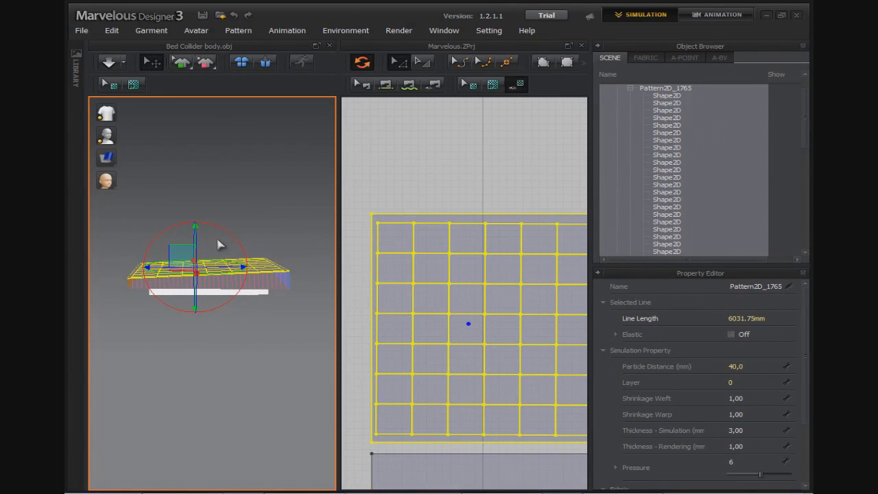
Step: Run the simulation until the quilted cover drapes into a puffy pillow on the bed, then stop it
{"action": "mouse_move", "coordinate": [179, 252]}
{"action": "right_mouse_down"}
{"action": "mouse_move", "coordinate": [206, 289]}
{"action": "mouse_move", "coordinate": [277, 332]}
{"action": "mouse_move", "coordinate": [262, 347]}
{"action": "right_mouse_up"}
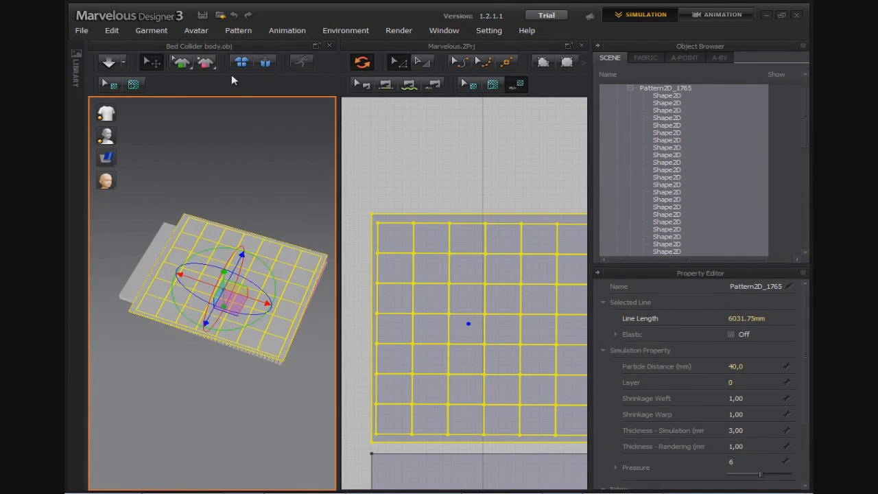
{"action": "left_click", "coordinate": [110, 63]}
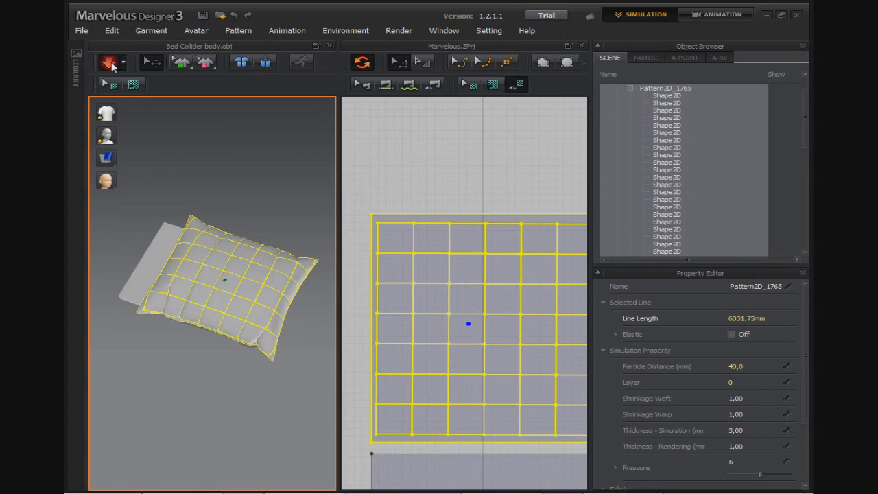
{"action": "left_click", "coordinate": [108, 63]}
{"action": "left_click", "coordinate": [279, 191]}
{"action": "scroll", "coordinate": [287, 336], "scroll_direction": "up", "scroll_amount": 3}
{"action": "mouse_move", "coordinate": [288, 329]}
{"action": "right_mouse_down"}
{"action": "mouse_move", "coordinate": [201, 253]}
{"action": "mouse_move", "coordinate": [268, 243]}
{"action": "right_mouse_up"}
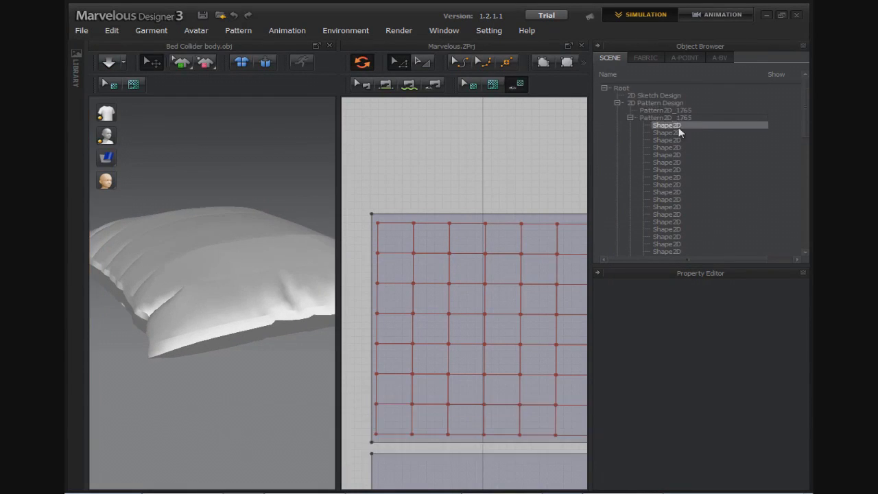
Step: Select all quilt square shapes, raise their Fold Strength to 19, and start simulating
{"action": "left_click", "coordinate": [690, 192]}
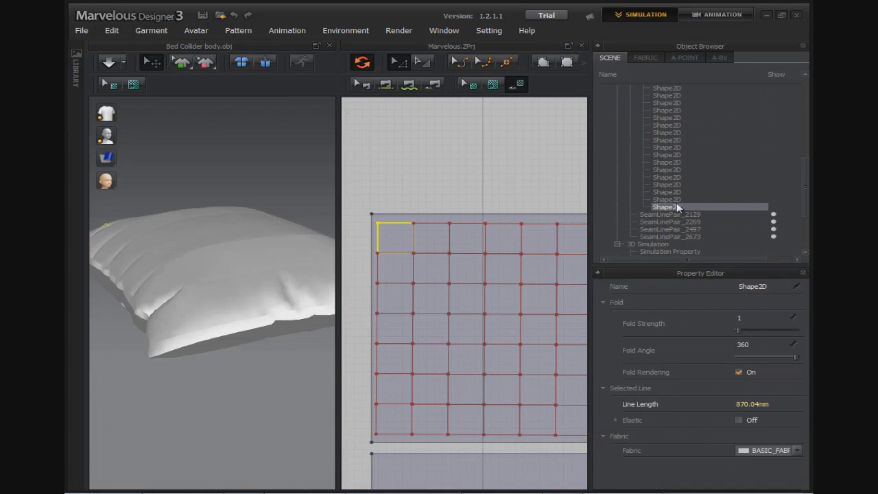
{"action": "key", "text": "ctrl+a"}
{"action": "left_click_drag", "start_coordinate": [737, 330], "coordinate": [740, 334]}
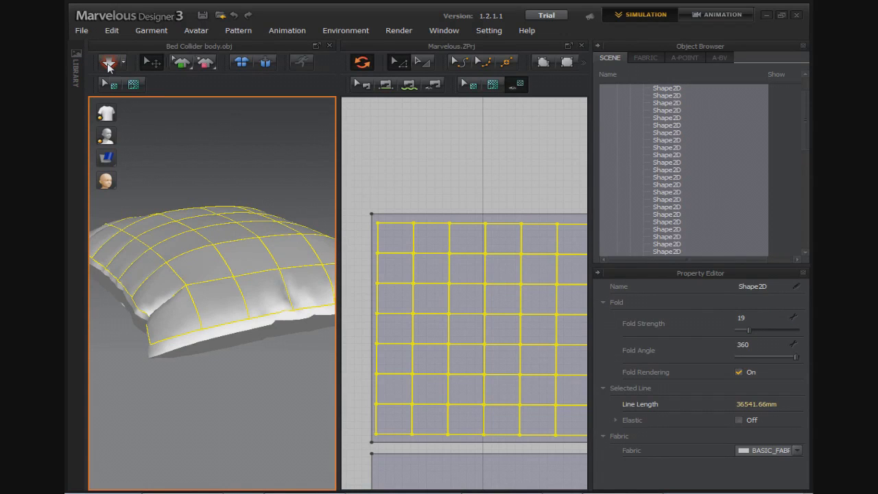
{"action": "left_click", "coordinate": [108, 64]}
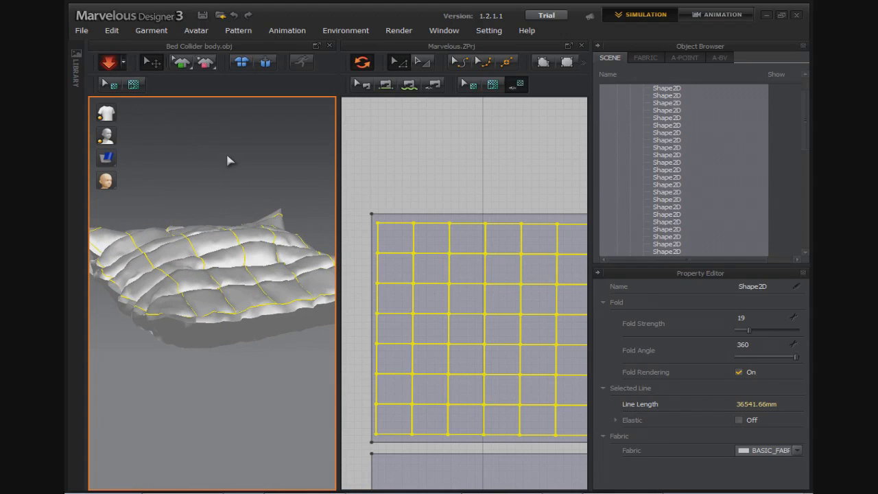
Step: Re-simulate and tug the cloth by hand until it crumples, then freeze it
{"action": "left_click", "coordinate": [220, 201]}
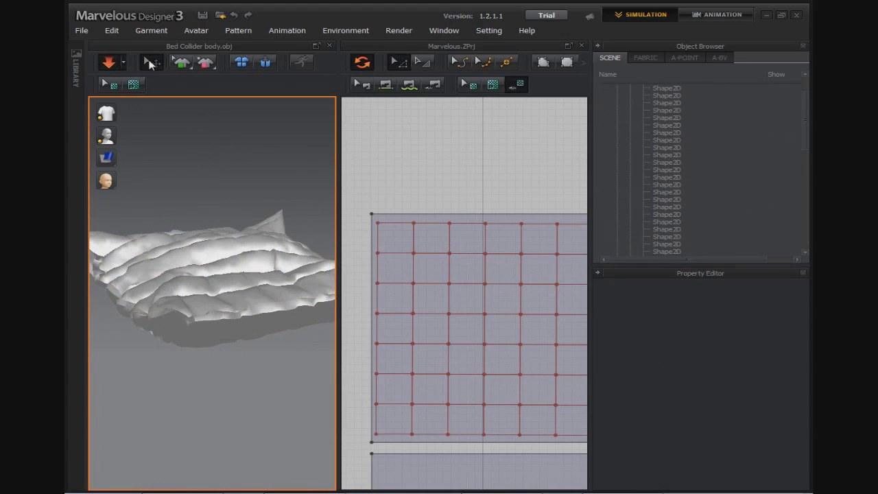
{"action": "left_click", "coordinate": [108, 63]}
{"action": "mouse_move", "coordinate": [237, 255]}
{"action": "right_mouse_down"}
{"action": "mouse_move", "coordinate": [268, 275]}
{"action": "mouse_move", "coordinate": [327, 270]}
{"action": "right_mouse_up"}
{"action": "left_click", "coordinate": [109, 63]}
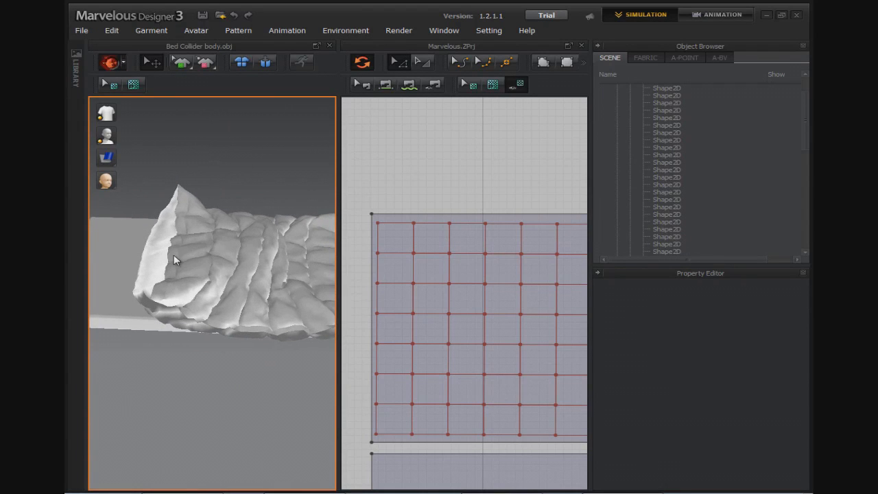
{"action": "left_click_drag", "start_coordinate": [166, 236], "coordinate": [133, 218]}
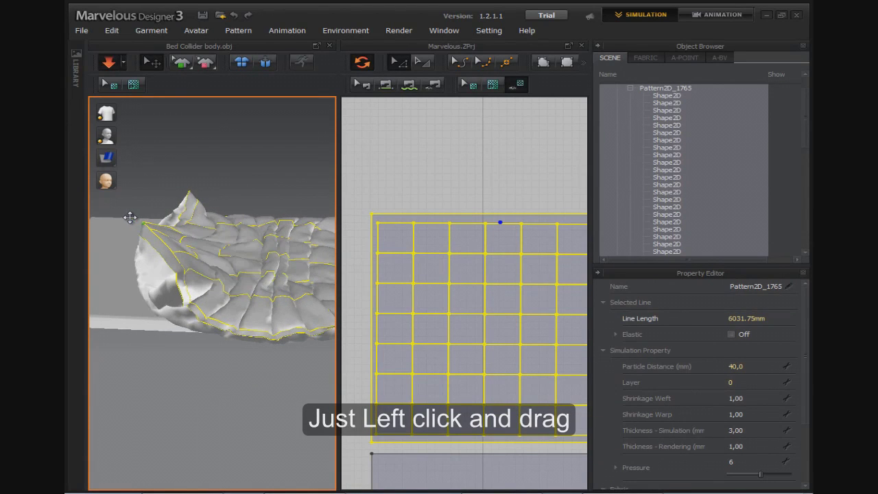
{"action": "left_click_drag", "start_coordinate": [132, 218], "coordinate": [147, 220]}
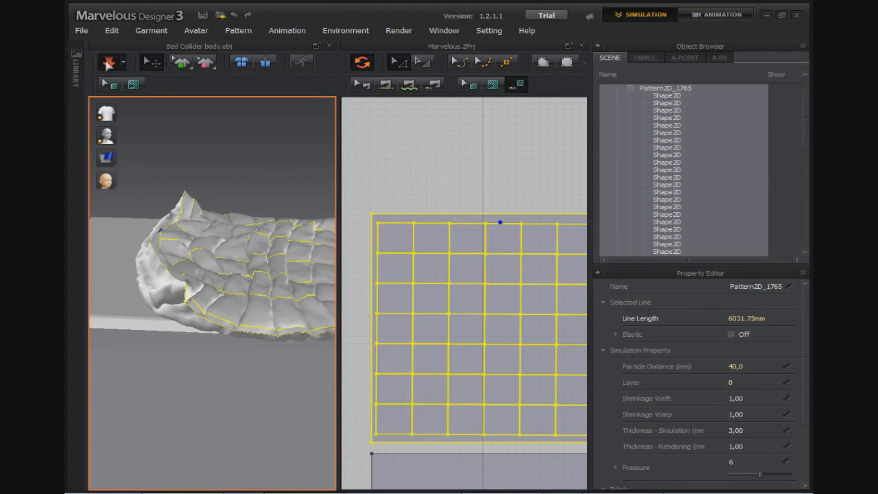
{"action": "left_click", "coordinate": [113, 62]}
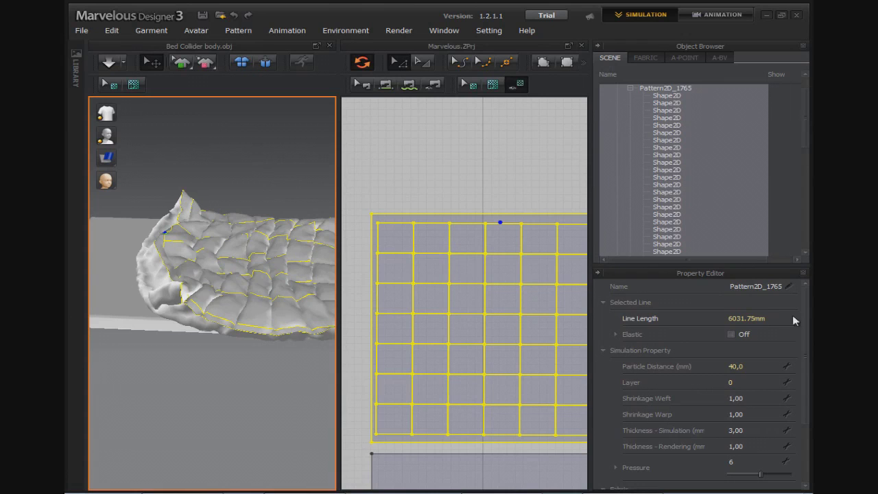
Step: Reselect all the quilt square shapes in the Object Browser
{"action": "left_click", "coordinate": [671, 97]}
{"action": "left_click", "coordinate": [688, 221], "text": "shift"}
{"action": "left_click", "coordinate": [688, 218], "text": "shift"}
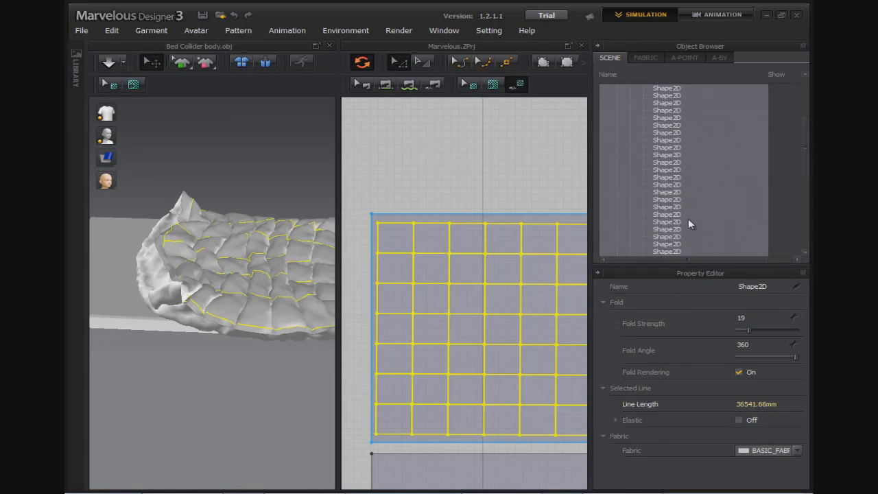
Step: Drop the squares' Fold Strength from 19 to 3, then reset and re-drape the cloth
{"action": "scroll", "coordinate": [688, 218], "scroll_direction": "down", "scroll_amount": 2}
{"action": "left_click_drag", "start_coordinate": [744, 329], "coordinate": [739, 332]}
{"action": "left_click", "coordinate": [107, 62]}
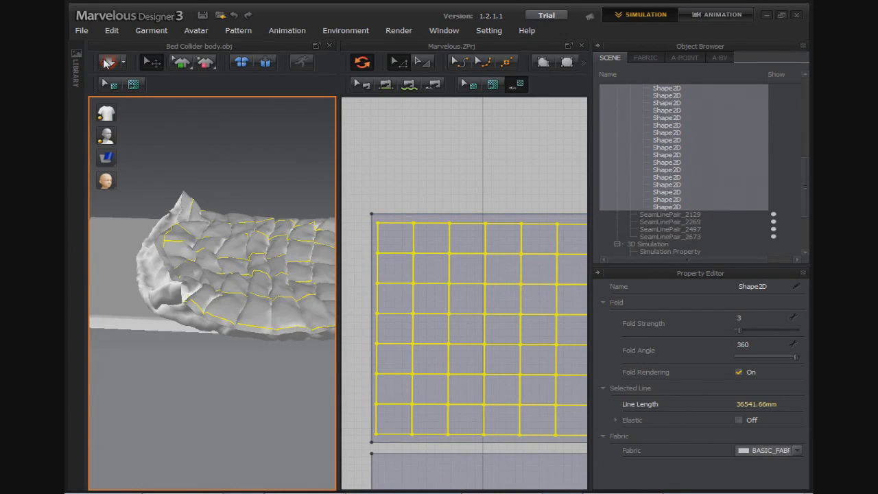
{"action": "left_click", "coordinate": [106, 63]}
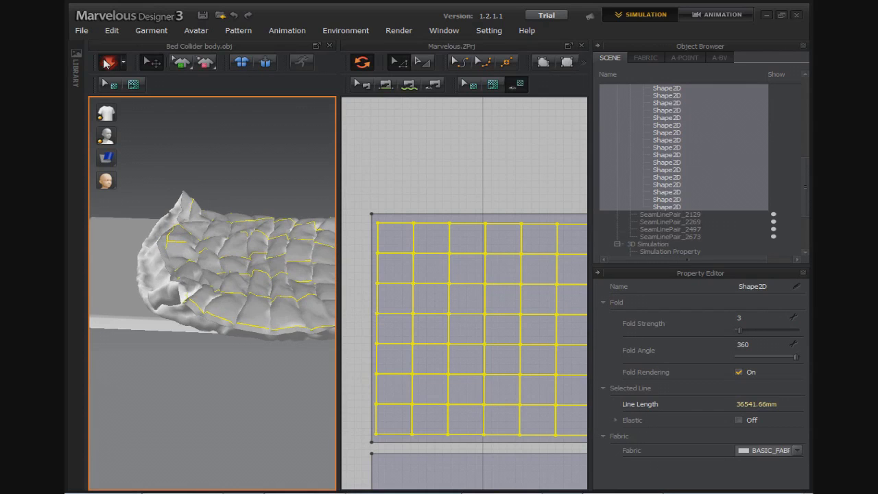
{"action": "left_click", "coordinate": [106, 63]}
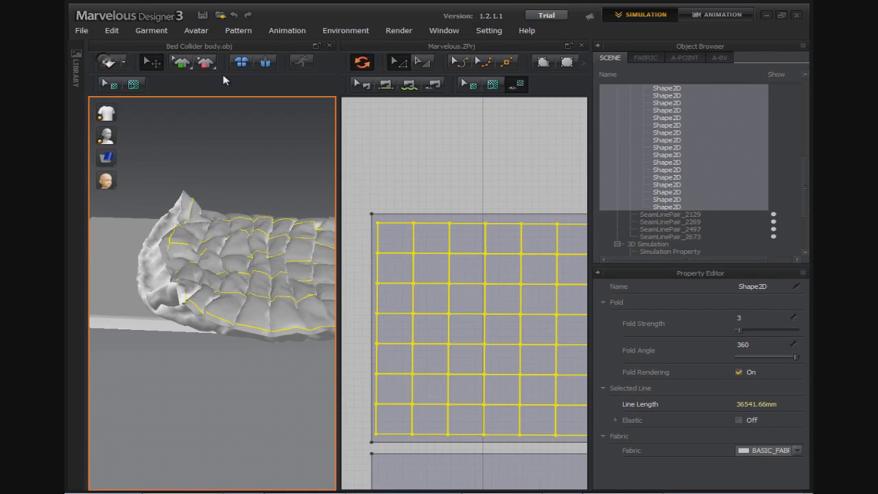
{"action": "left_click", "coordinate": [265, 61]}
{"action": "left_click", "coordinate": [107, 64]}
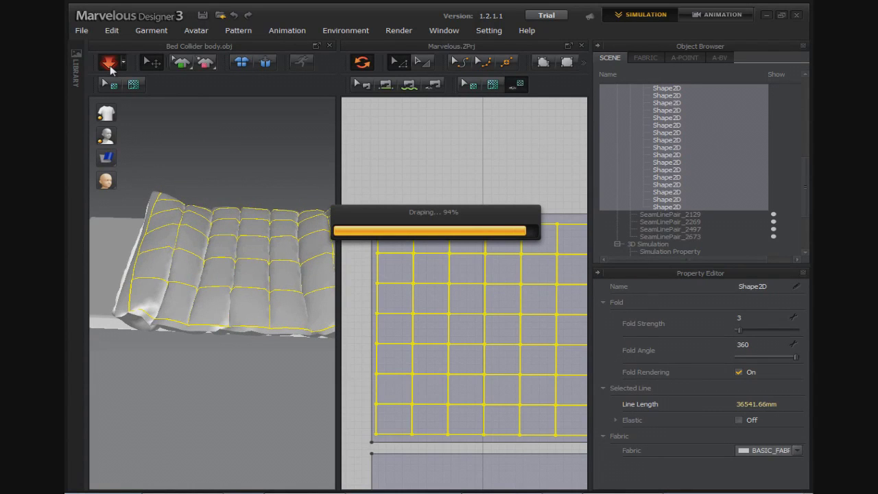
{"action": "left_click", "coordinate": [760, 153]}
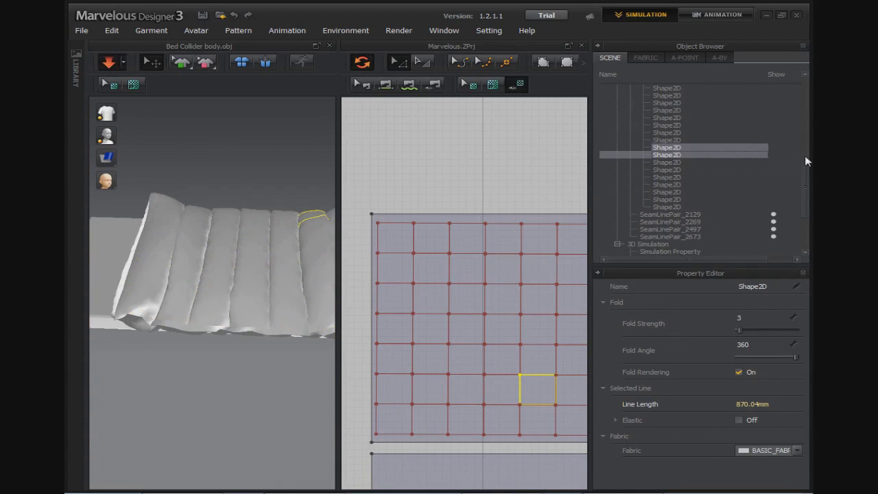
Step: Set Pattern2D_1765's Pressure from 6 to 3 and stop the simulation
{"action": "left_click_drag", "start_coordinate": [806, 146], "coordinate": [806, 80]}
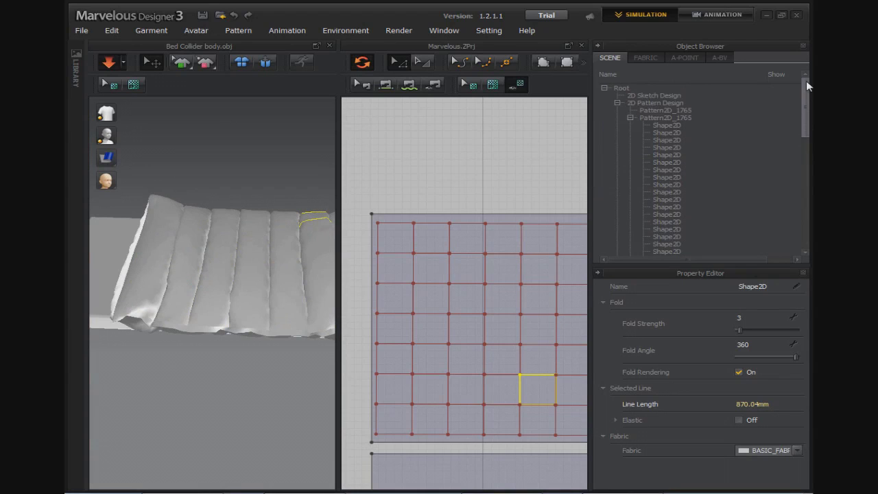
{"action": "left_click", "coordinate": [680, 119]}
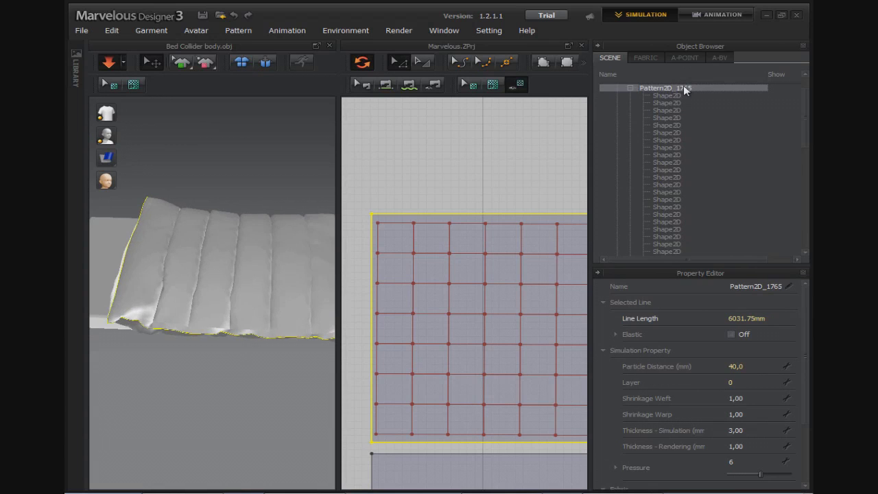
{"action": "left_click_drag", "start_coordinate": [761, 478], "coordinate": [761, 478]}
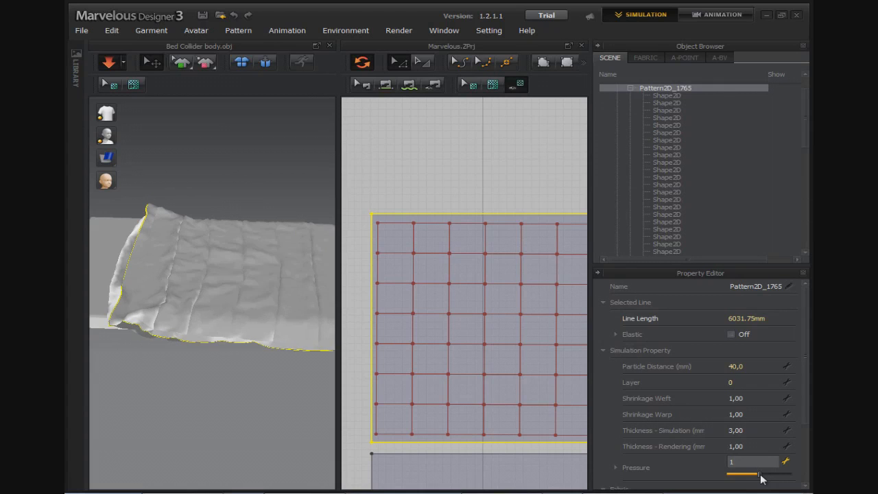
{"action": "left_click", "coordinate": [761, 478]}
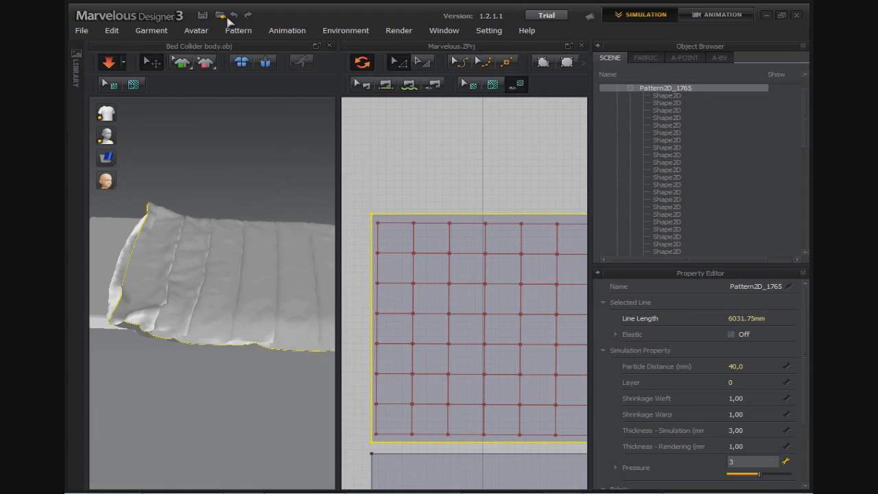
{"action": "left_click", "coordinate": [110, 63]}
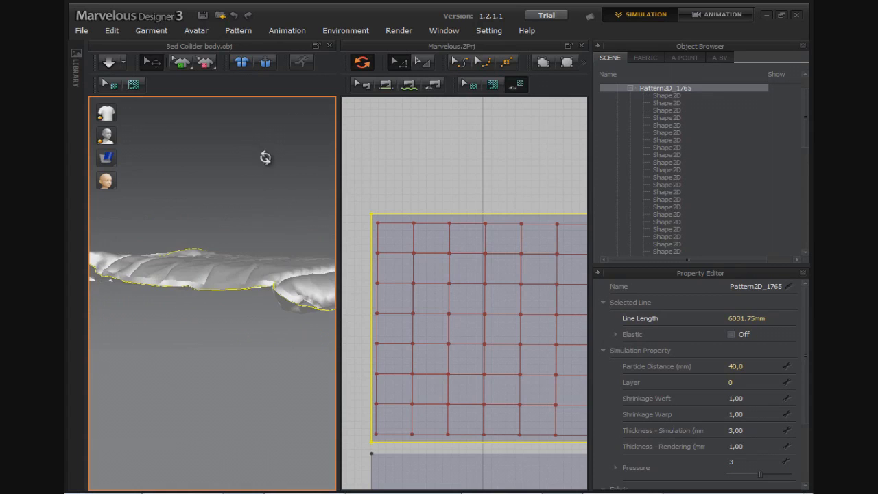
Step: Adjust the lower cover pattern's Pressure and simulate the cover onto the bed
{"action": "left_click", "coordinate": [498, 477]}
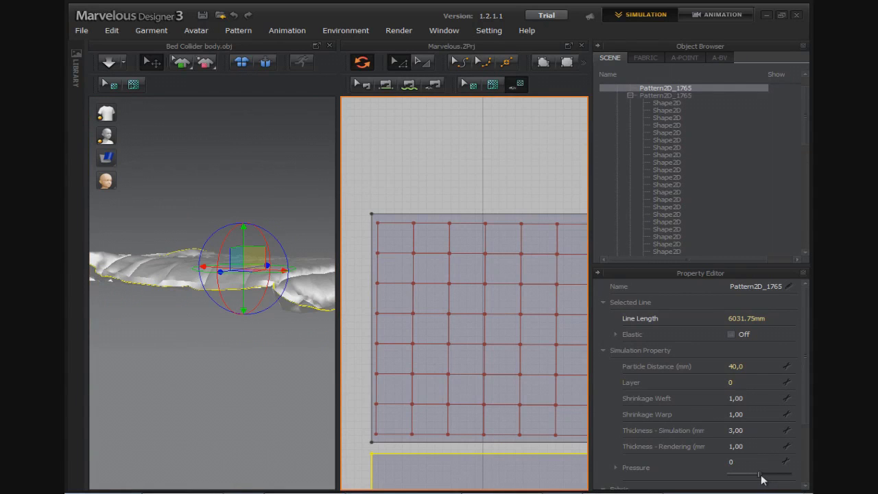
{"action": "left_click_drag", "start_coordinate": [760, 475], "coordinate": [756, 475]}
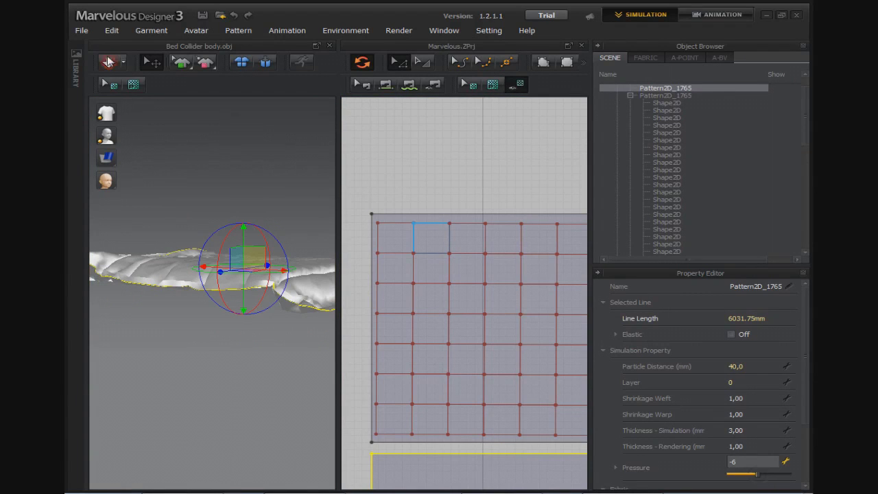
{"action": "left_click", "coordinate": [108, 62]}
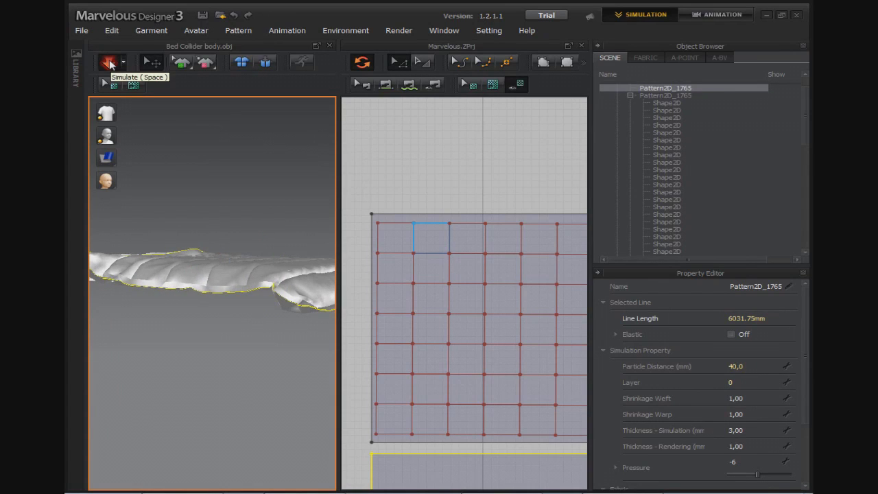
{"action": "left_click", "coordinate": [247, 189]}
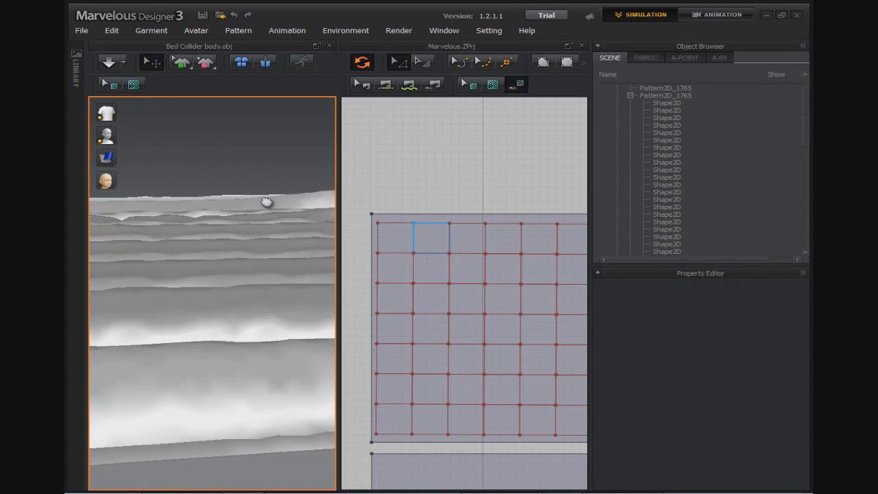
Step: Orbit around the draped cover and reselect the whole cover pattern
{"action": "left_click", "coordinate": [187, 259]}
{"action": "left_click_drag", "start_coordinate": [186, 260], "coordinate": [220, 255]}
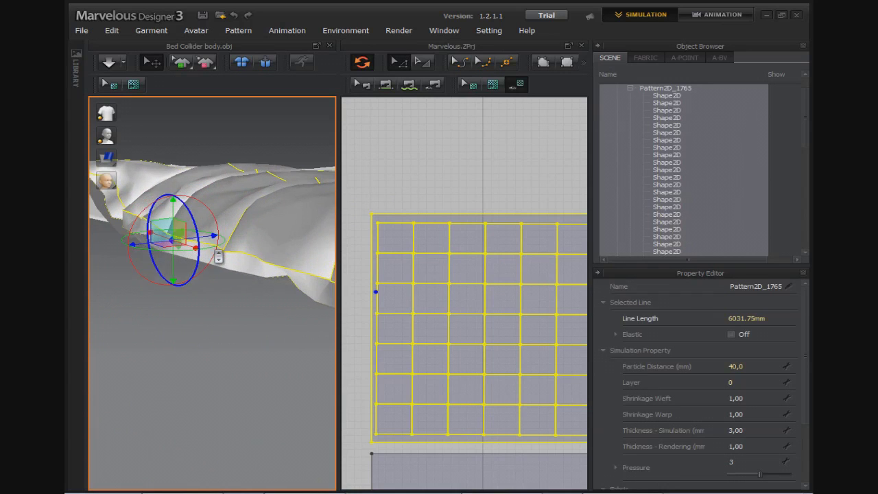
{"action": "left_click", "coordinate": [378, 238]}
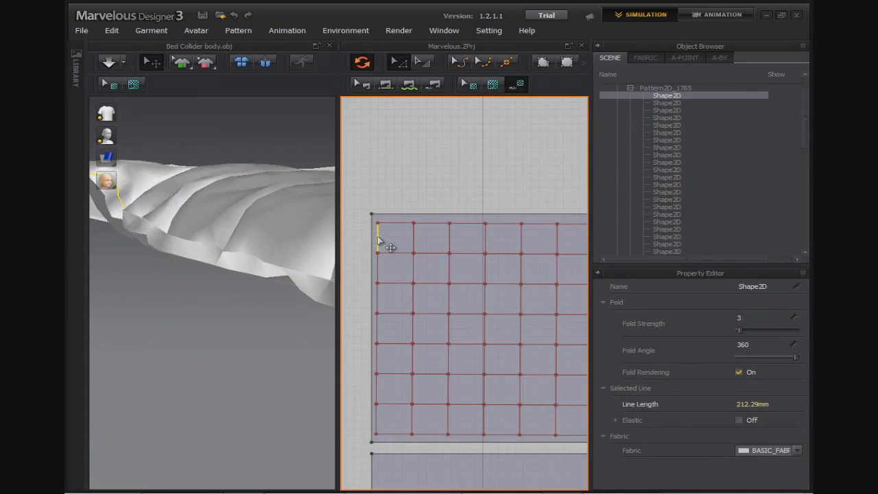
{"action": "right_click_drag", "start_coordinate": [183, 202], "coordinate": [237, 227]}
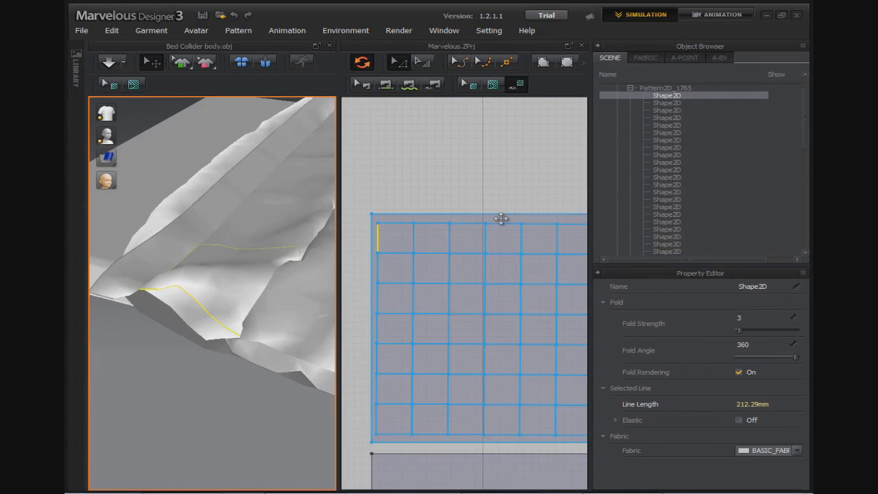
{"action": "left_click", "coordinate": [500, 219]}
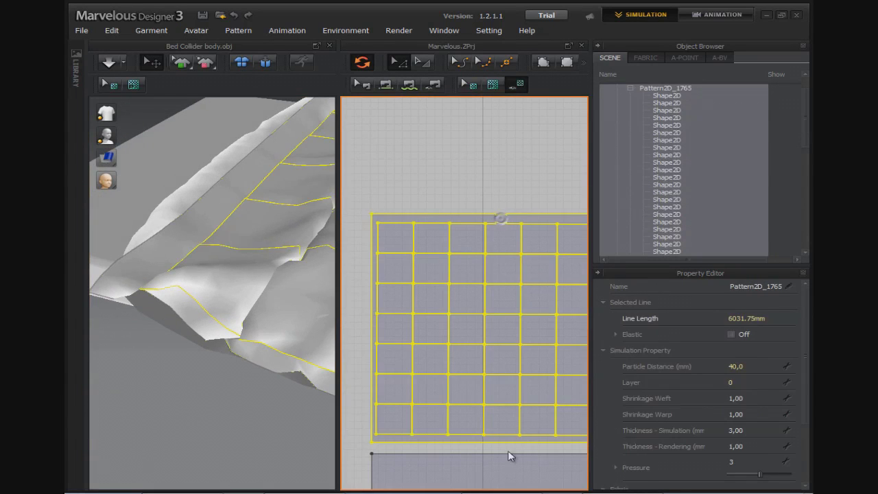
Step: Set the cover pattern's Particle Distance to 15 mm
{"action": "double_click", "coordinate": [739, 369]}
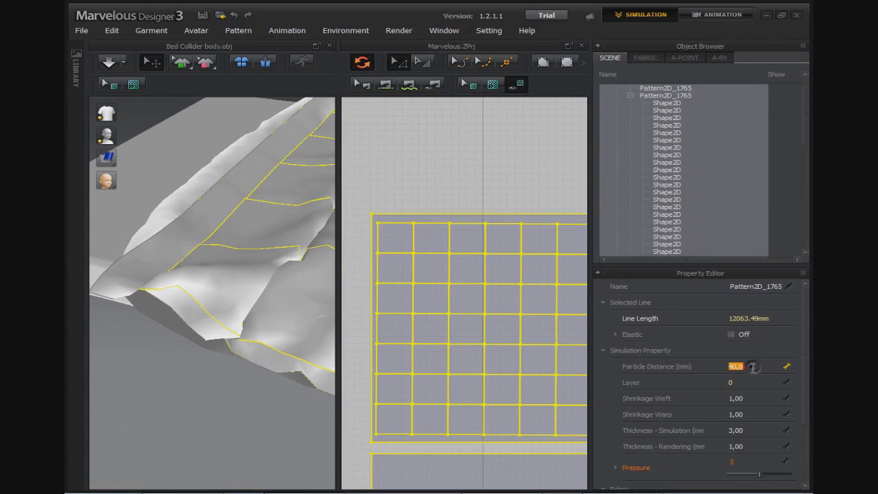
{"action": "type", "text": "3"}
{"action": "key", "text": "Return"}
{"action": "double_click", "coordinate": [742, 369]}
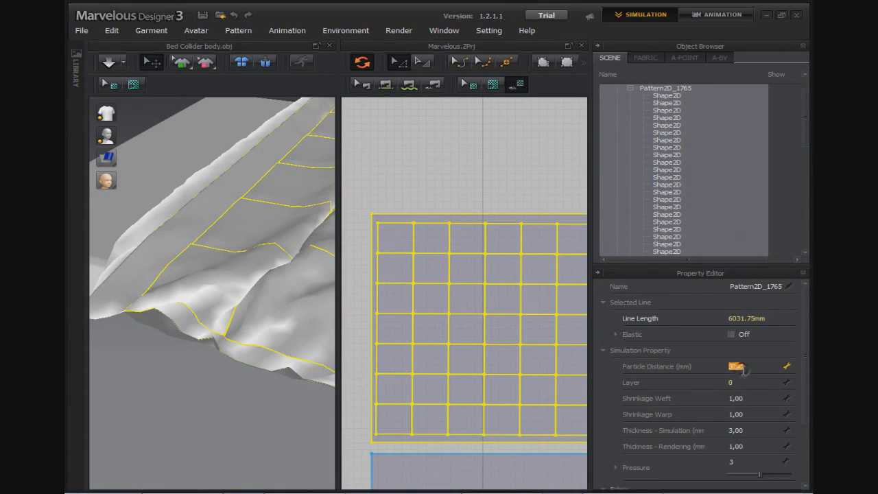
{"action": "type", "text": "15"}
{"action": "key", "text": "Return"}
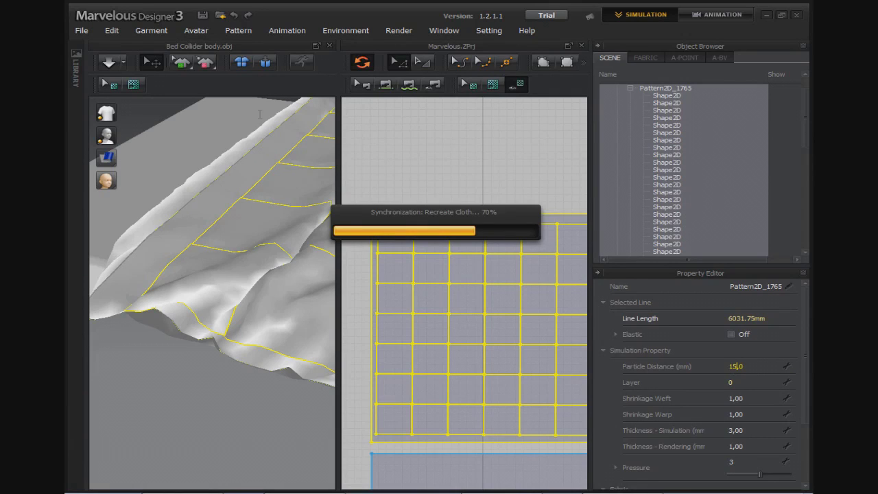
Step: Re-simulate until the quilt squares puff up, then orbit to inspect the cover
{"action": "left_click", "coordinate": [108, 63]}
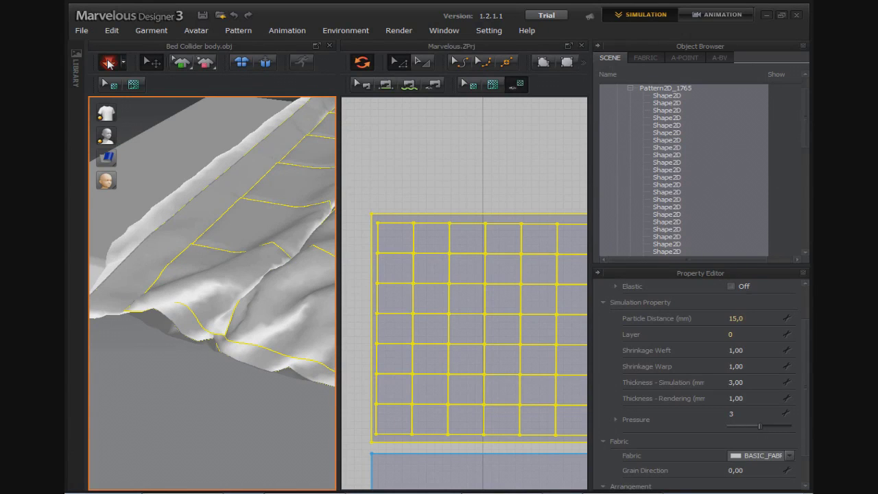
{"action": "left_click", "coordinate": [108, 64]}
{"action": "left_click", "coordinate": [245, 197]}
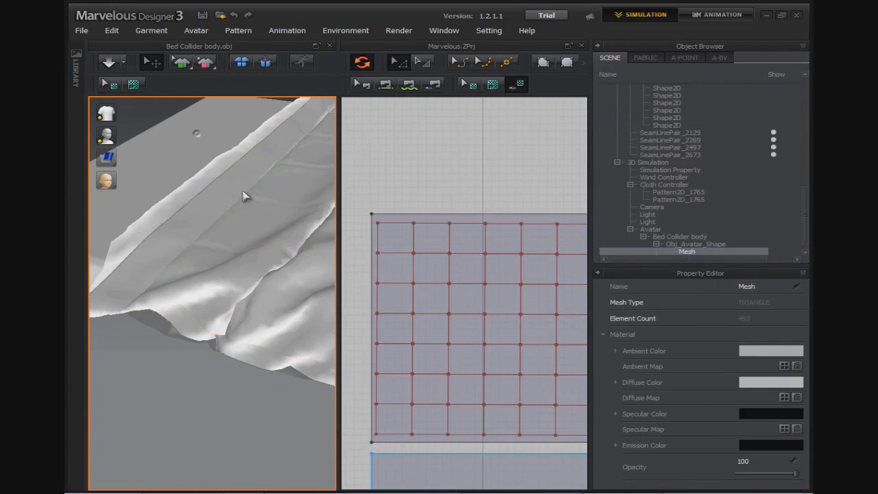
{"action": "scroll", "coordinate": [245, 197], "scroll_direction": "down", "scroll_amount": 5}
{"action": "right_click_drag", "start_coordinate": [245, 197], "coordinate": [249, 249]}
{"action": "left_click", "coordinate": [298, 276]}
{"action": "mouse_move", "coordinate": [298, 277]}
{"action": "right_mouse_down"}
{"action": "mouse_move", "coordinate": [290, 286]}
{"action": "mouse_move", "coordinate": [268, 284]}
{"action": "mouse_move", "coordinate": [204, 242]}
{"action": "mouse_move", "coordinate": [157, 237]}
{"action": "mouse_move", "coordinate": [245, 300]}
{"action": "mouse_move", "coordinate": [225, 288]}
{"action": "right_mouse_up"}
{"action": "scroll", "coordinate": [293, 279], "scroll_direction": "up", "scroll_amount": 3}
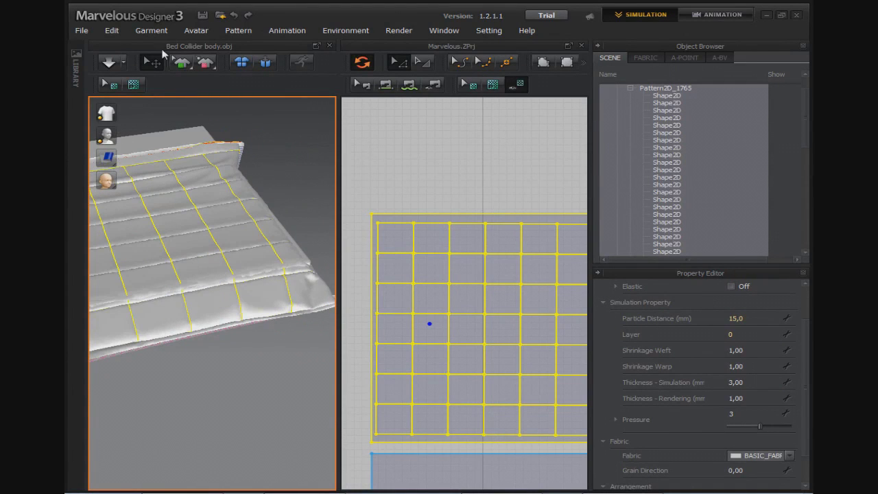
Step: Show the simulation mesh, reset the cover flat, and select both patterns
{"action": "left_click", "coordinate": [206, 62]}
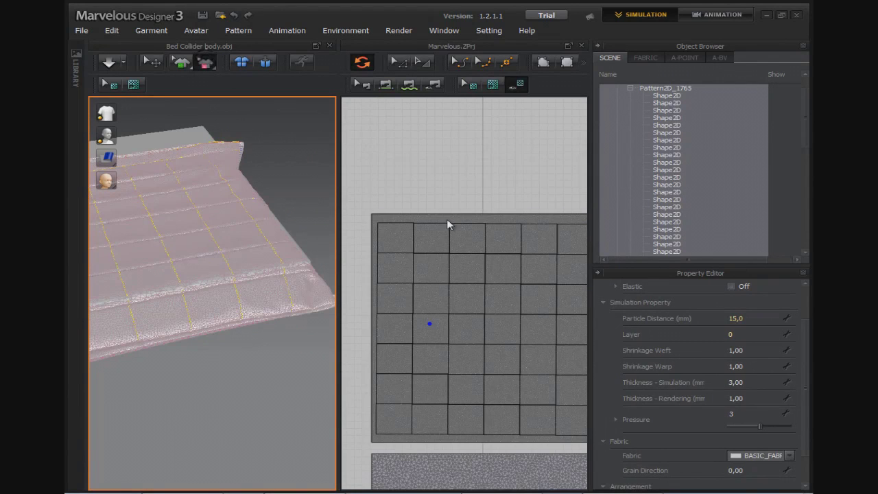
{"action": "left_click", "coordinate": [267, 64]}
{"action": "left_click", "coordinate": [452, 148]}
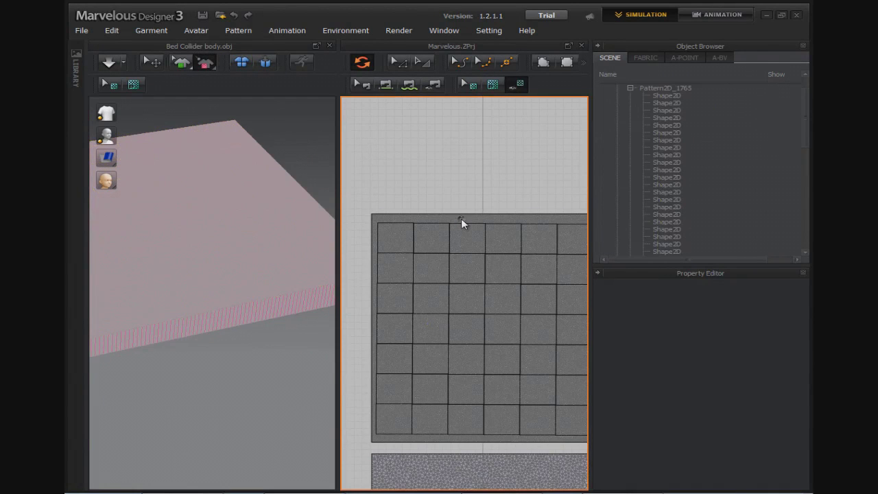
{"action": "left_click", "coordinate": [405, 64]}
{"action": "left_click", "coordinate": [462, 220]}
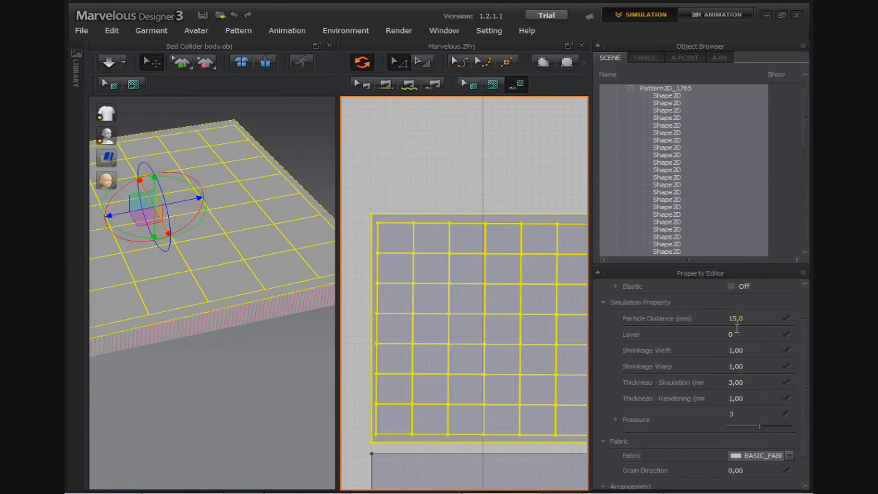
{"action": "left_click", "coordinate": [504, 475], "text": "shift"}
Step: Give both patterns a 40 mm Particle Distance and simulate the drape
{"action": "left_click", "coordinate": [735, 318]}
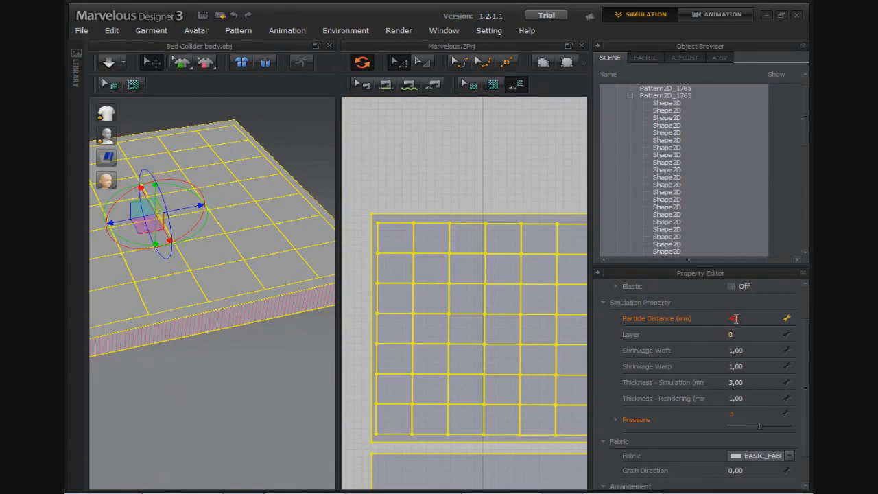
{"action": "key", "text": "Return"}
{"action": "left_click", "coordinate": [106, 63]}
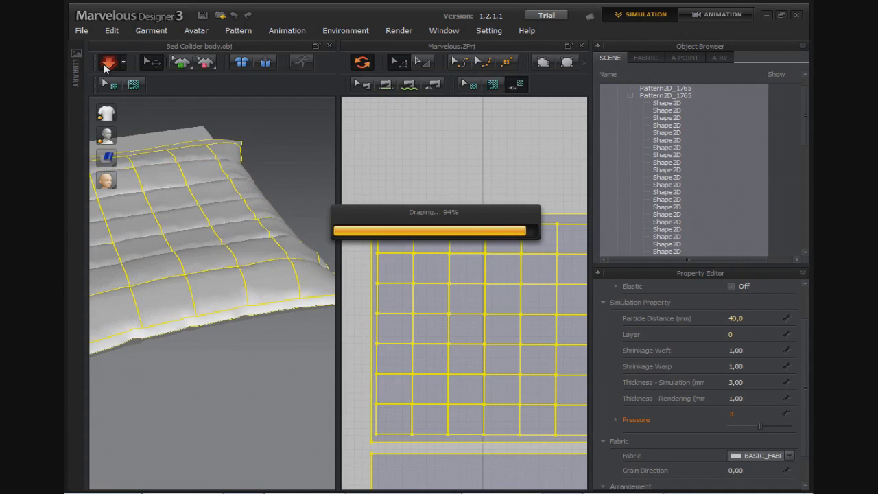
{"action": "left_click", "coordinate": [105, 67]}
{"action": "mouse_move", "coordinate": [226, 222]}
{"action": "right_mouse_down"}
{"action": "mouse_move", "coordinate": [323, 172]}
{"action": "mouse_move", "coordinate": [216, 201]}
{"action": "right_mouse_up"}
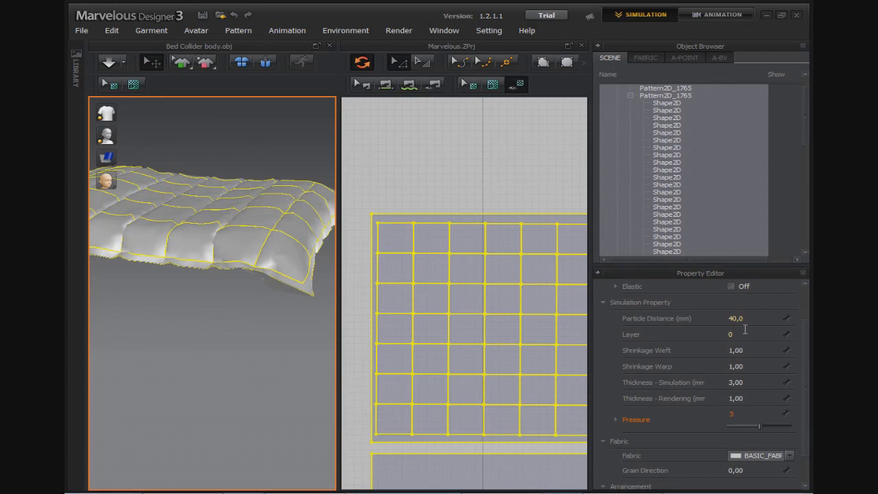
Step: Change the Particle Distance to 20 mm, re-simulate, and view the quilt from above
{"action": "left_click", "coordinate": [734, 327]}
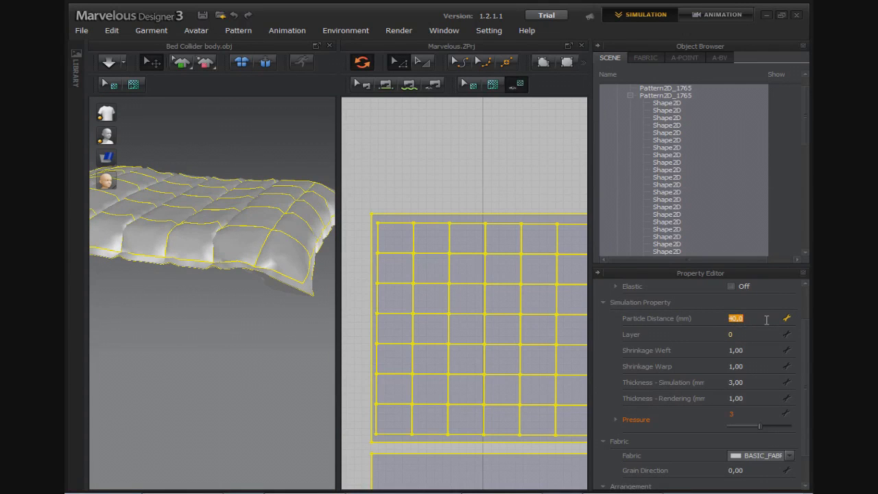
{"action": "type", "text": "20"}
{"action": "key", "text": "Return"}
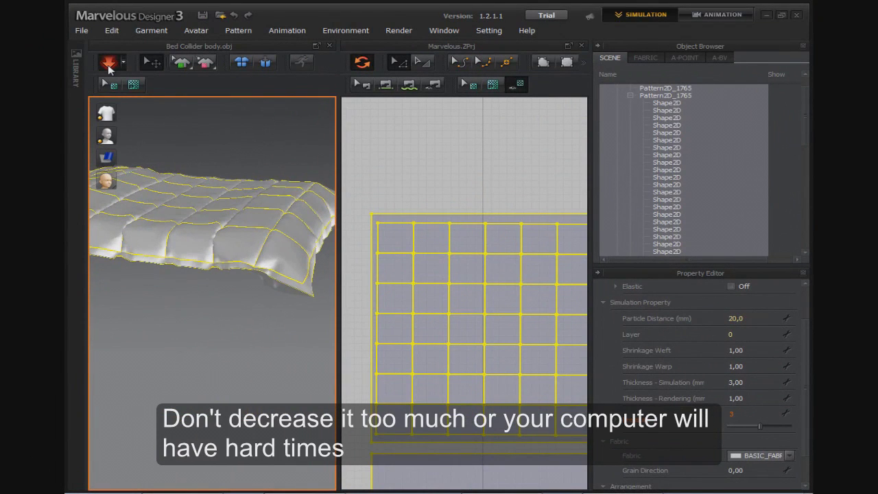
{"action": "left_click", "coordinate": [109, 63]}
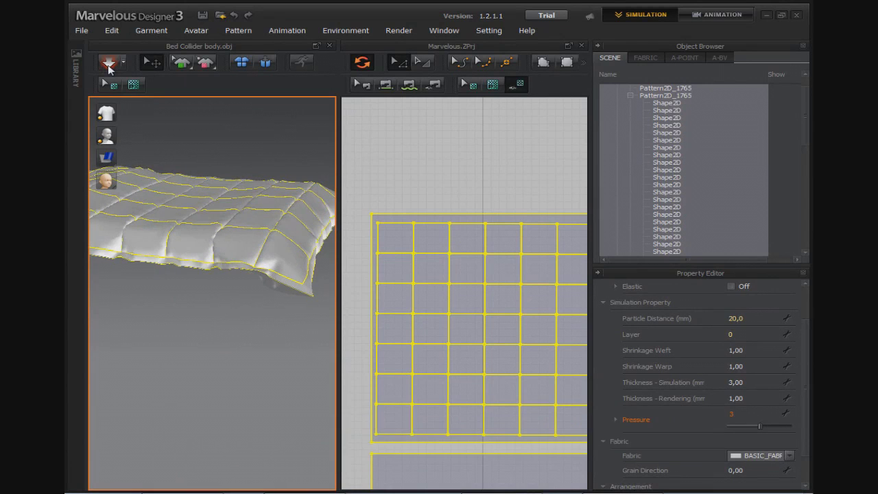
{"action": "mouse_move", "coordinate": [266, 160]}
{"action": "right_mouse_down"}
{"action": "mouse_move", "coordinate": [176, 202]}
{"action": "mouse_move", "coordinate": [231, 217]}
{"action": "mouse_move", "coordinate": [323, 202]}
{"action": "mouse_move", "coordinate": [285, 218]}
{"action": "mouse_move", "coordinate": [251, 194]}
{"action": "mouse_move", "coordinate": [221, 217]}
{"action": "right_mouse_up"}
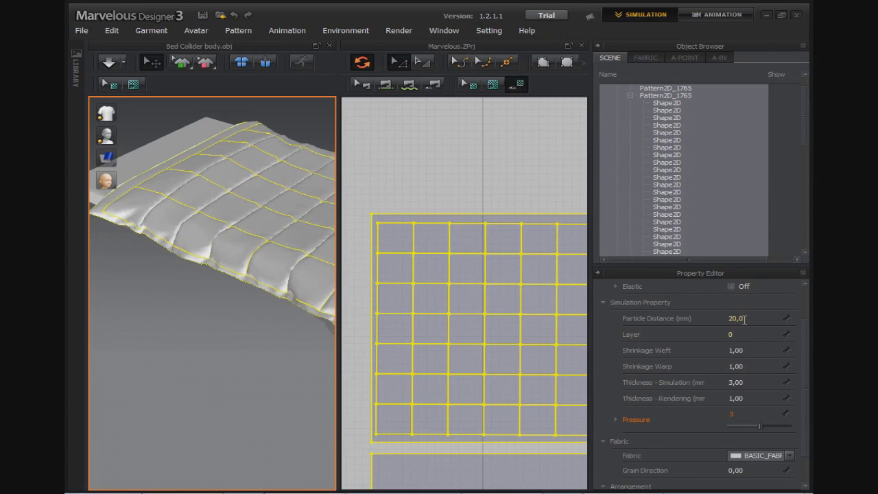
Step: Set both patterns' Particle Distance to 15 mm, re-simulate, and orbit around the bed
{"action": "double_click", "coordinate": [740, 318]}
{"action": "type", "text": "15"}
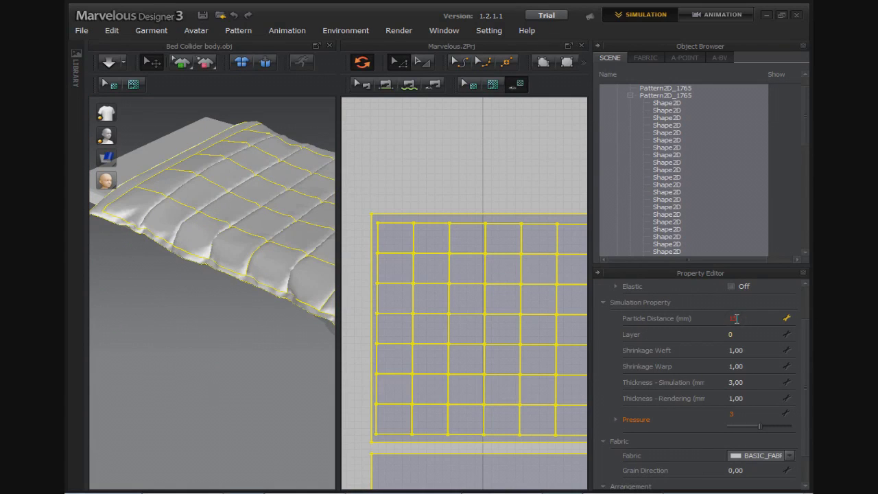
{"action": "key", "text": "Return"}
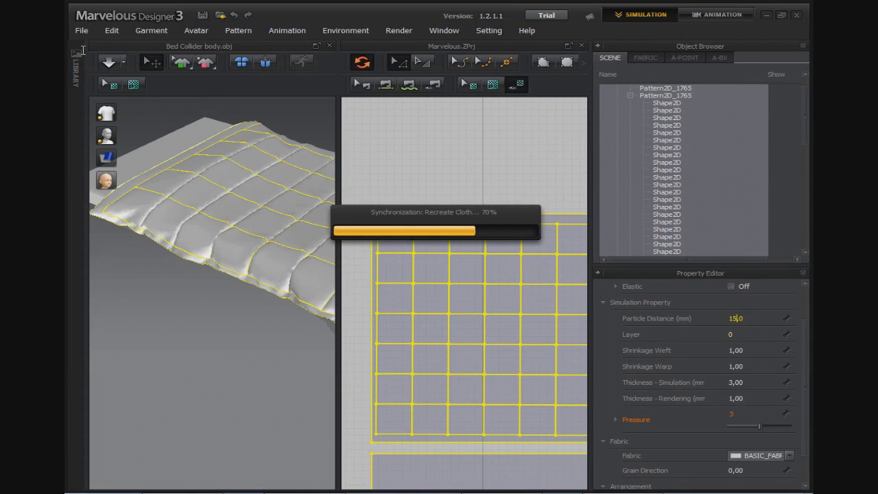
{"action": "left_click", "coordinate": [109, 65]}
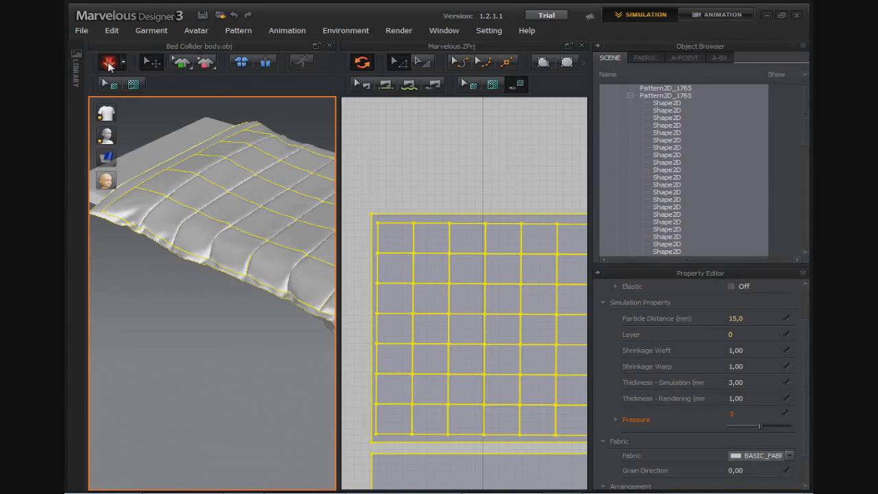
{"action": "left_click", "coordinate": [110, 62]}
{"action": "mouse_move", "coordinate": [203, 183]}
{"action": "right_mouse_down"}
{"action": "mouse_move", "coordinate": [278, 138]}
{"action": "mouse_move", "coordinate": [150, 153]}
{"action": "mouse_move", "coordinate": [151, 174]}
{"action": "mouse_move", "coordinate": [172, 176]}
{"action": "right_mouse_up"}
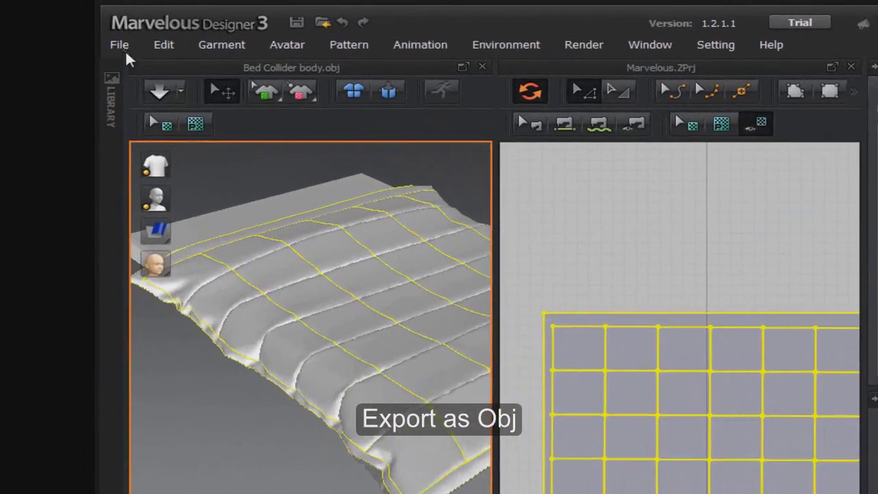
Step: Export the cover to Downloads as Bedsheet OBJ in centimetres with an adjusted scale
{"action": "left_click", "coordinate": [81, 31]}
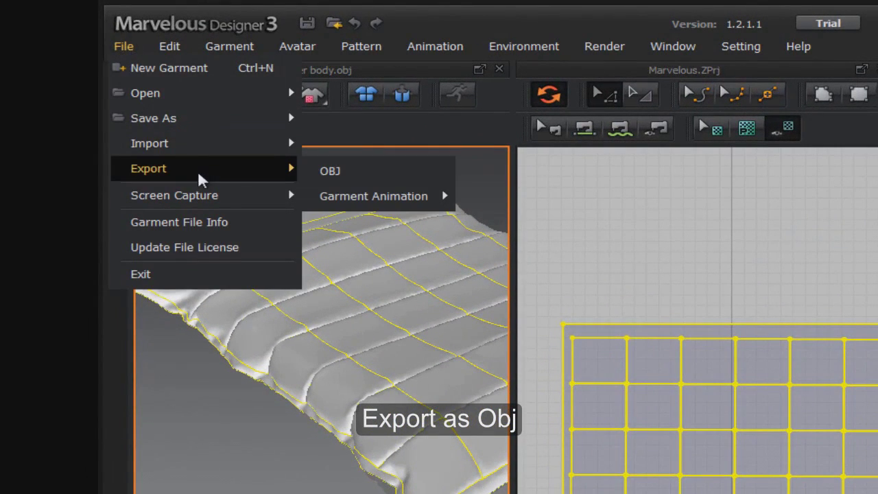
{"action": "left_click", "coordinate": [331, 172]}
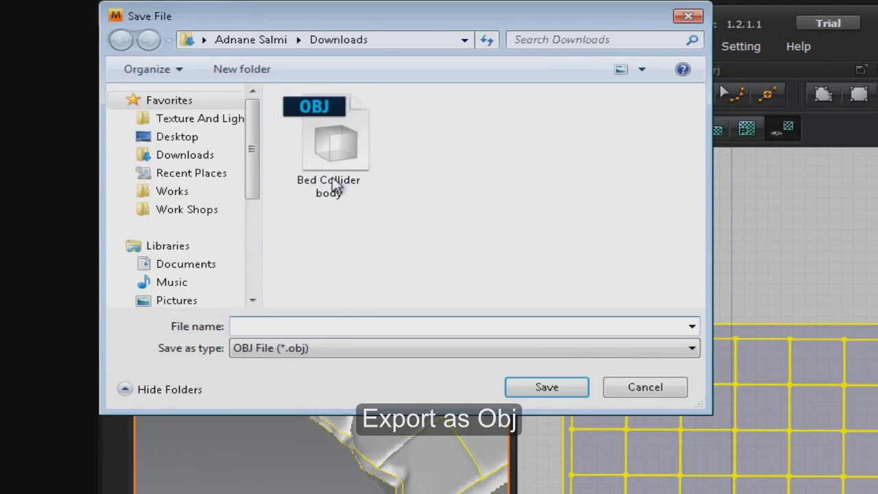
{"action": "left_click", "coordinate": [335, 187]}
{"action": "left_click", "coordinate": [335, 326]}
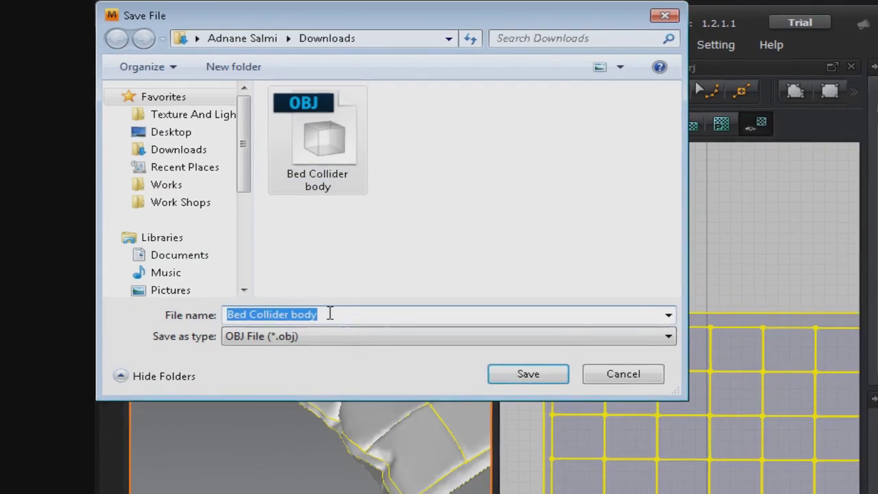
{"action": "left_click", "coordinate": [335, 326]}
{"action": "key", "text": "BackSpace"}
{"action": "key", "text": "BackSpace"}
{"action": "key", "text": "BackSpace"}
{"action": "key", "text": "BackSpace"}
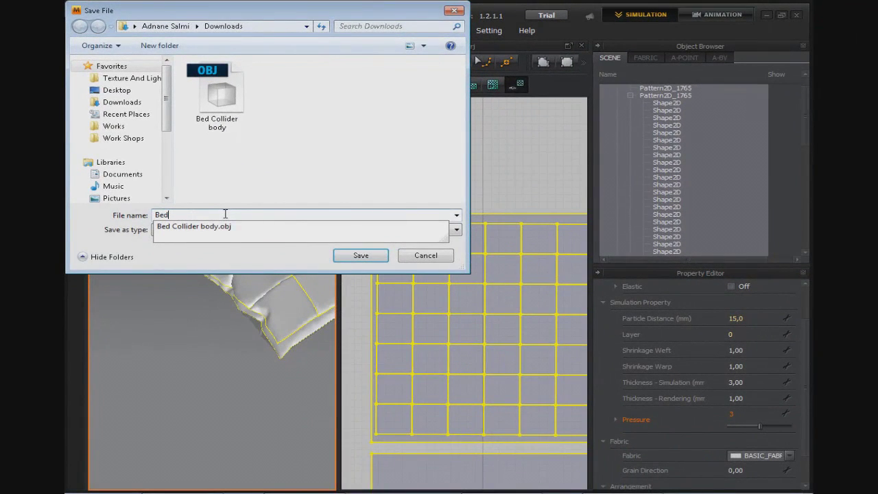
{"action": "type", "text": "sheet"}
{"action": "left_click", "coordinate": [361, 255]}
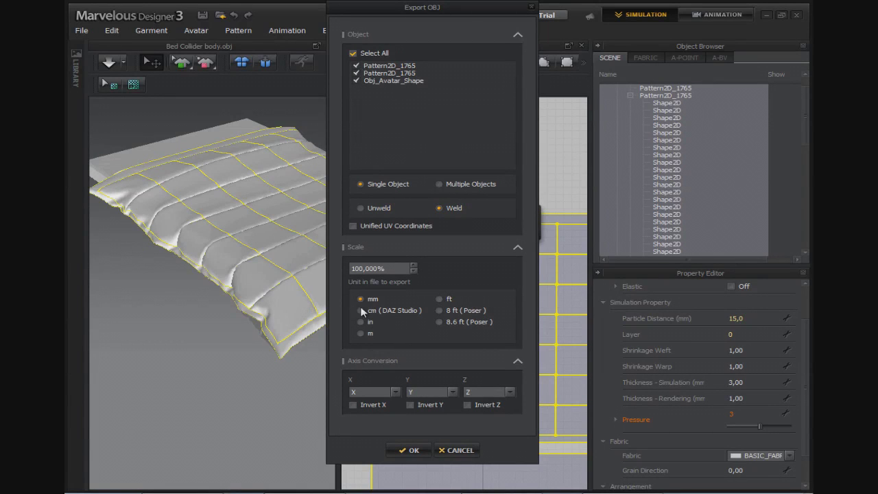
{"action": "double_click", "coordinate": [357, 266]}
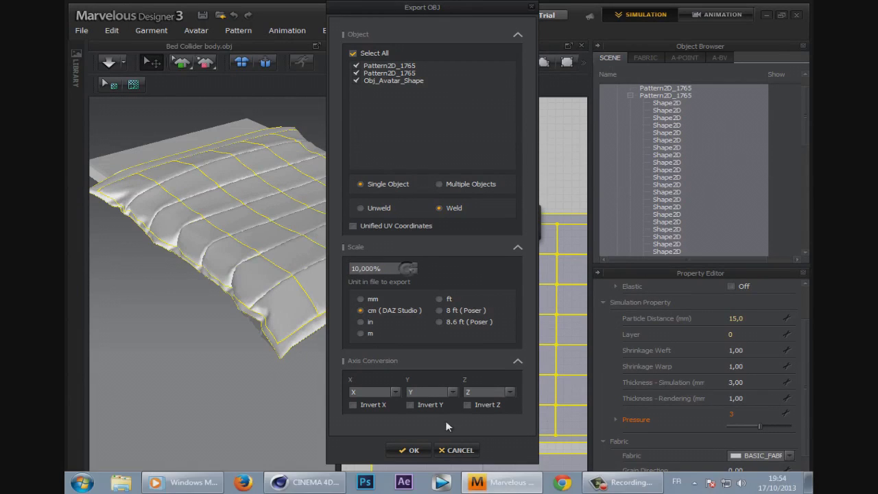
{"action": "left_click", "coordinate": [413, 450]}
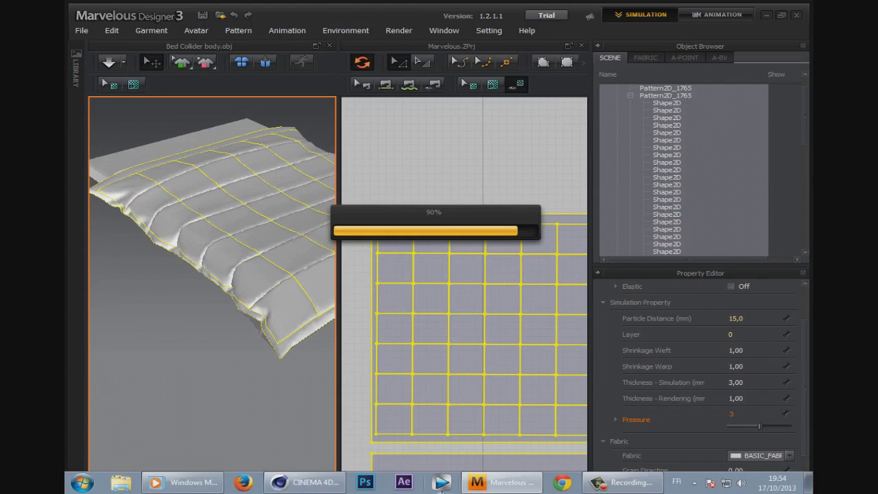
Step: Switch to Cinema 4D and delete the Cube from the scene
{"action": "left_click", "coordinate": [306, 482]}
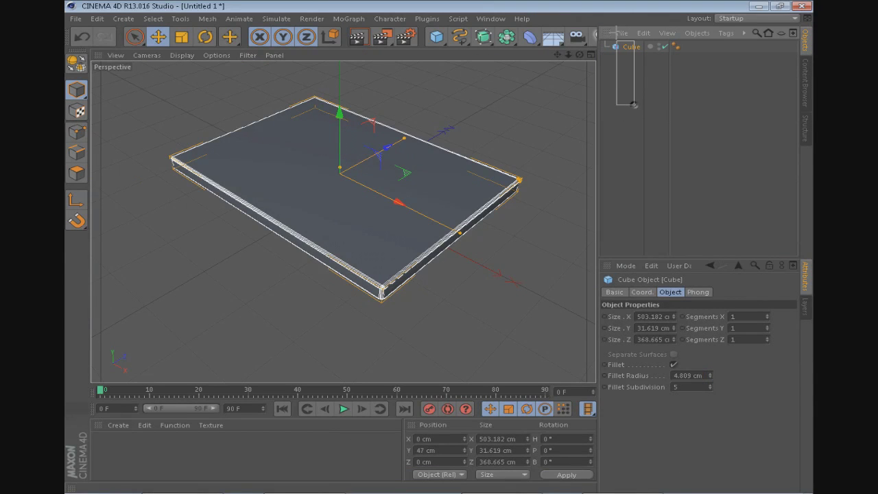
{"action": "left_click_drag", "start_coordinate": [634, 105], "coordinate": [629, 56]}
{"action": "key", "text": "Delete"}
Step: Attempt to open the Bedsheet file and browse the import/export options without choosing
{"action": "left_click", "coordinate": [622, 33]}
{"action": "left_click", "coordinate": [631, 47]}
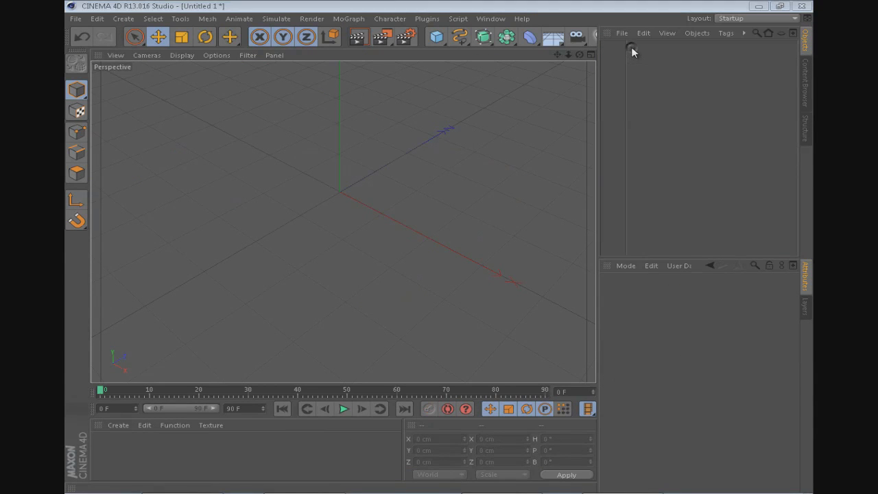
{"action": "left_click", "coordinate": [427, 103]}
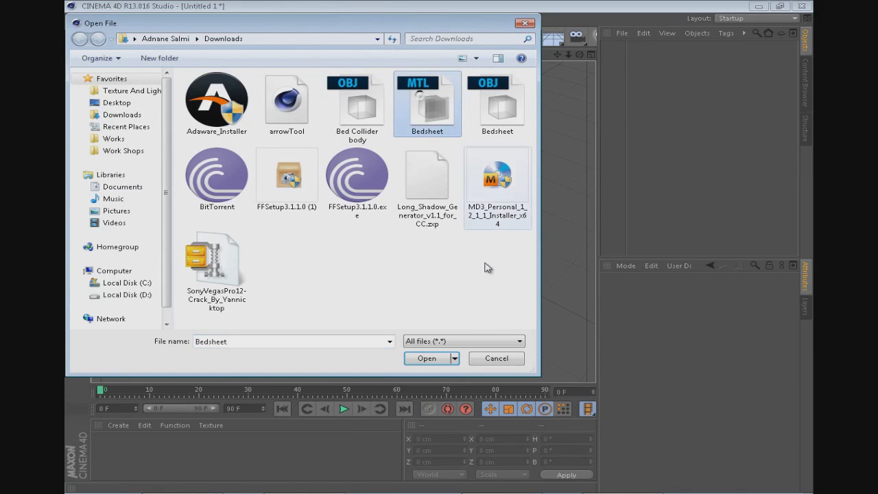
{"action": "left_click", "coordinate": [432, 358]}
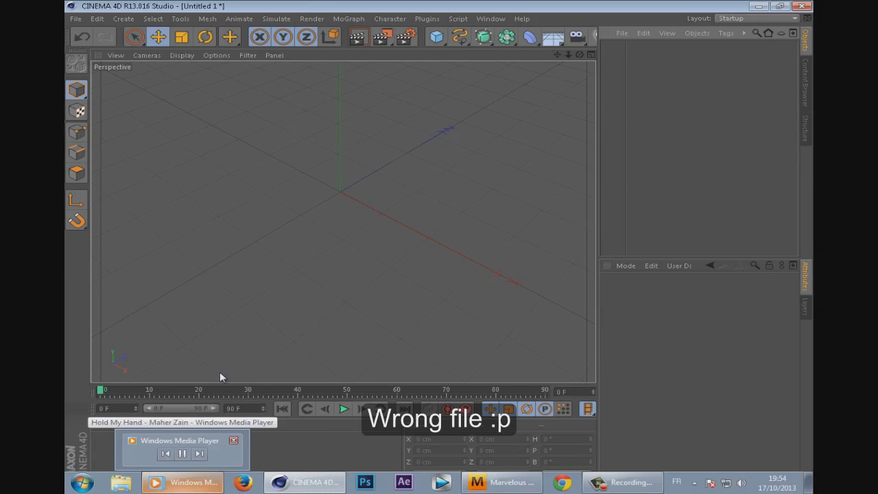
{"action": "left_click", "coordinate": [74, 19]}
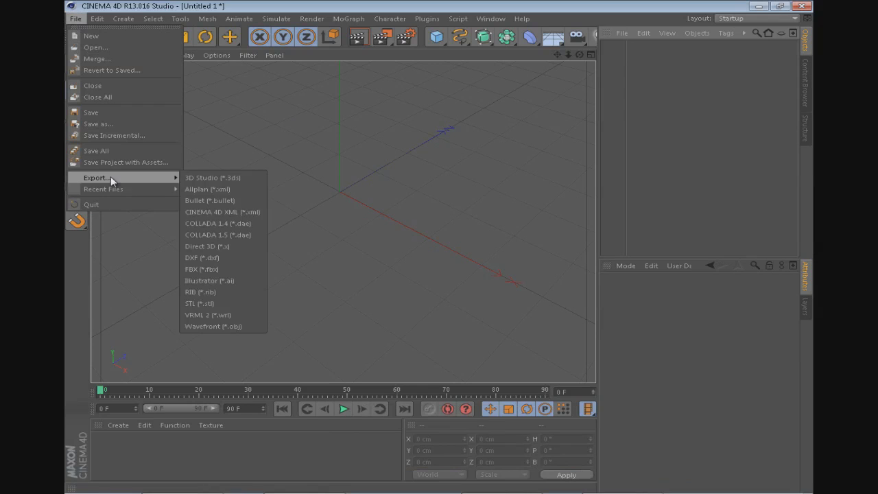
{"action": "left_click", "coordinate": [545, 270]}
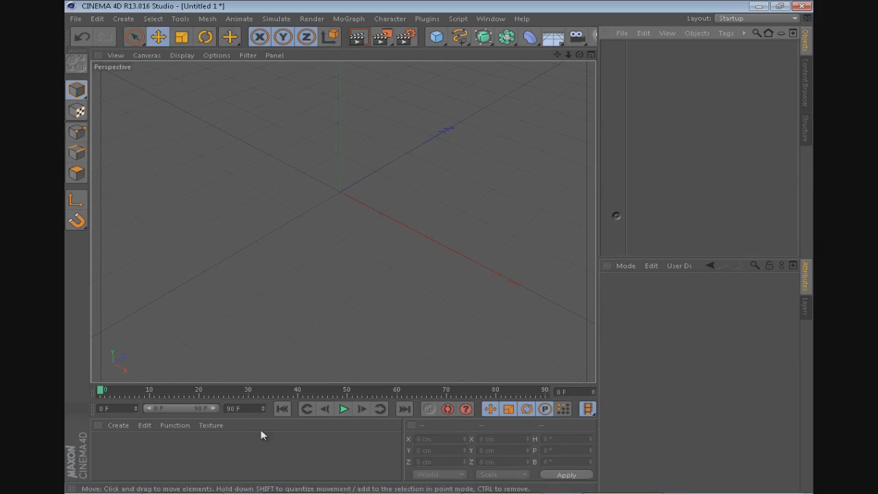
Step: Reopen the file browser, show files with type and size, and open Bedsheet OBJ
{"action": "left_click", "coordinate": [623, 33]}
{"action": "left_click", "coordinate": [627, 51]}
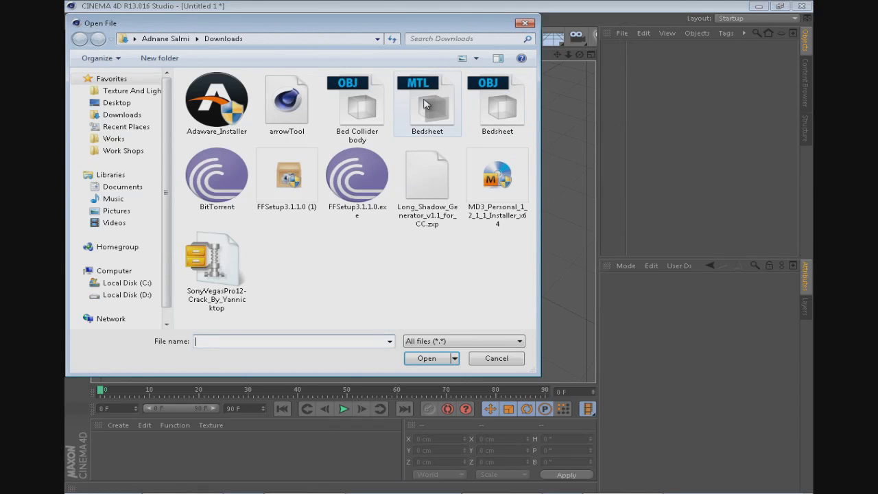
{"action": "left_click_drag", "start_coordinate": [534, 371], "coordinate": [605, 396]}
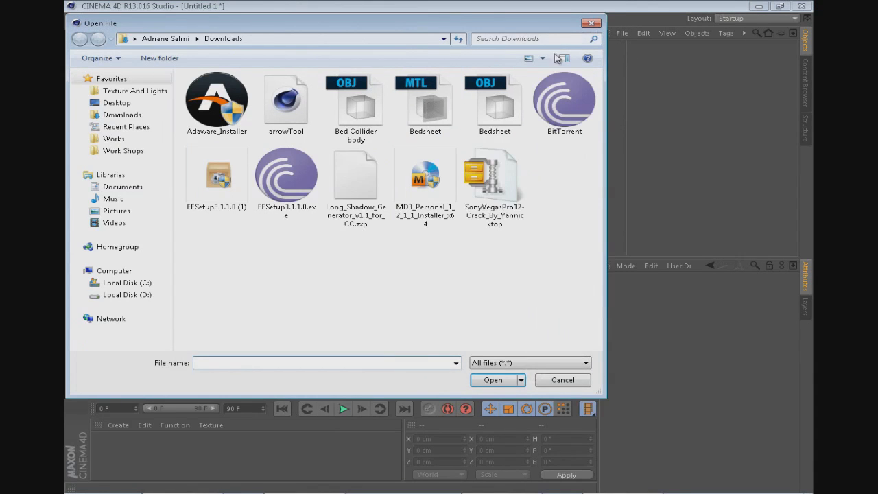
{"action": "left_click", "coordinate": [541, 59]}
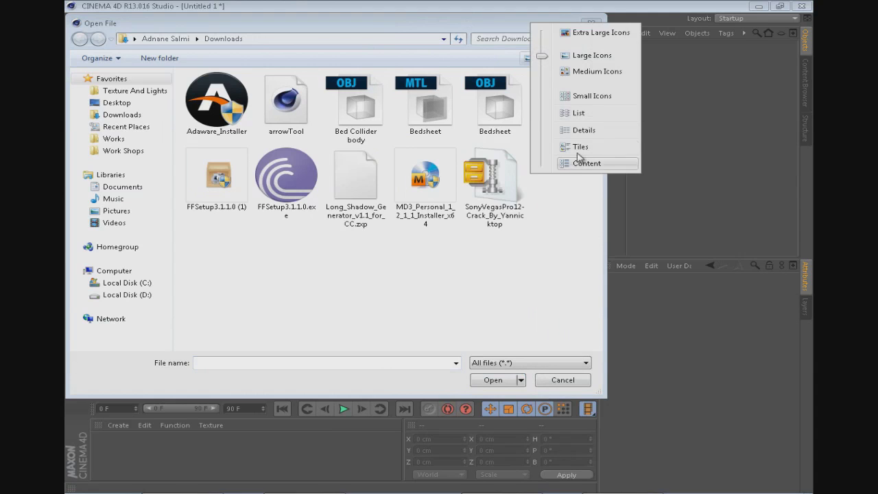
{"action": "left_click", "coordinate": [581, 148]}
{"action": "left_click", "coordinate": [542, 58]}
{"action": "left_click", "coordinate": [570, 93]}
{"action": "left_click", "coordinate": [542, 58]}
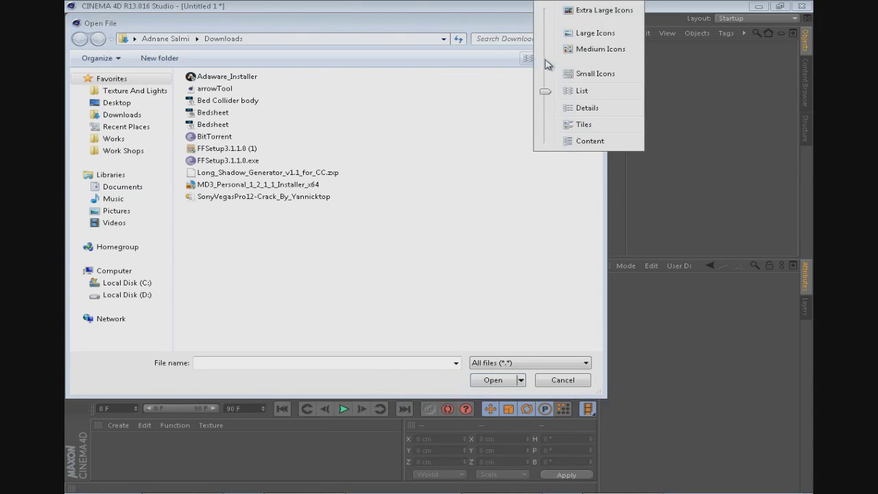
{"action": "left_click", "coordinate": [574, 141]}
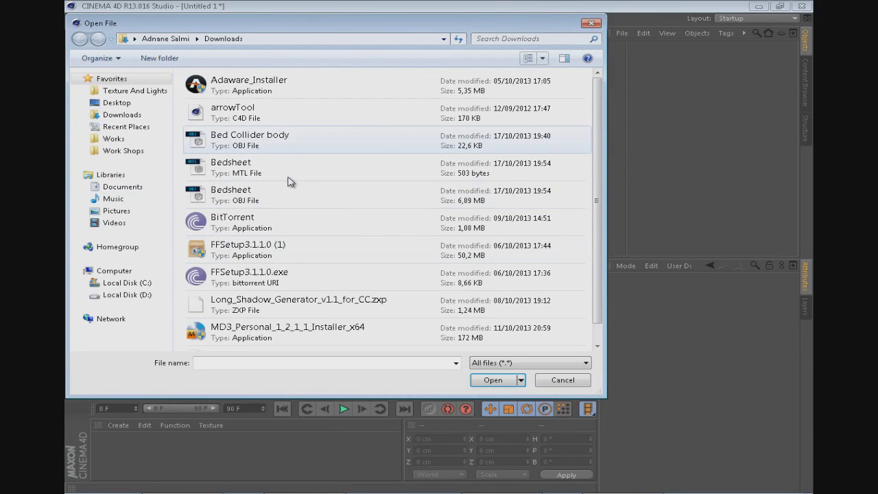
{"action": "left_click", "coordinate": [238, 200]}
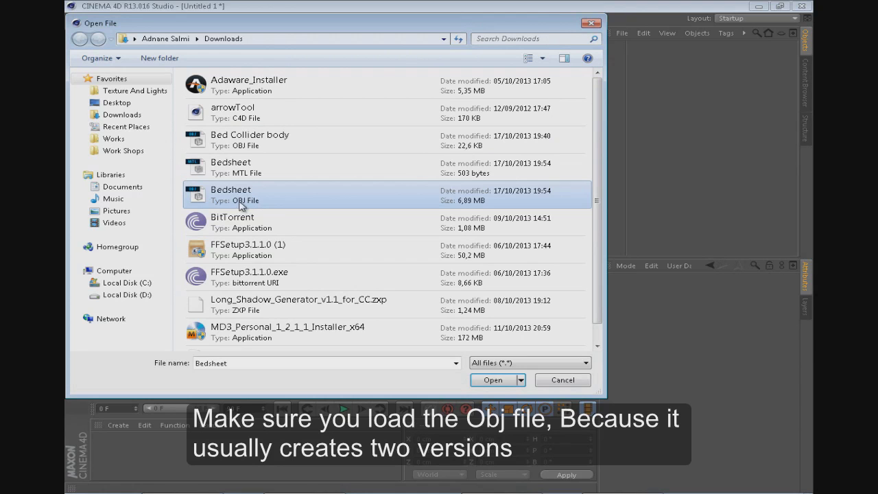
{"action": "left_click", "coordinate": [504, 379]}
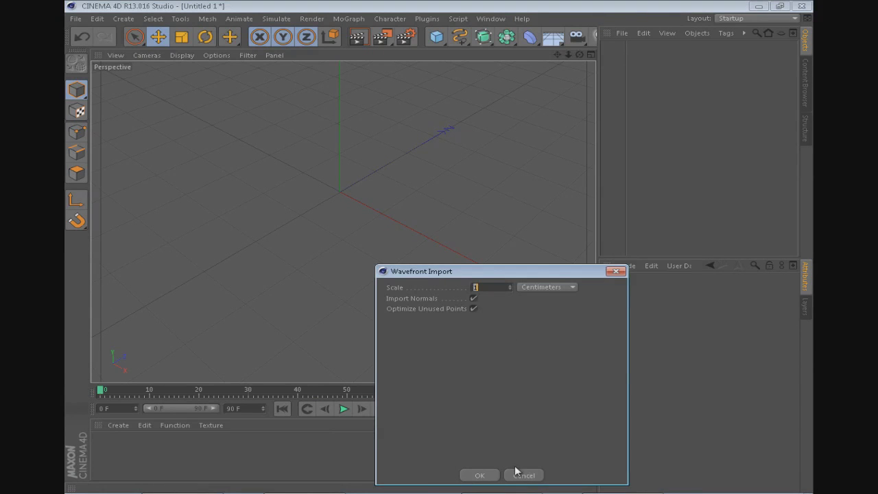
Step: Import the Bedsheet with default settings and scale it to 3 on X, Y and Z
{"action": "left_click", "coordinate": [482, 475]}
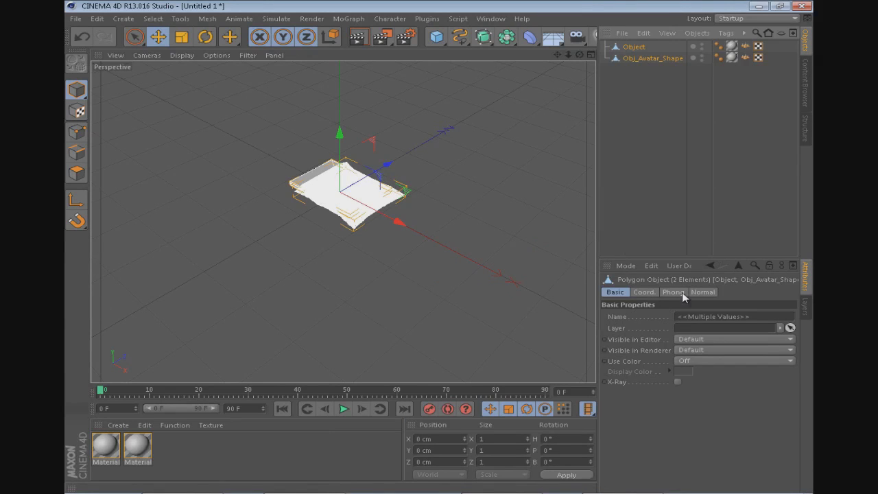
{"action": "left_click", "coordinate": [644, 291]}
{"action": "double_click", "coordinate": [703, 317]}
{"action": "type", "text": "3"}
{"action": "key", "text": "Tab"}
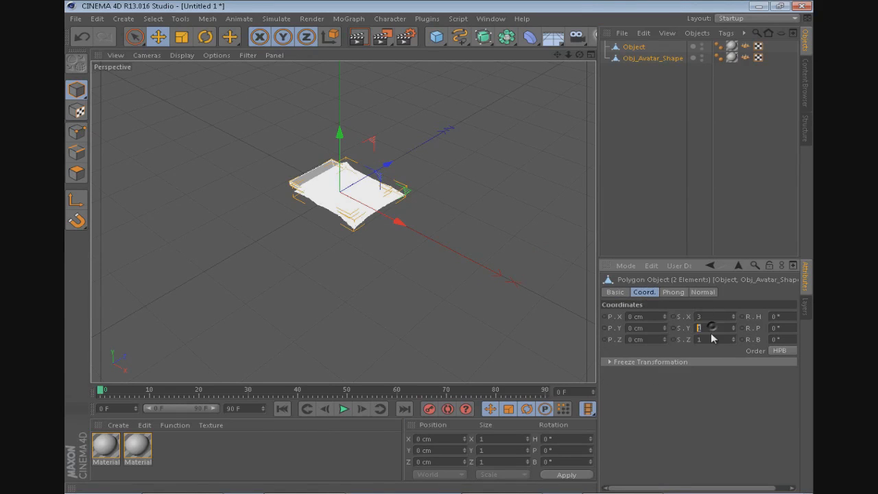
{"action": "type", "text": "3"}
{"action": "key", "text": "Tab"}
{"action": "type", "text": "3"}
{"action": "key", "text": "Return"}
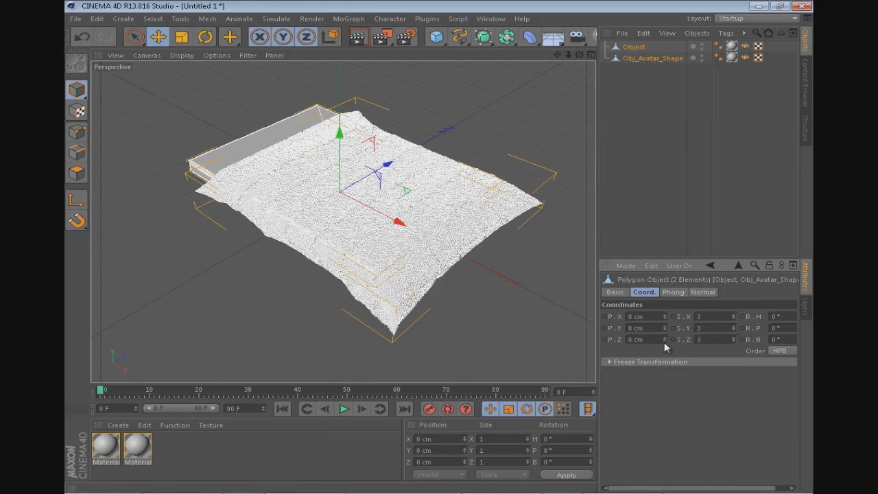
Step: Parent the Object mesh under a HyperNURBS with Subdivision Editor set to 1
{"action": "left_click", "coordinate": [686, 143]}
{"action": "mouse_move", "coordinate": [406, 207]}
{"action": "left_mouse_down", "text": "alt"}
{"action": "mouse_move", "coordinate": [199, 192]}
{"action": "mouse_move", "coordinate": [545, 192]}
{"action": "mouse_move", "coordinate": [369, 264]}
{"action": "mouse_move", "coordinate": [359, 202]}
{"action": "mouse_move", "coordinate": [435, 270]}
{"action": "mouse_move", "coordinate": [578, 133]}
{"action": "left_mouse_up", "text": "alt"}
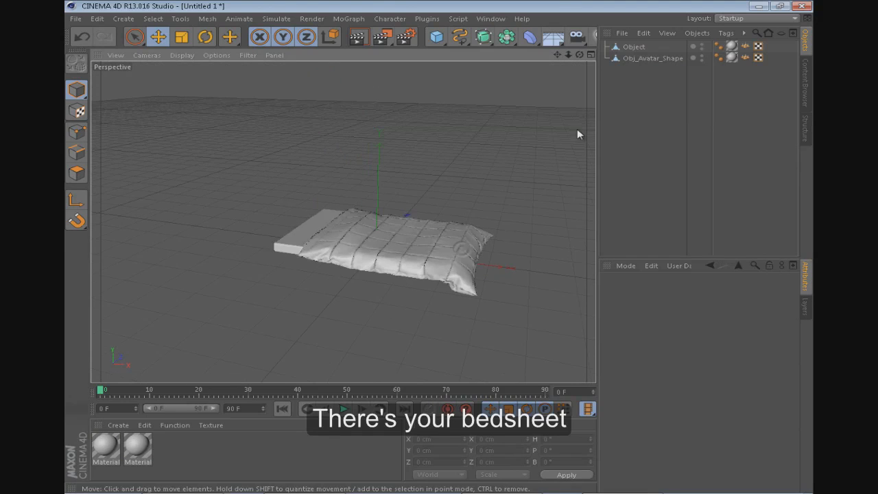
{"action": "left_click", "coordinate": [639, 59]}
{"action": "left_click", "coordinate": [484, 37], "text": "alt"}
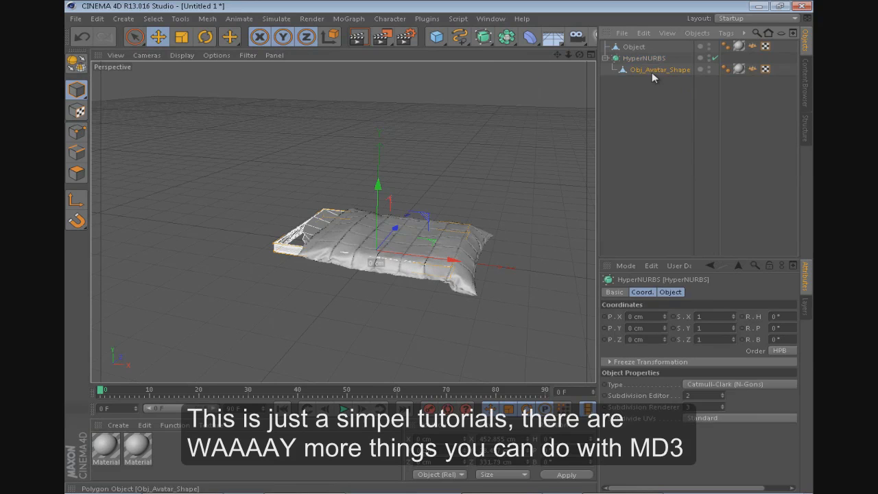
{"action": "left_click_drag", "start_coordinate": [652, 72], "coordinate": [644, 108]}
{"action": "left_click_drag", "start_coordinate": [635, 47], "coordinate": [635, 60]}
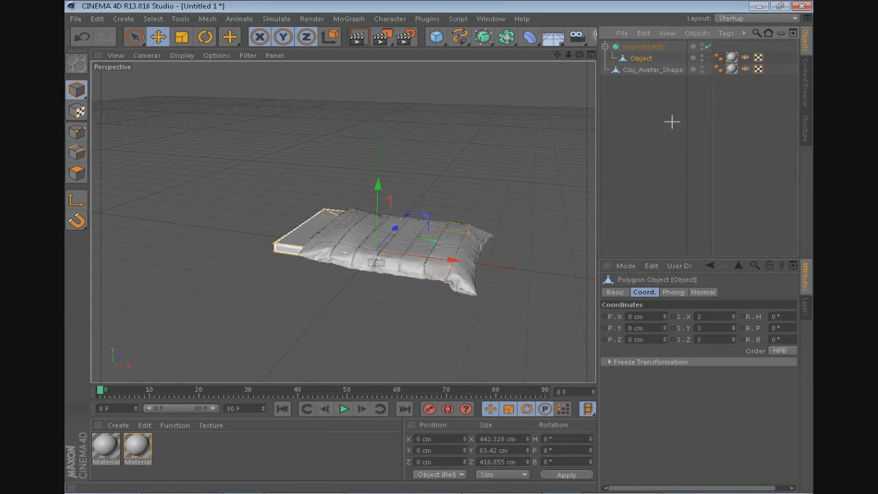
{"action": "left_click", "coordinate": [660, 48]}
{"action": "left_click", "coordinate": [669, 292]}
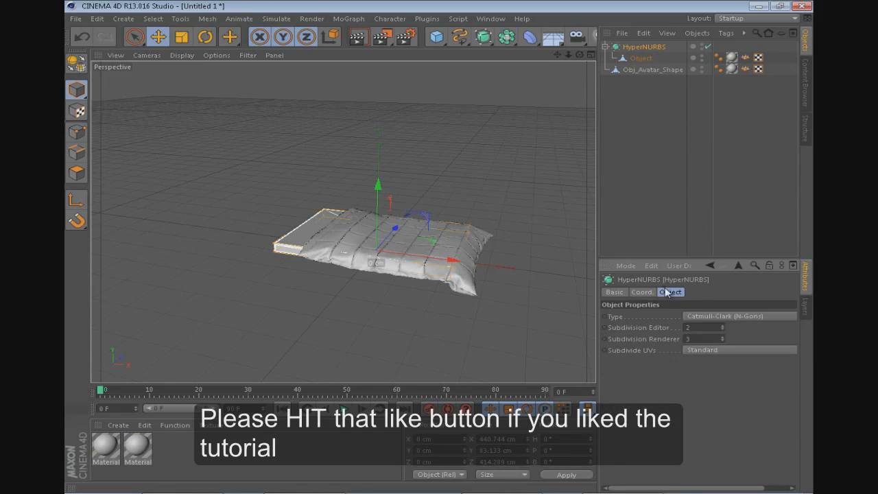
{"action": "left_click", "coordinate": [722, 341]}
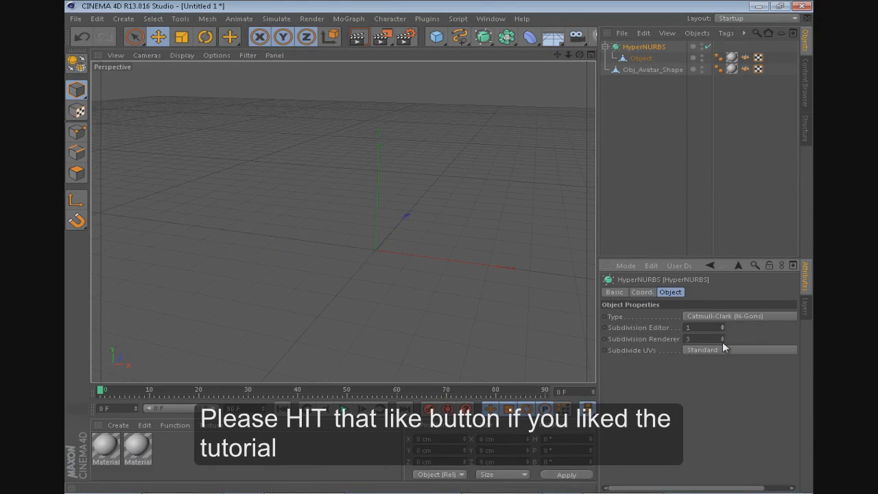